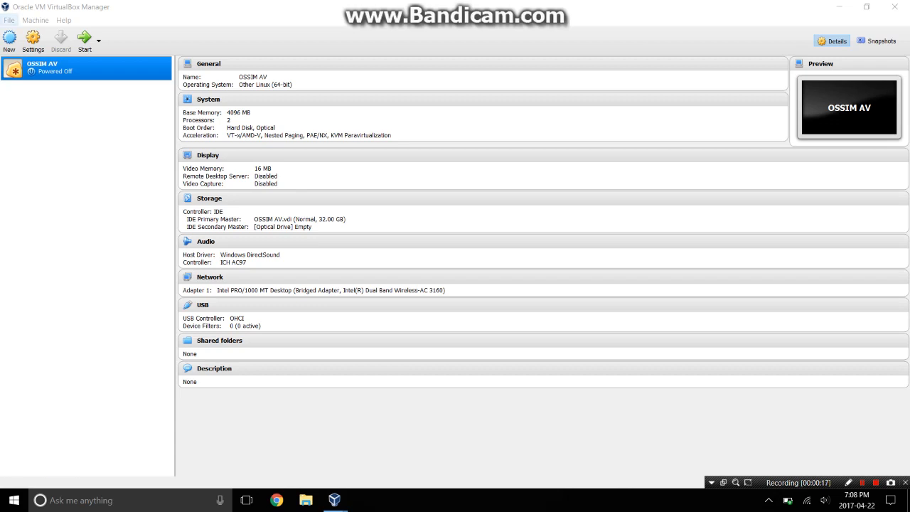
Start a new virtual machine named AVO with type Linux, version Other Linux (64-bit).
left_click(9, 40)
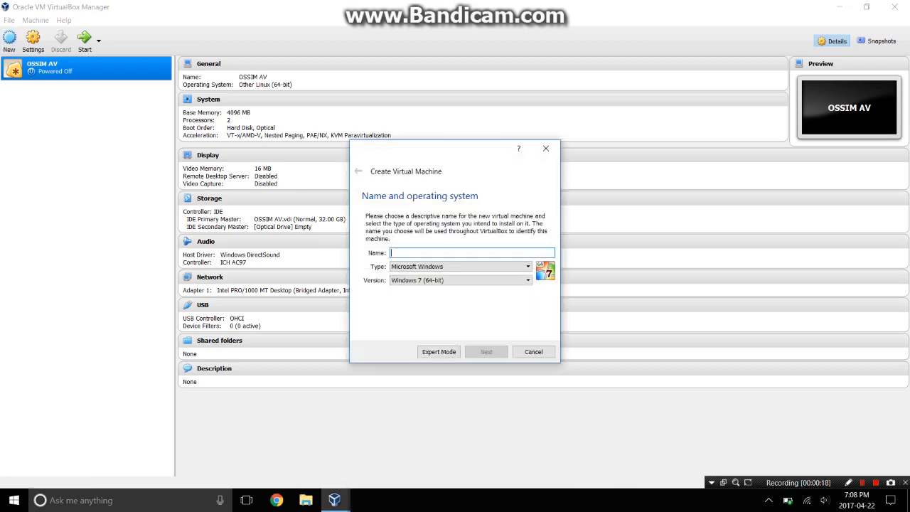
type("AVO")
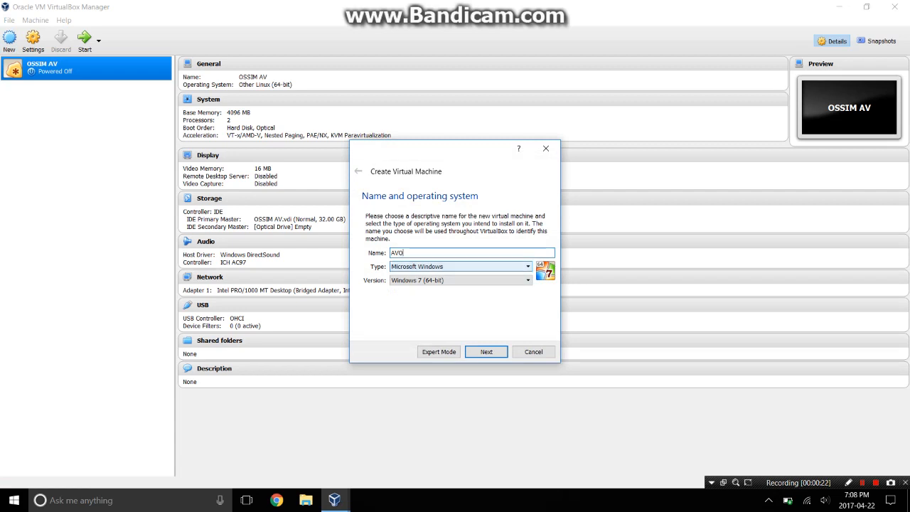
left_click(460, 266)
left_click(400, 283)
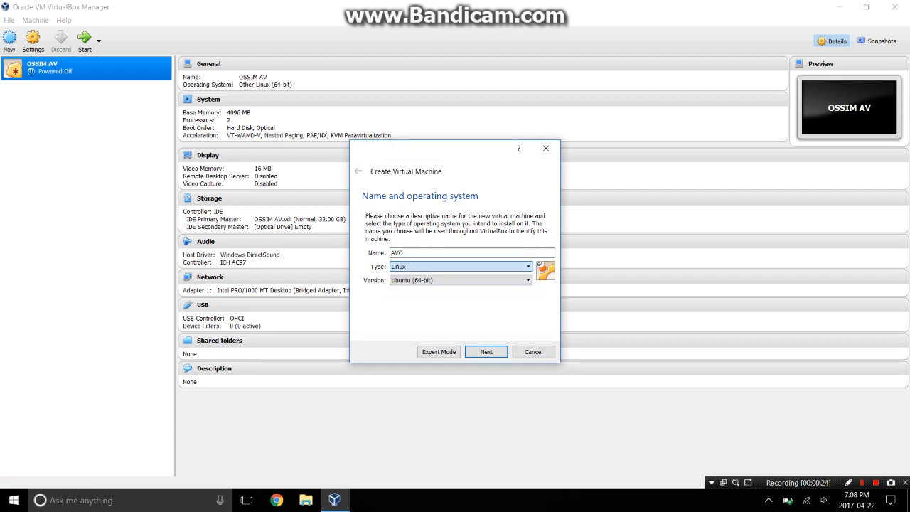
left_click(458, 280)
scroll(459, 312, "down", 2)
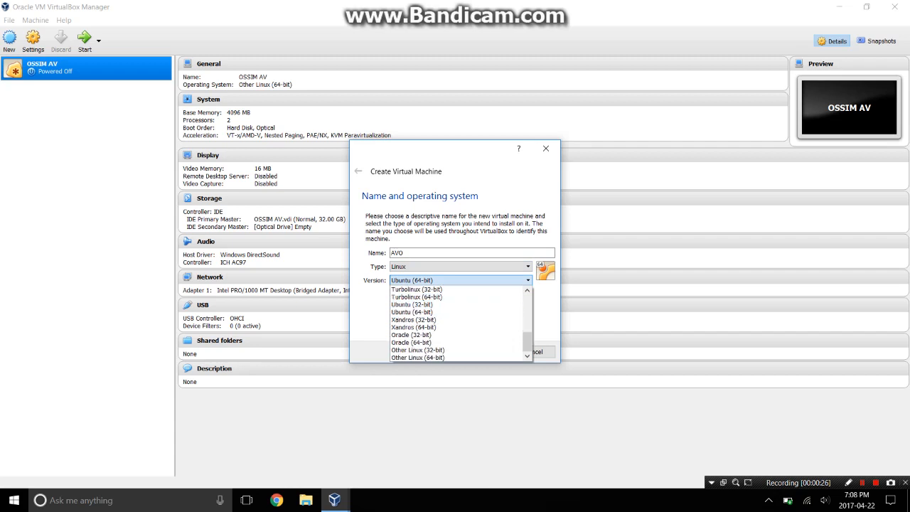
left_click(455, 357)
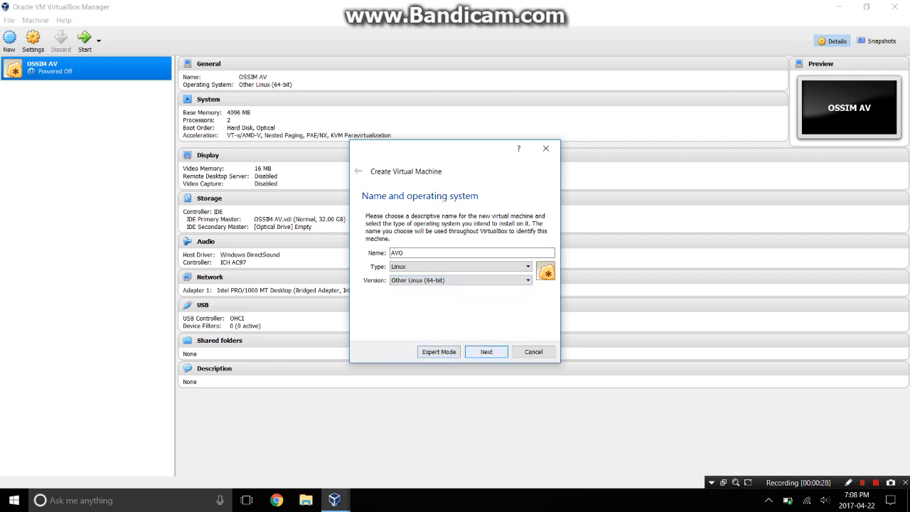
Give AVO 2449 MB of memory and choose to create a new virtual hard disk.
left_click(487, 352)
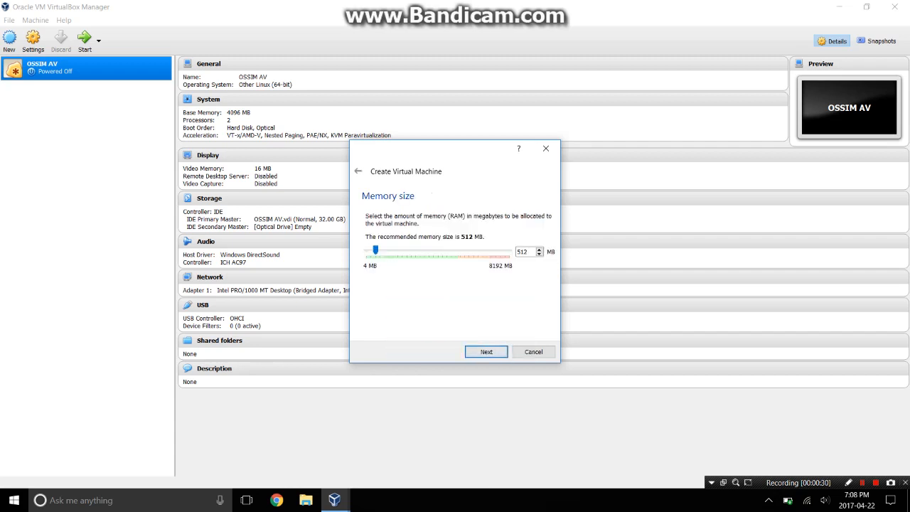
left_click_drag(376, 250, 438, 250)
left_click(486, 352)
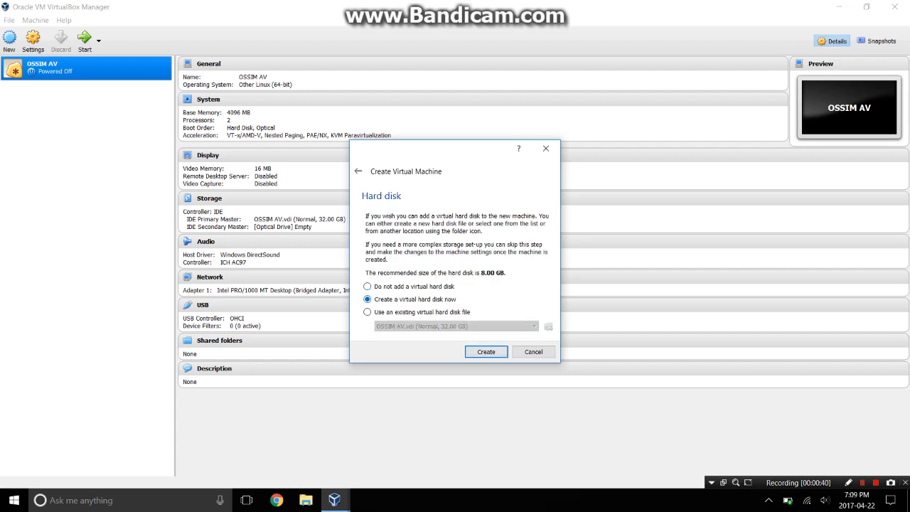
left_click(486, 351)
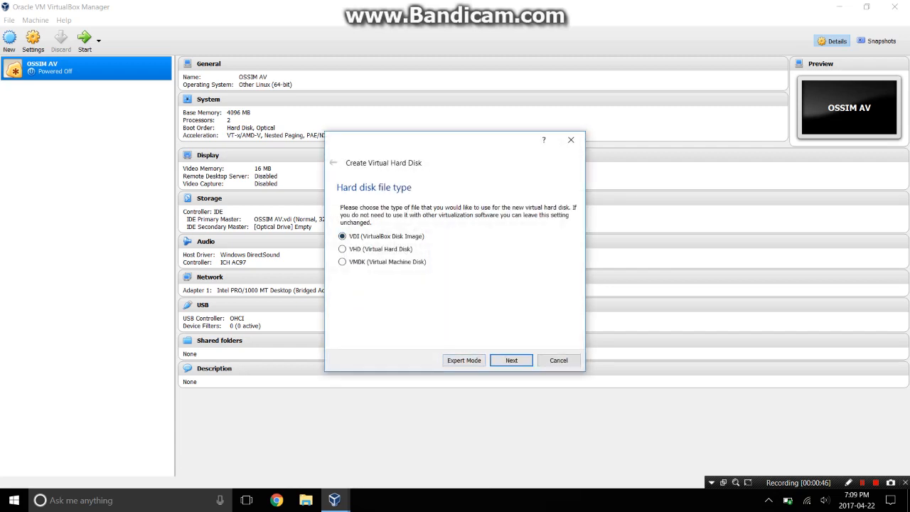
Create a dynamically allocated VDI disk enlarged to 30.66 GB, completing the AVO machine.
left_click(511, 361)
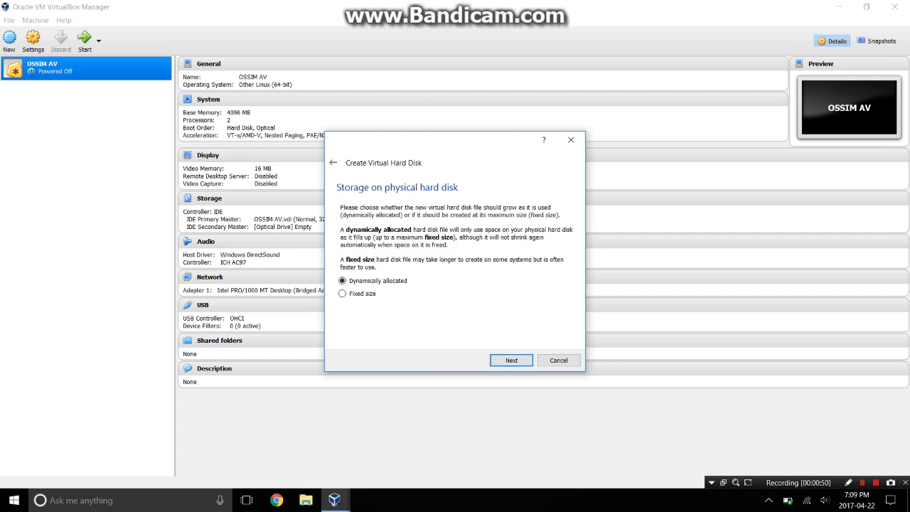
left_click(511, 361)
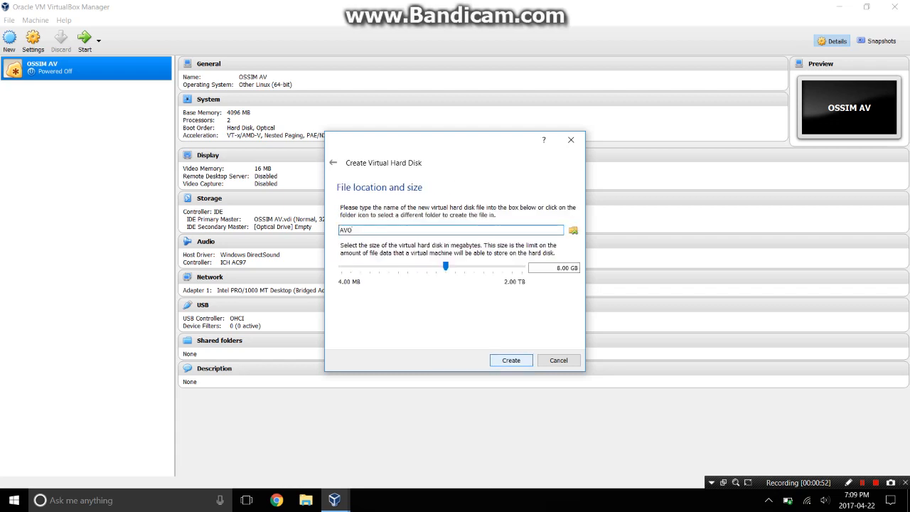
mouse_move(446, 266)
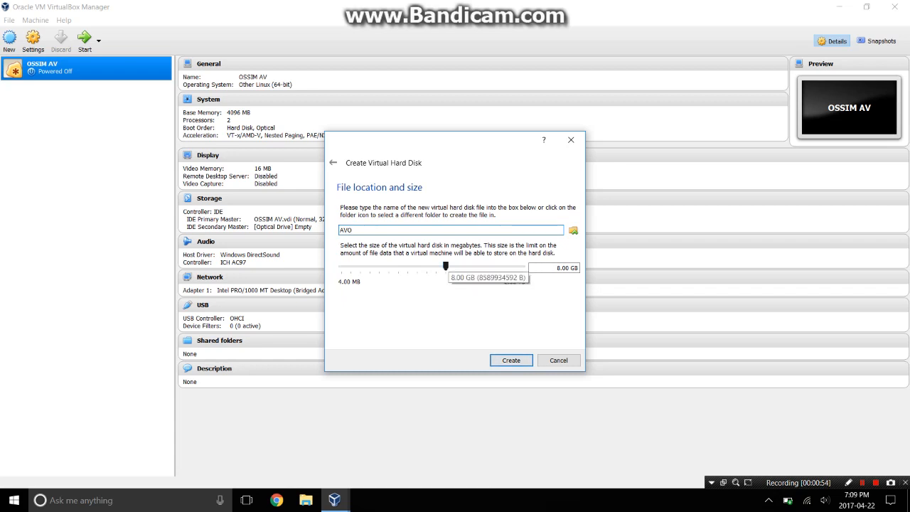
left_click_drag(446, 266, 464, 266)
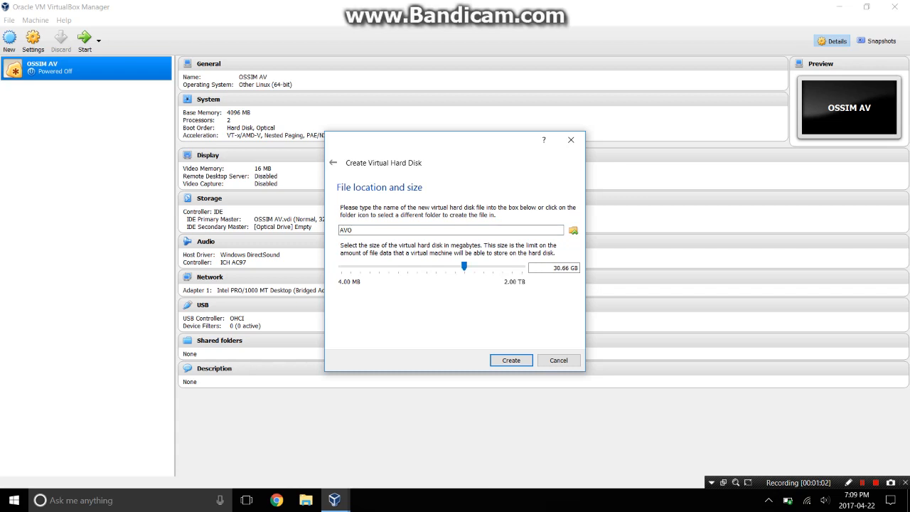
key("Return")
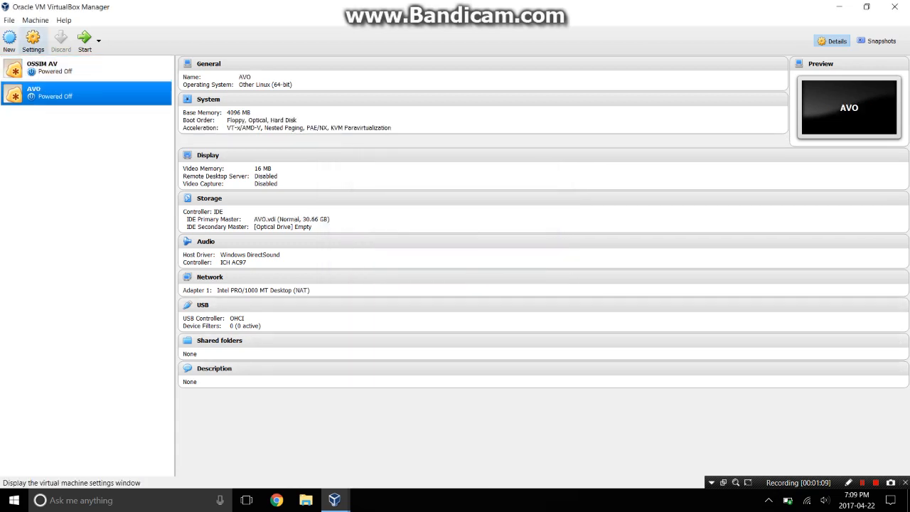
Start AVO with the AlienVault_OSSIM_64bits image from Downloads as its start-up disk.
left_click(85, 42)
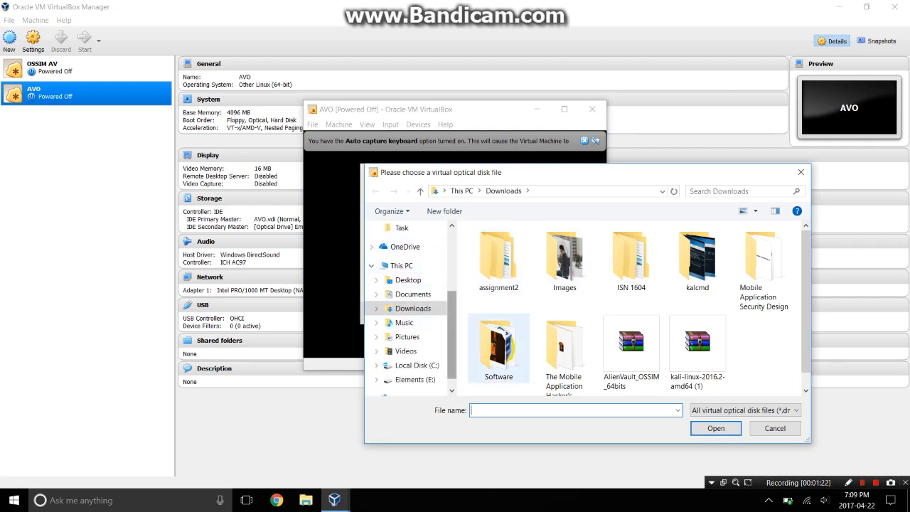
scroll(565, 342, "down", 1)
left_click(697, 337)
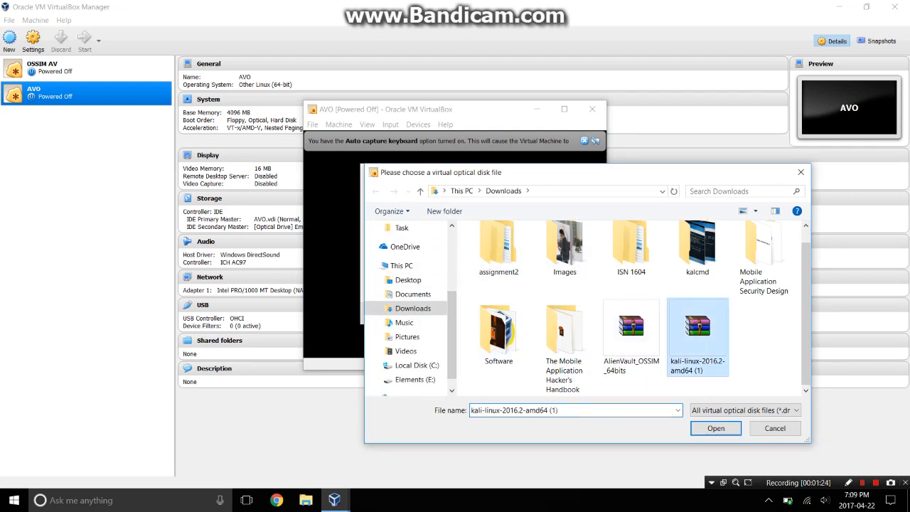
left_click(632, 336)
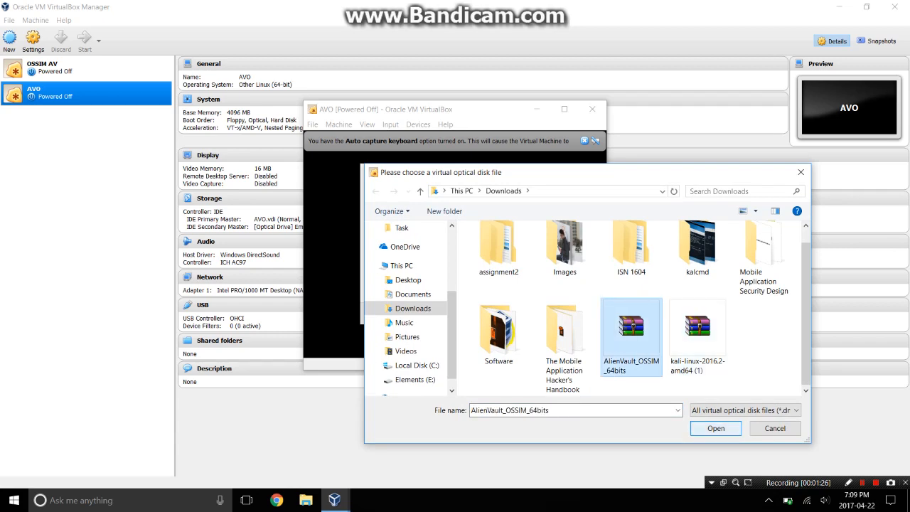
left_click(716, 428)
key("Return")
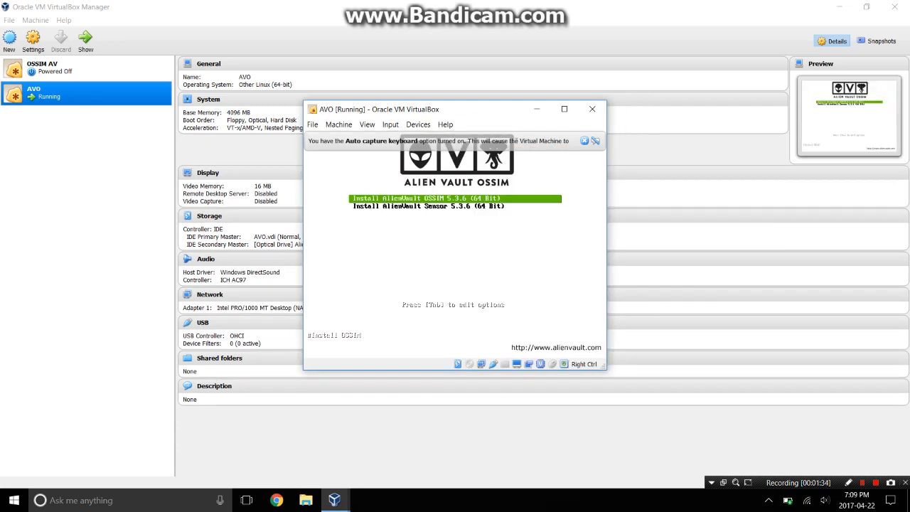
Launch Install AlienVault OSSIM and accept English, United States and the default keyboard layout.
key("Return")
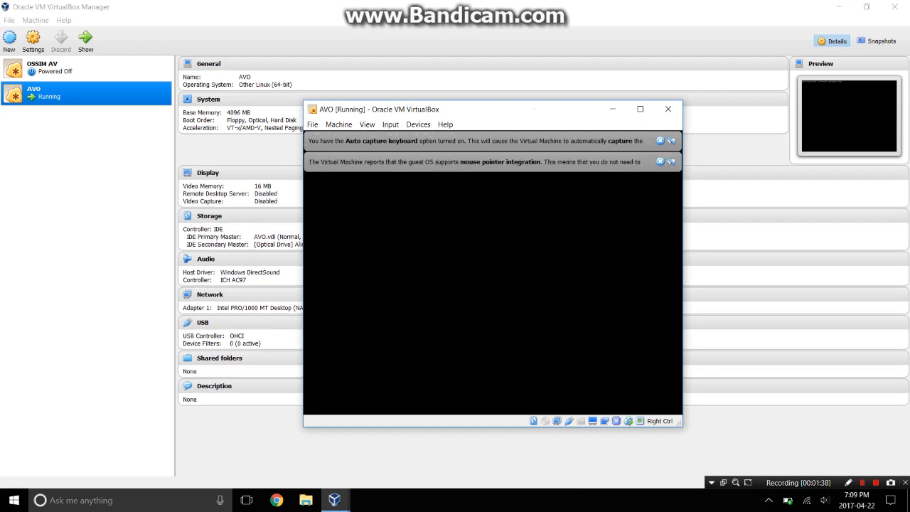
left_click(660, 141)
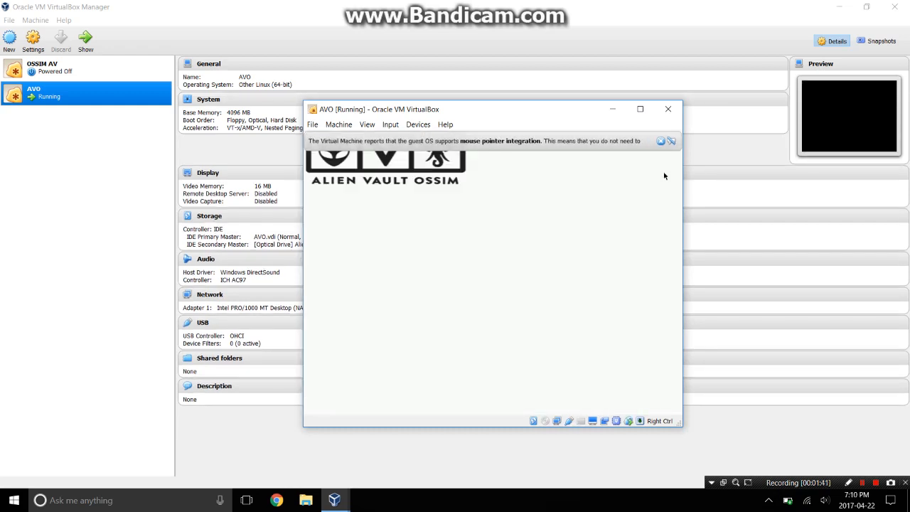
left_click(661, 141)
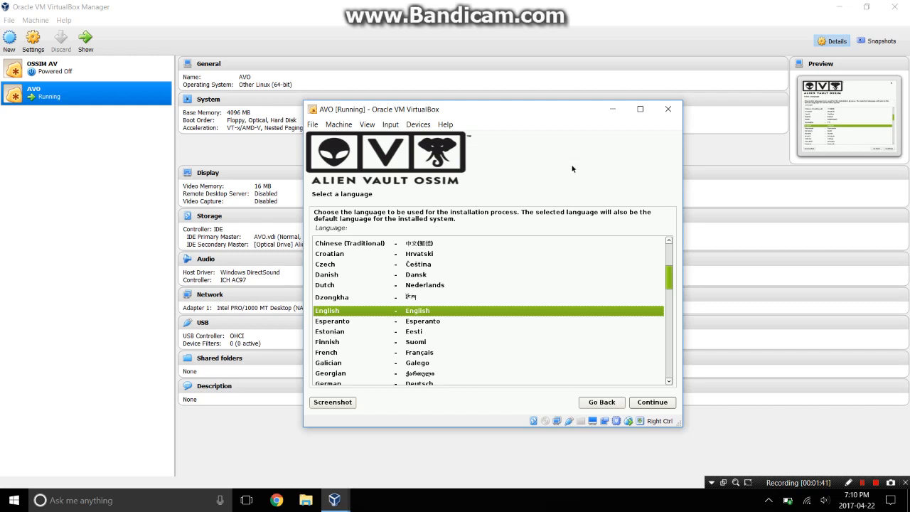
left_click(650, 403)
left_click(650, 403)
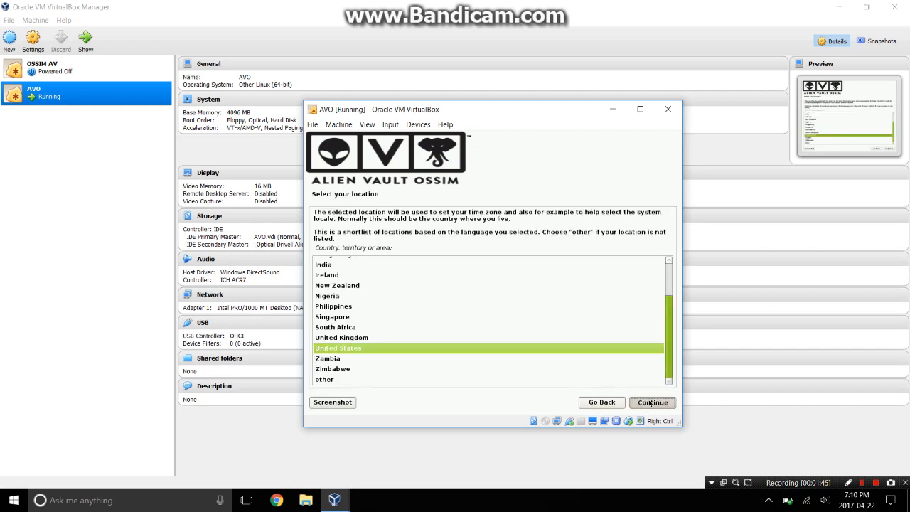
left_click(650, 403)
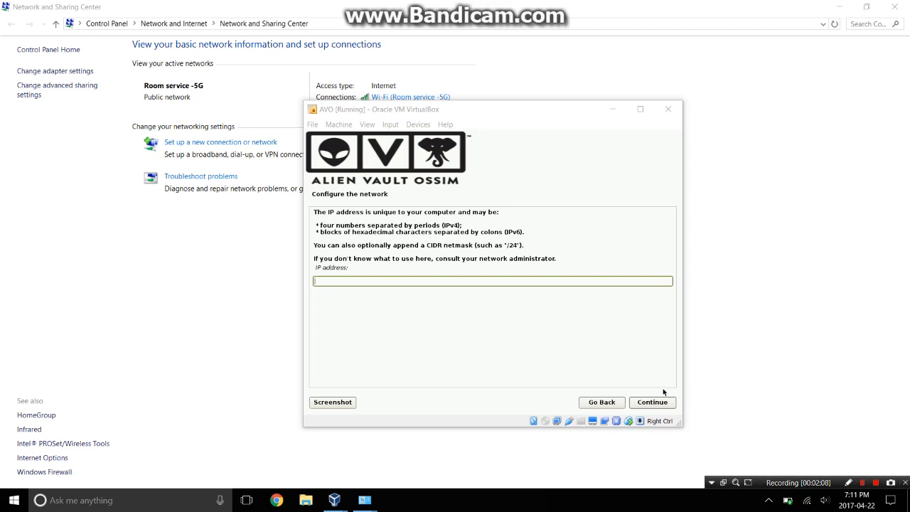
mouse_move(365, 500)
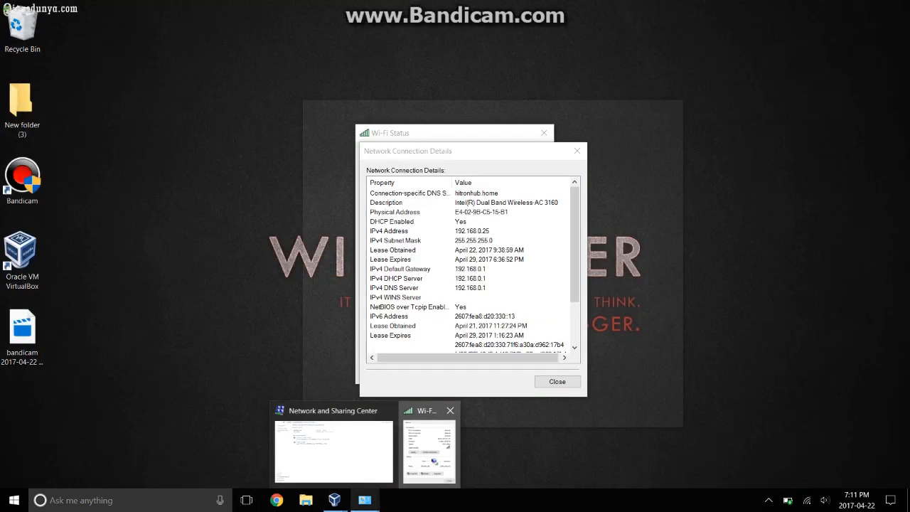
left_click(429, 449)
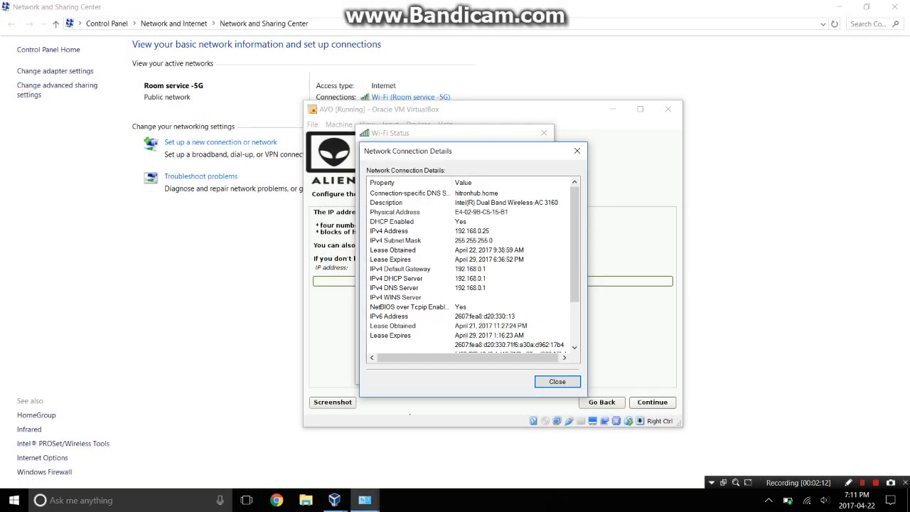
left_click(404, 405)
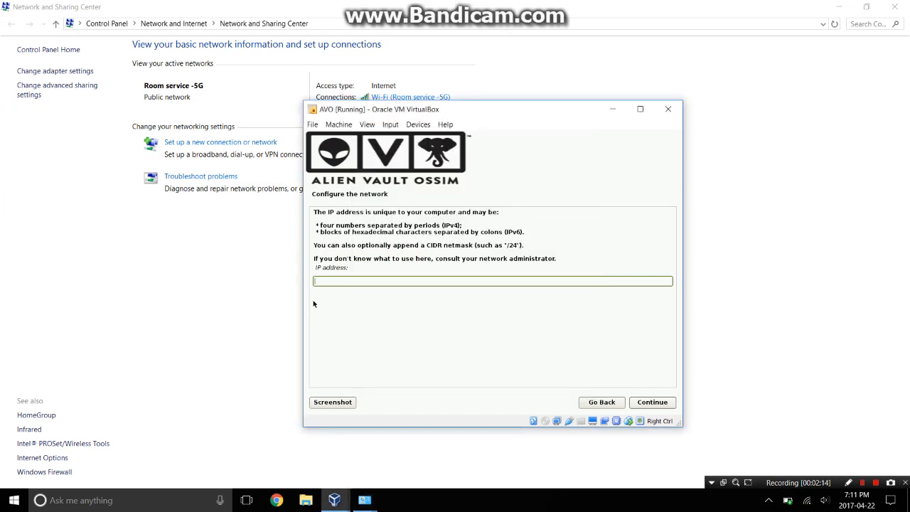
mouse_move(365, 500)
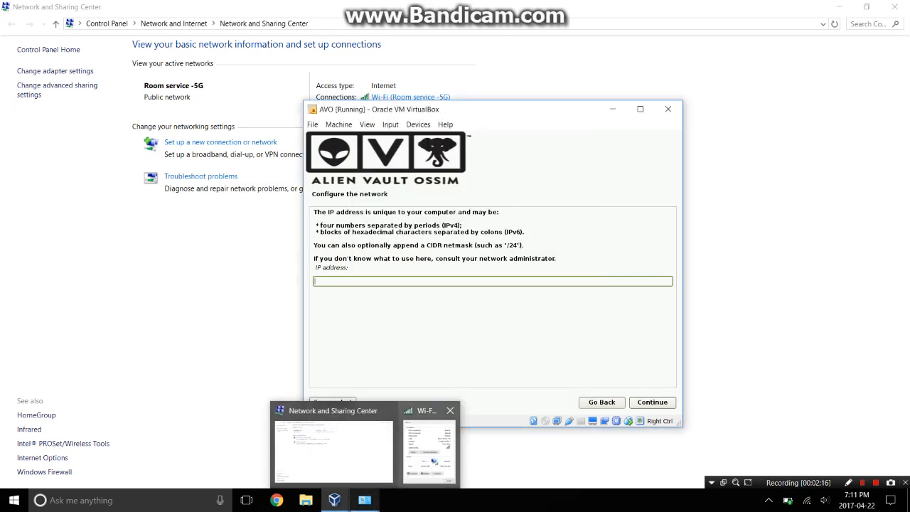
mouse_move(429, 450)
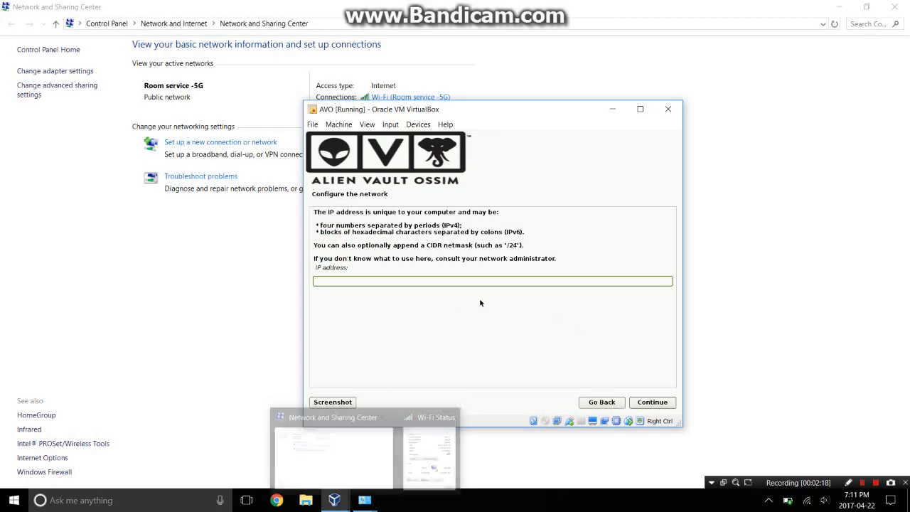
Set the IP address to 192.168.0.25 and accept the default netmask.
key("Tab")
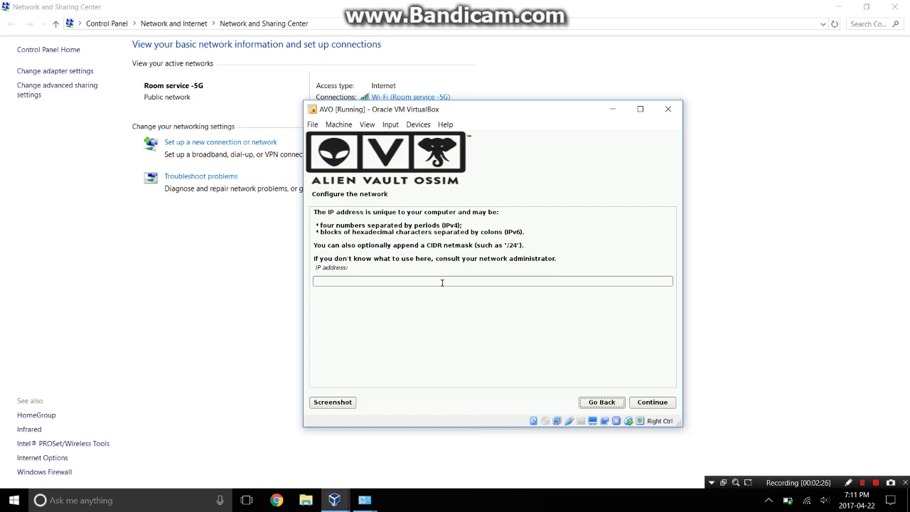
left_click(441, 282)
type("1")
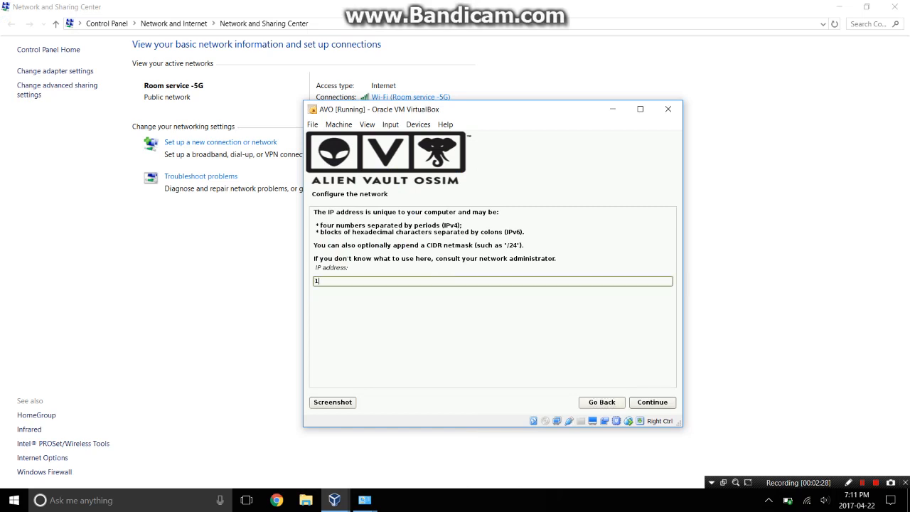
type("92.168.0.25")
left_click(646, 402)
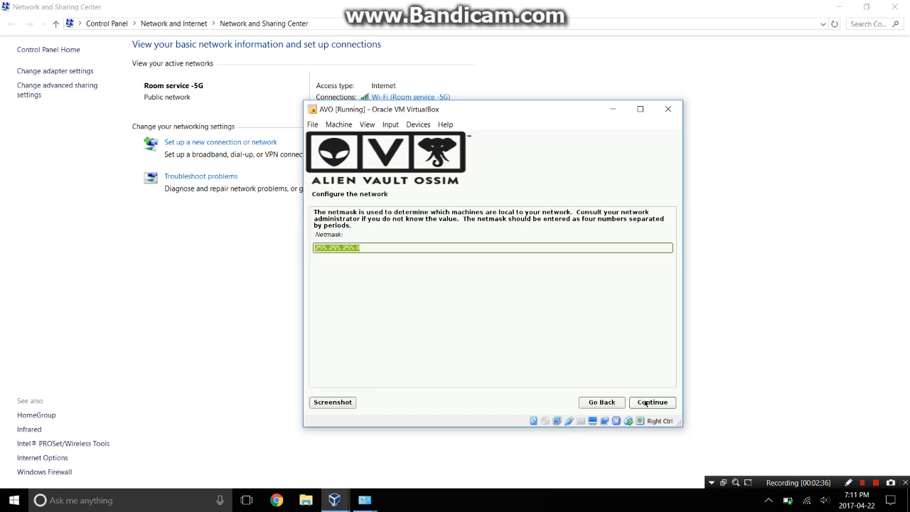
left_click(645, 402)
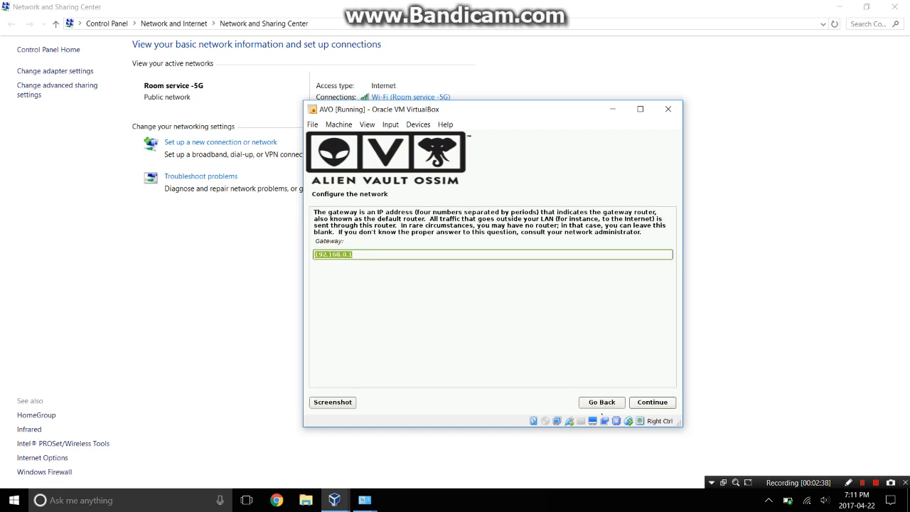
Accept 192.168.0.1 as both the gateway and the name server.
left_click(364, 500)
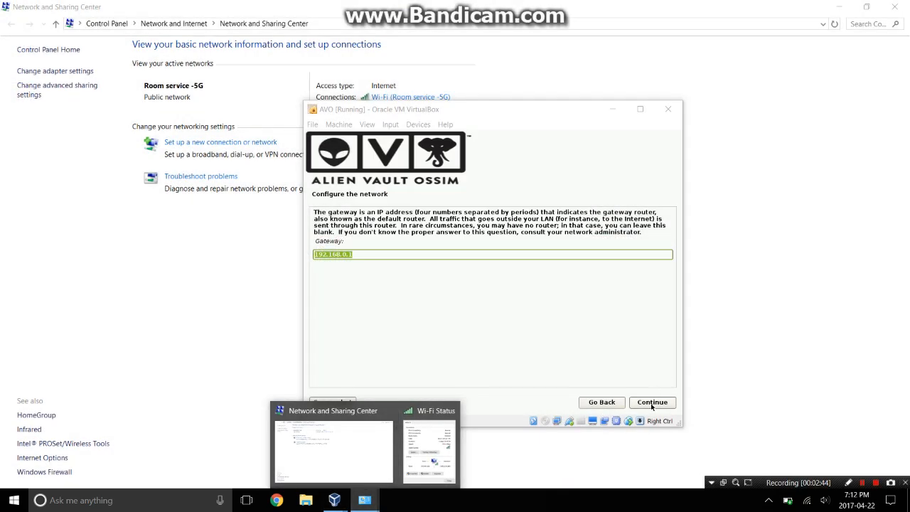
left_click(652, 404)
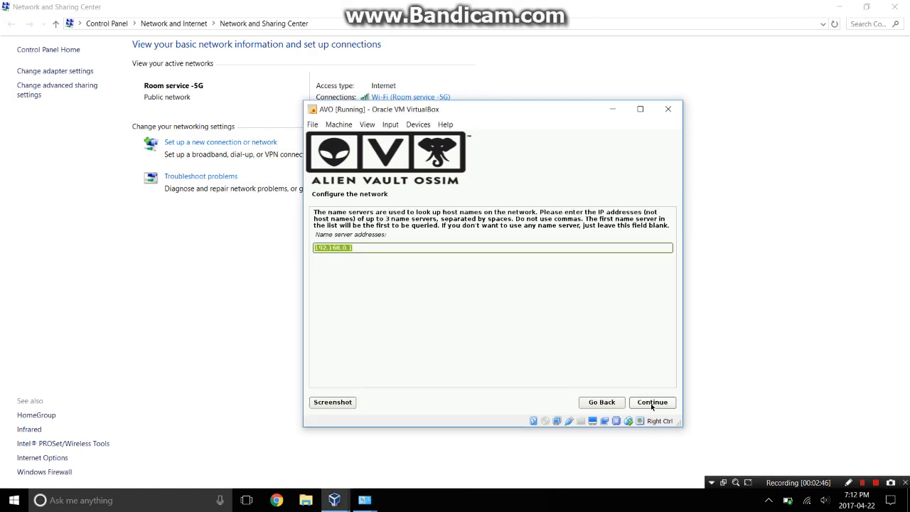
left_click(652, 404)
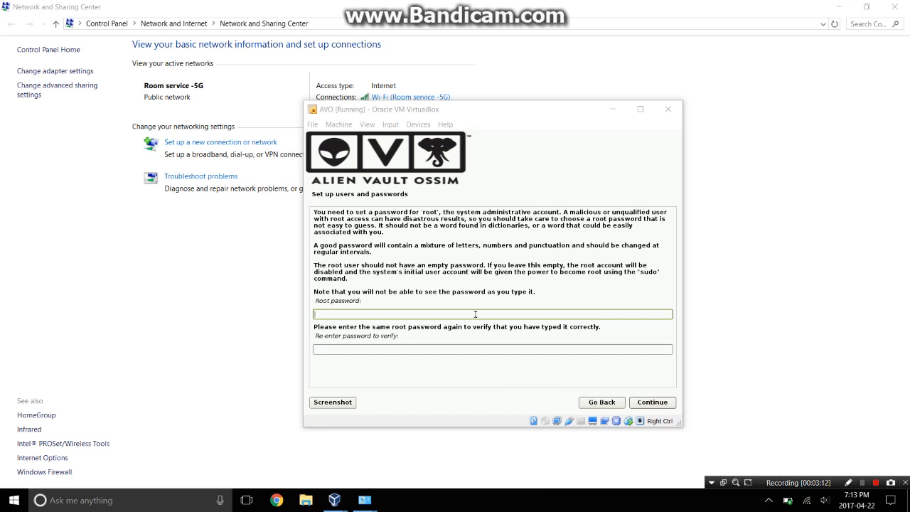
Enter the root password in both password fields and continue.
left_click(476, 313)
type("***")
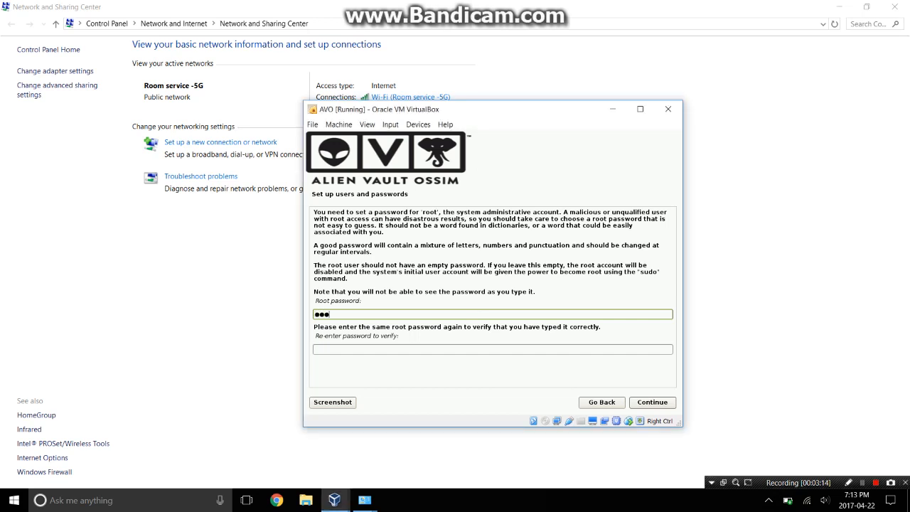
type("*******")
left_click(443, 350)
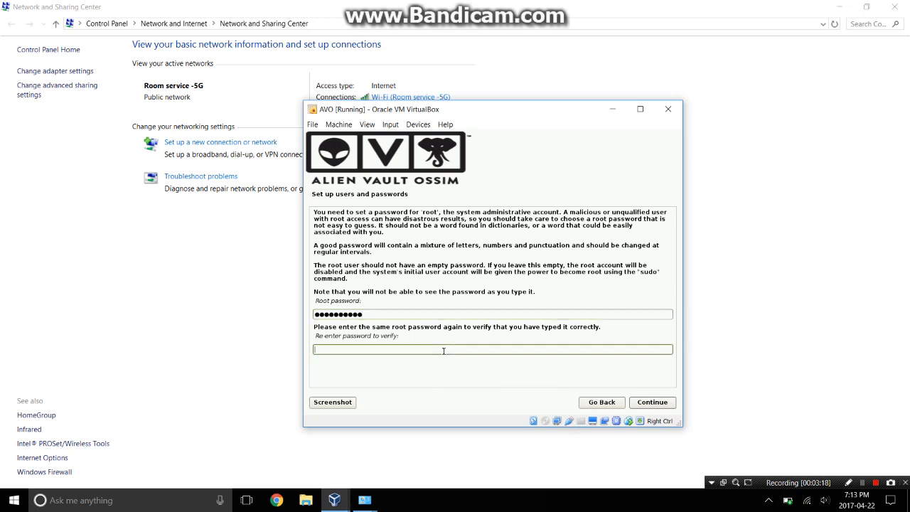
type("***********")
left_click(644, 405)
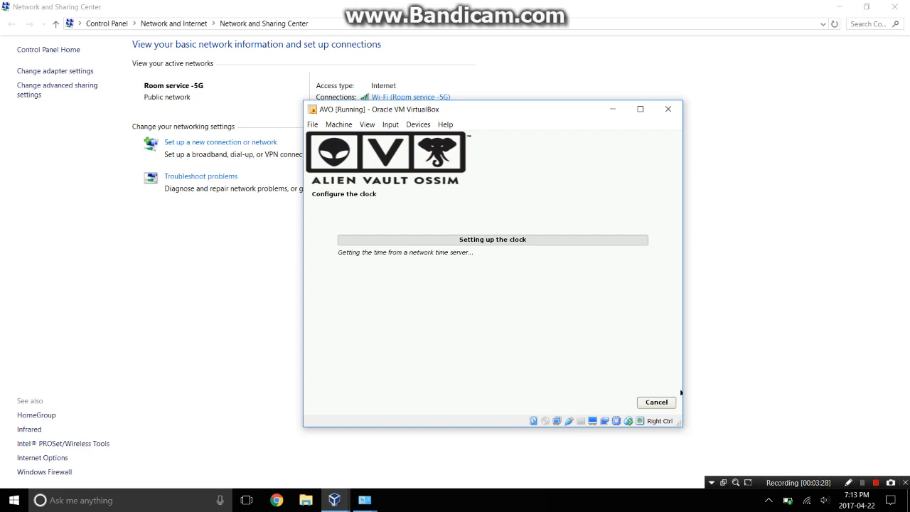
Wait while the installer sets the clock and installs the base system.
key("shift+F12")
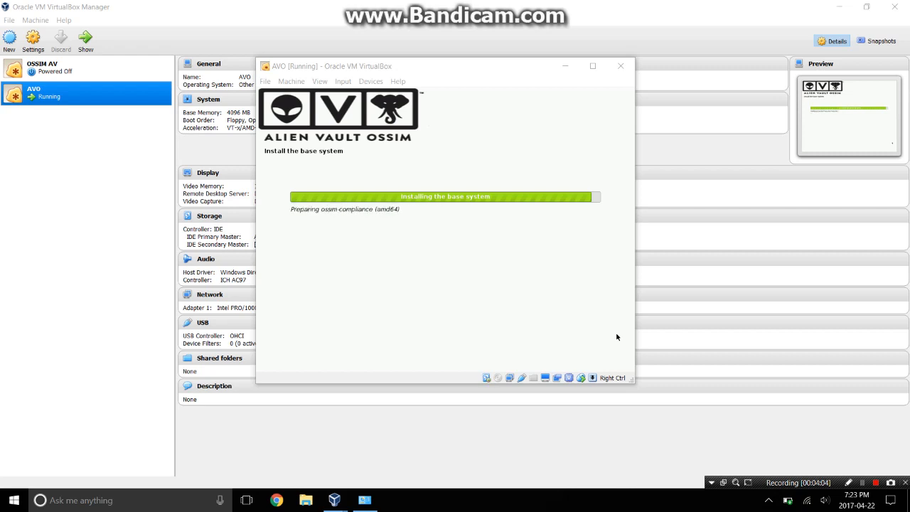
key("shift+F12")
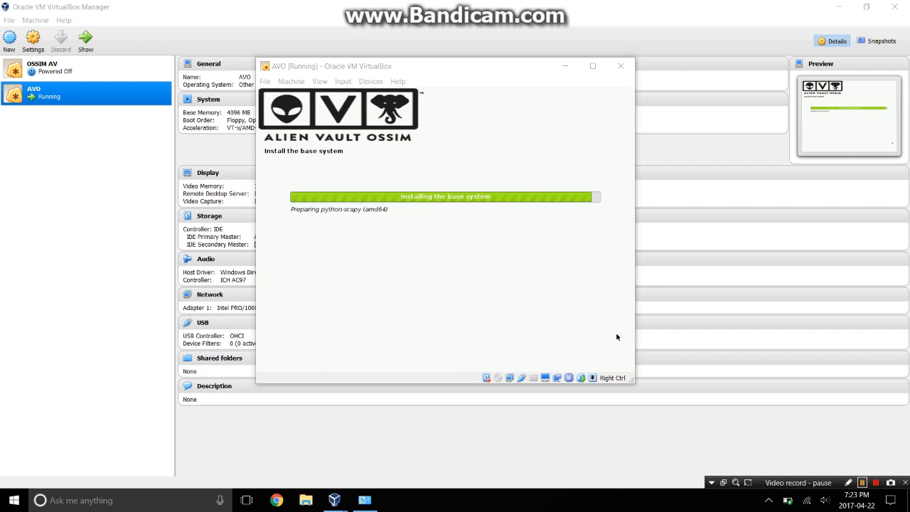
Wait for installation to finish and AVO to reboot to the AlienVault splash screen.
key("shift+F12")
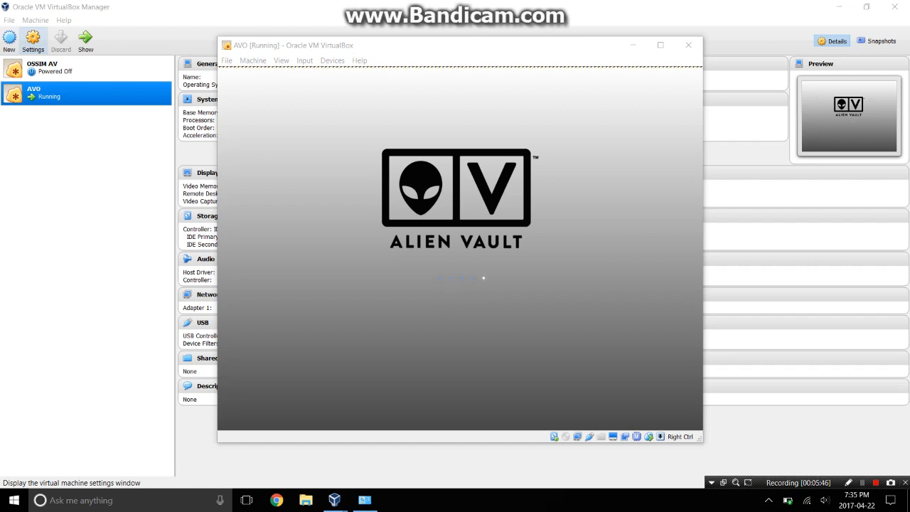
left_click(33, 39)
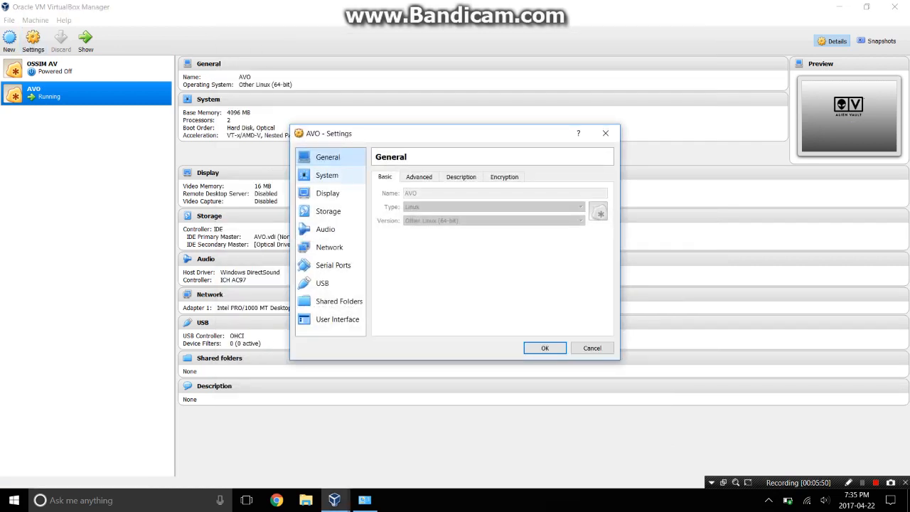
left_click(328, 176)
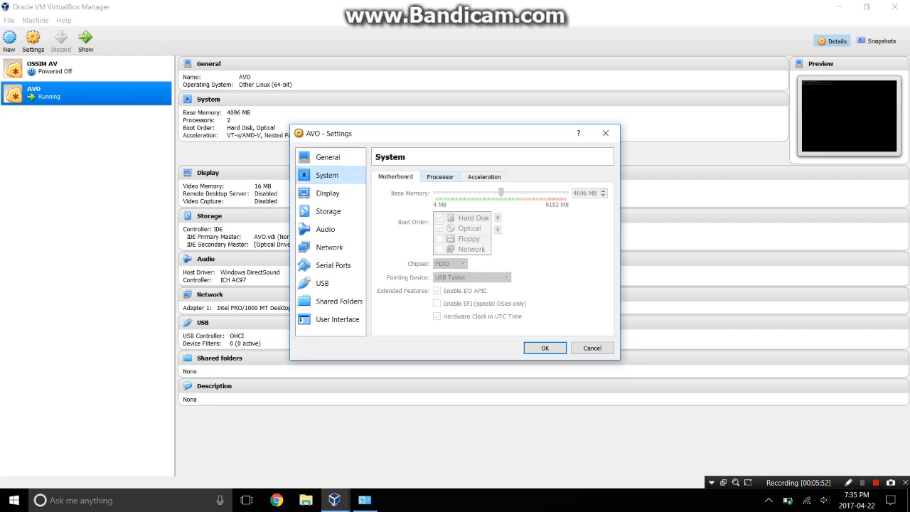
left_click(441, 177)
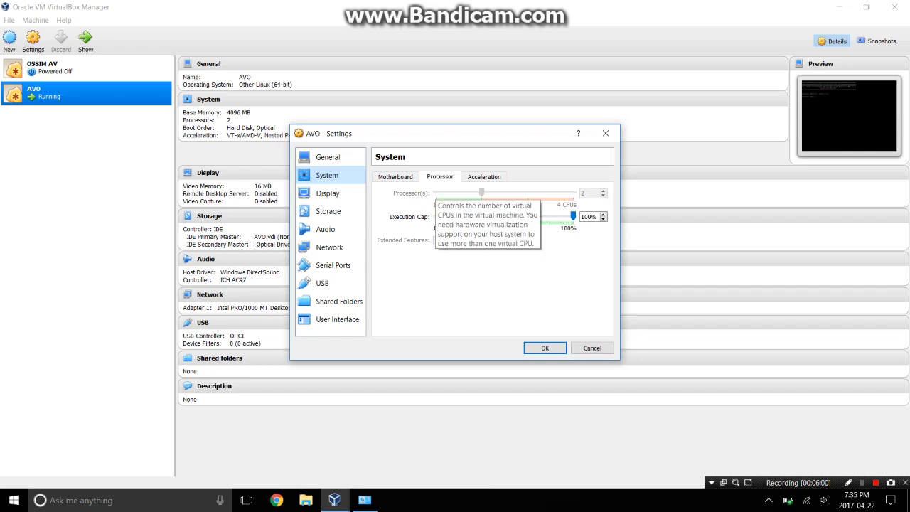
left_click(328, 211)
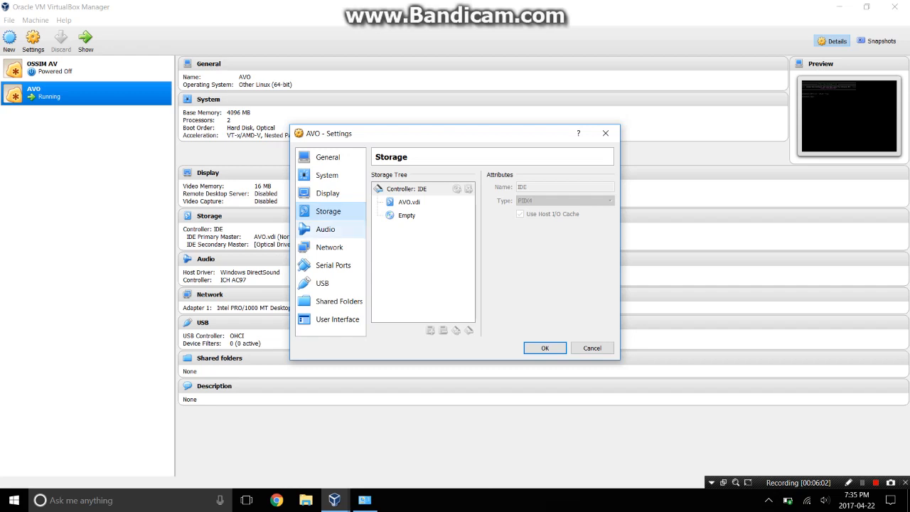
left_click(330, 247)
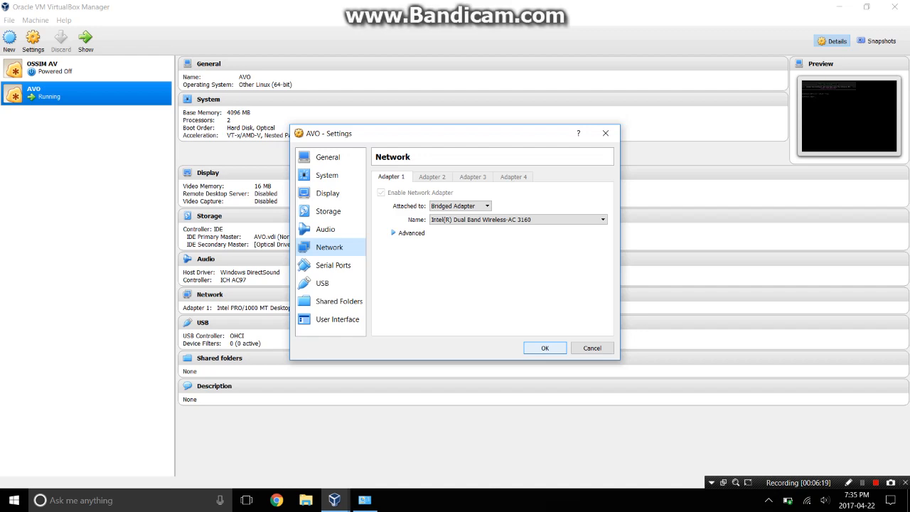
left_click(546, 349)
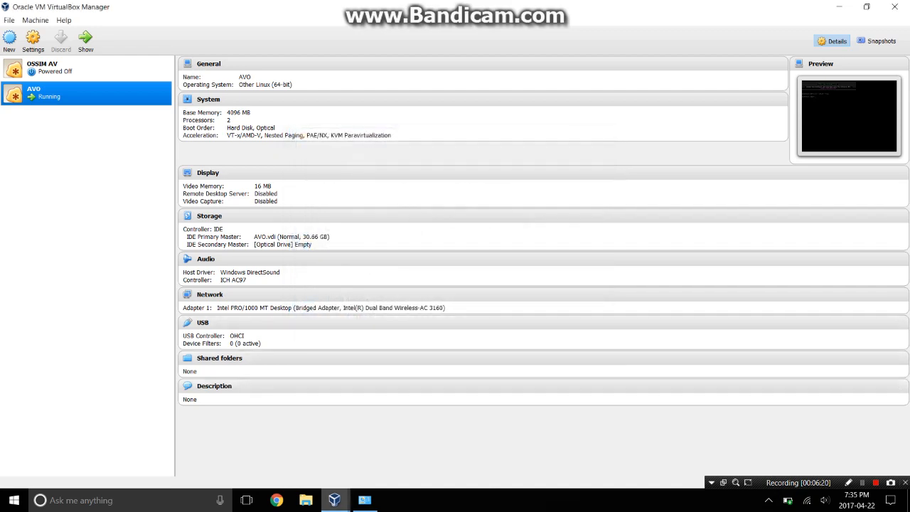
mouse_move(334, 500)
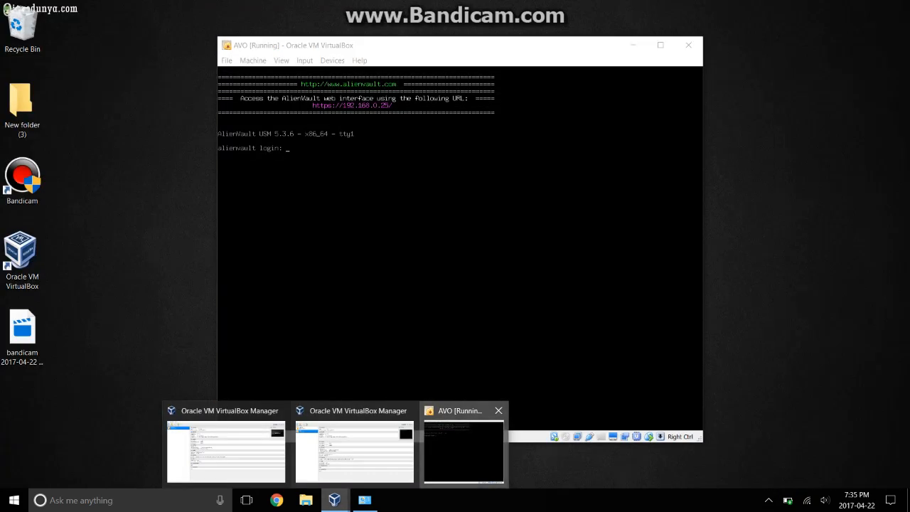
Log in to the AVO console as root with the root password.
left_click(463, 443)
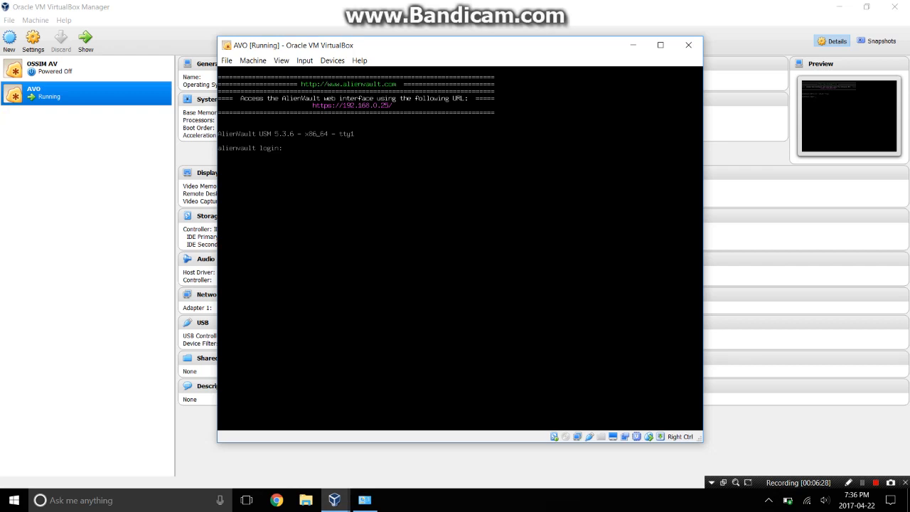
type("root")
key("Return")
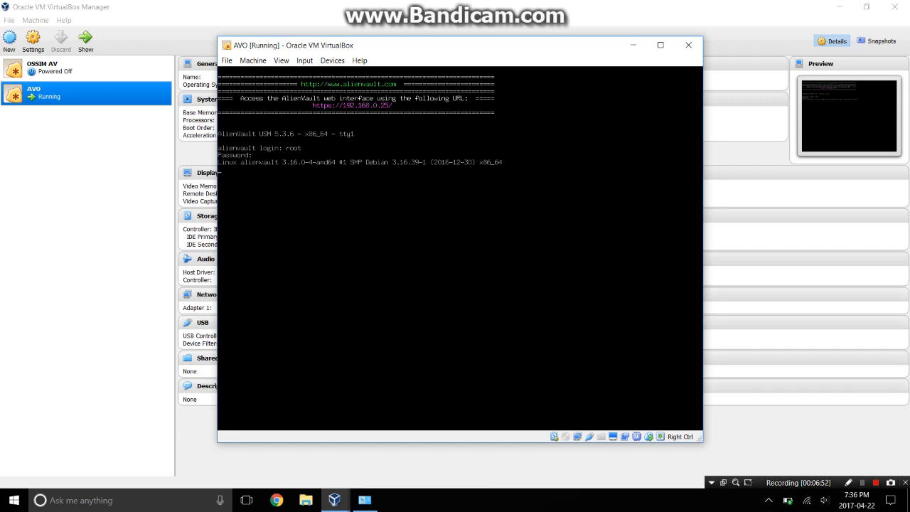
left_click(863, 482)
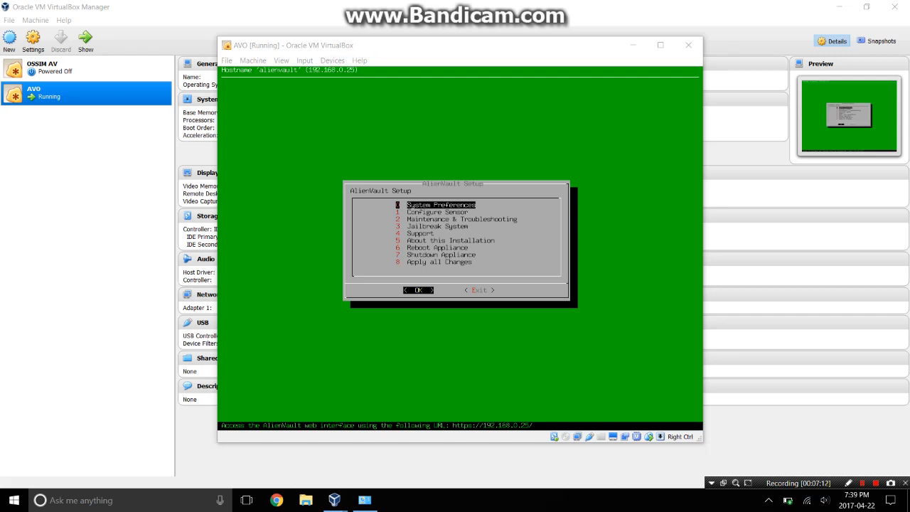
Go through System Preferences and Configure Network to Setup Management Network.
left_click(342, 46)
left_click_drag(342, 46, 289, 38)
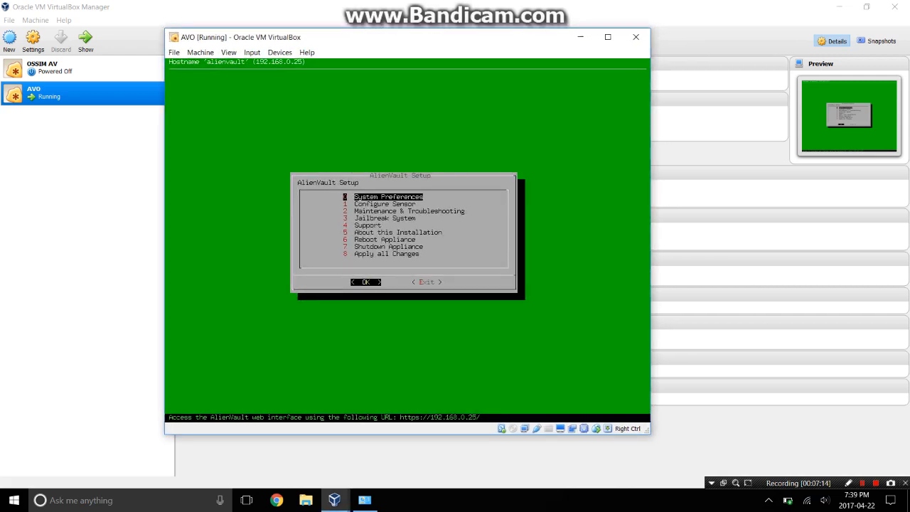
key("Down")
key("Down")
key("Up")
key("Up")
key("Return")
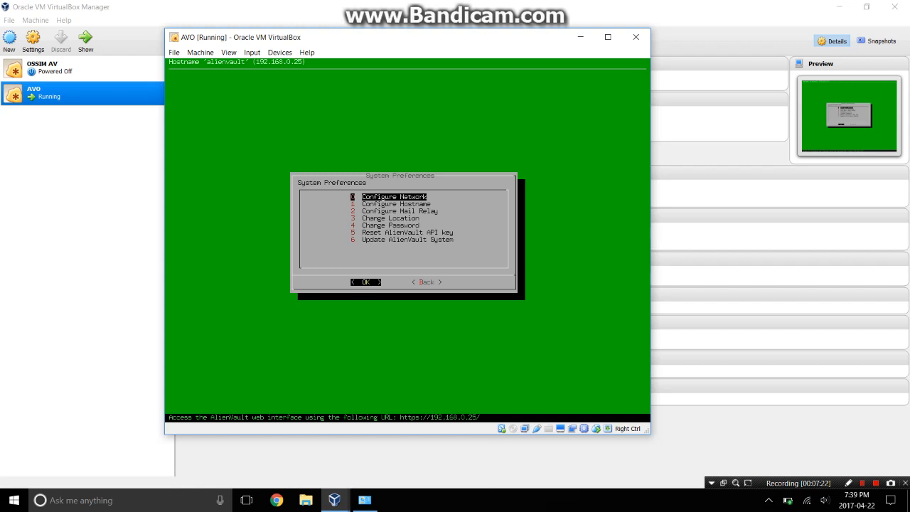
key("Return")
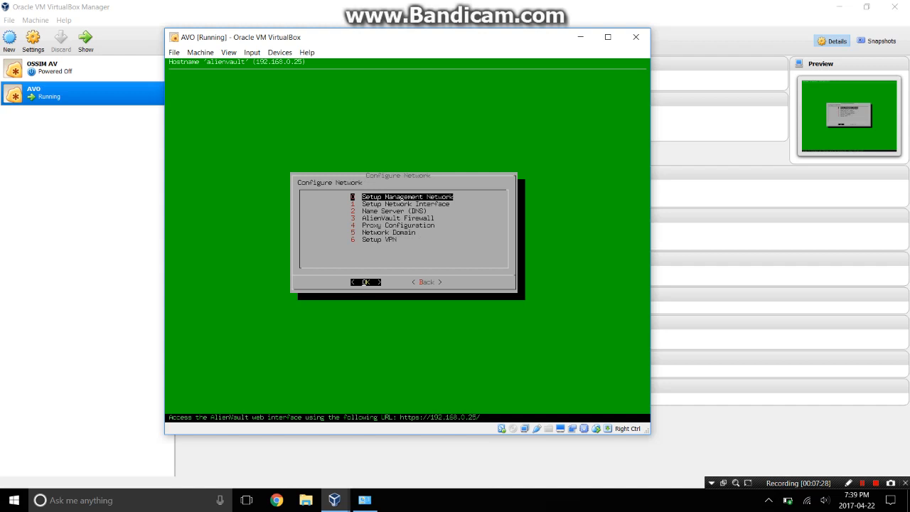
key("Return")
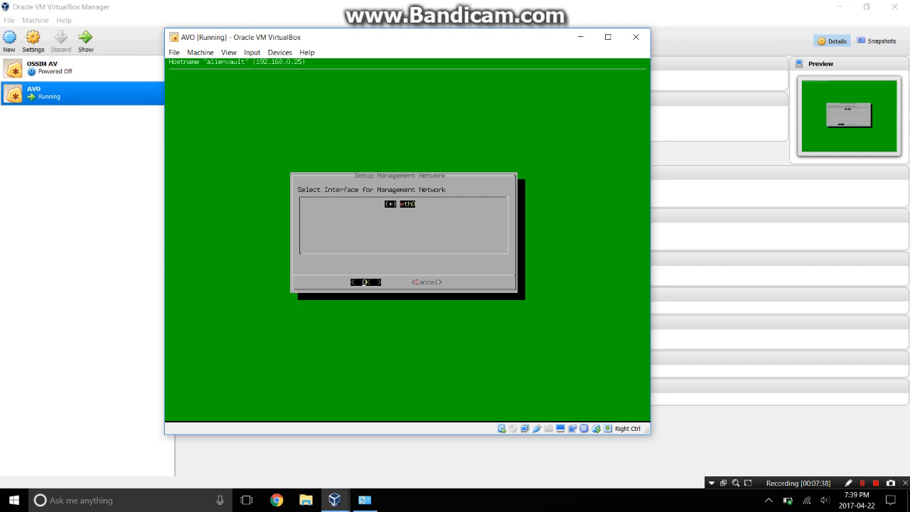
Keep eth0 as the interface, with address 192.168.0.25 and gateway 192.168.0.1.
key("Return")
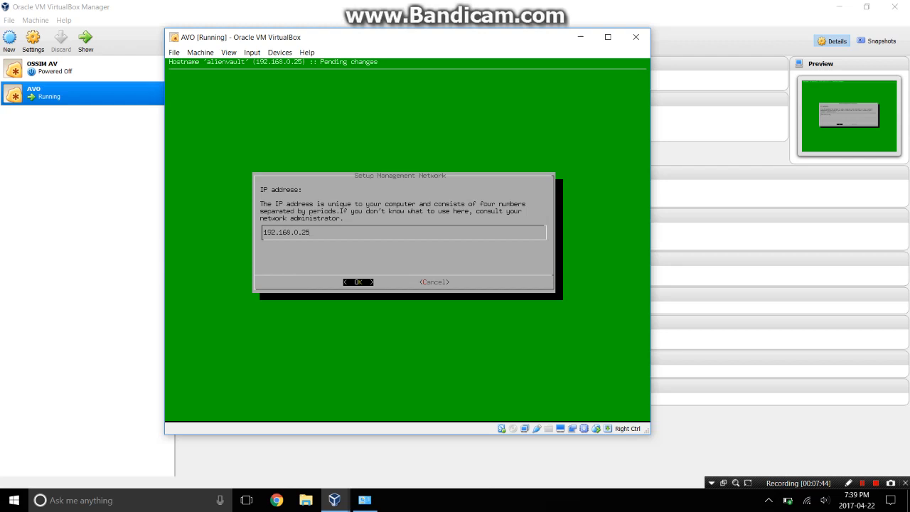
key("Return")
key("Return")
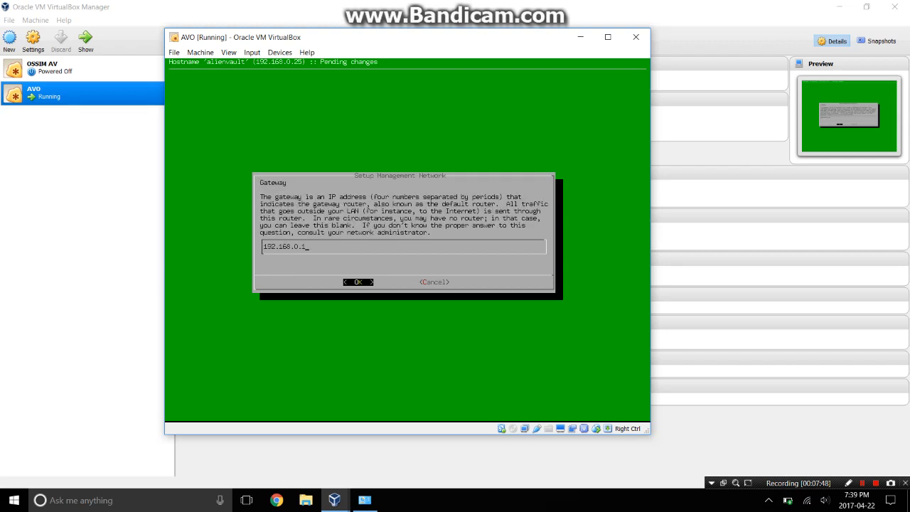
left_click(364, 500)
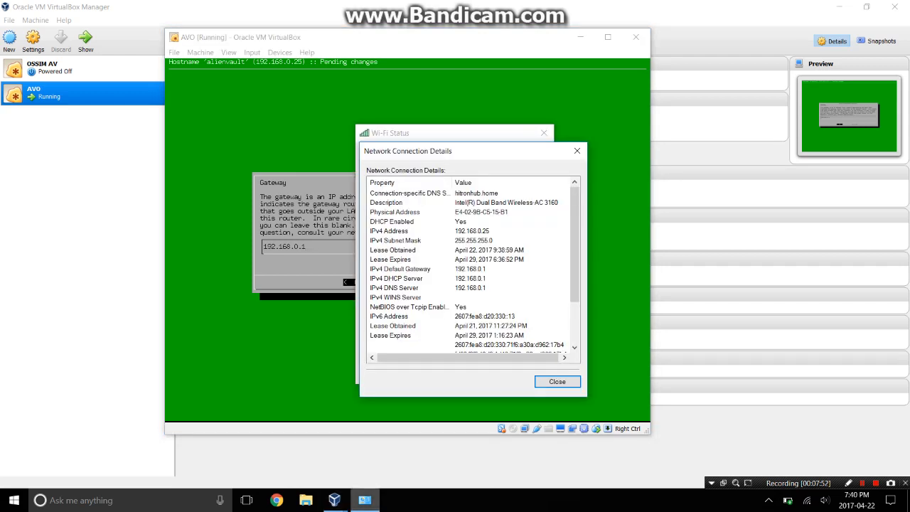
left_click(334, 500)
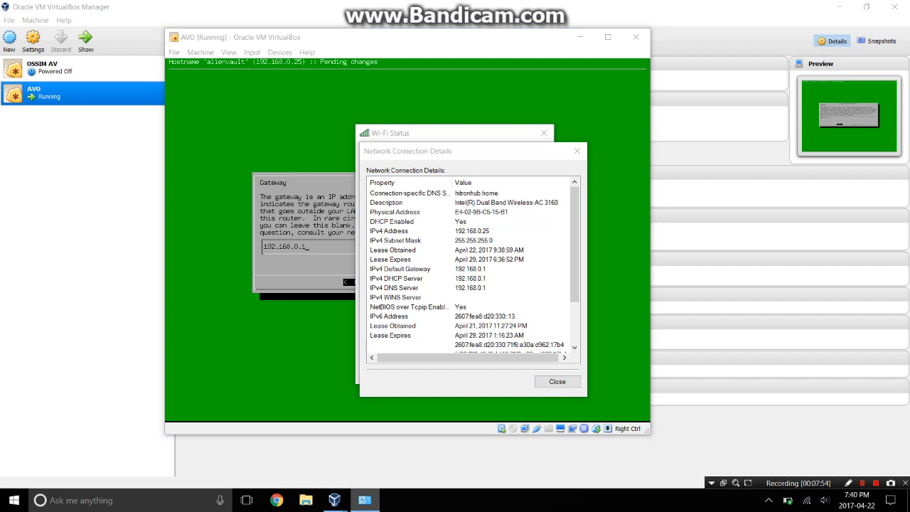
key("alt+Tab")
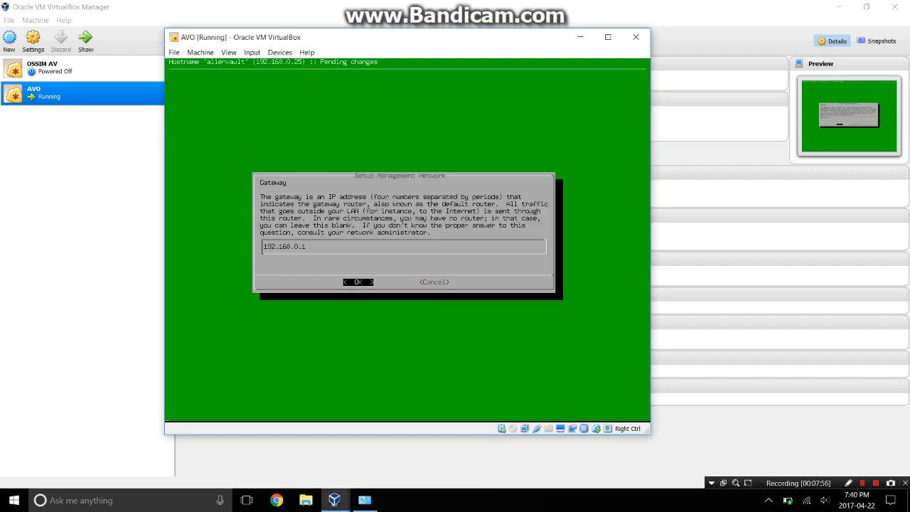
key("Return")
key("Down")
key("Return")
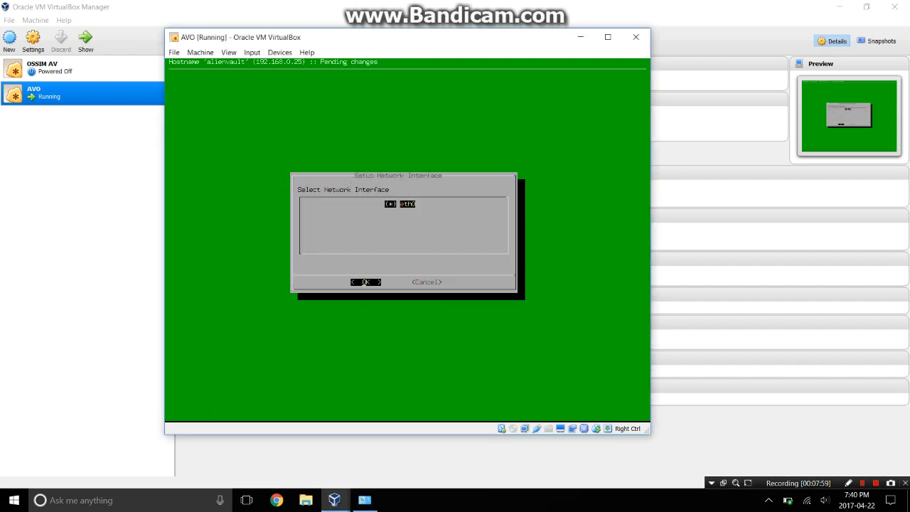
key("Return")
key("Return")
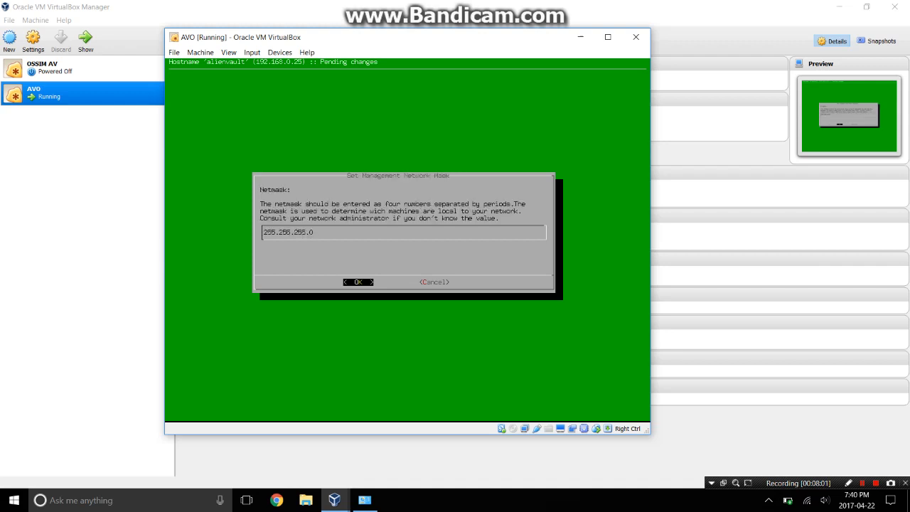
key("Return")
Leave the AlienVault Firewall set to no and cancel out of its dialog.
key("Down")
key("Down")
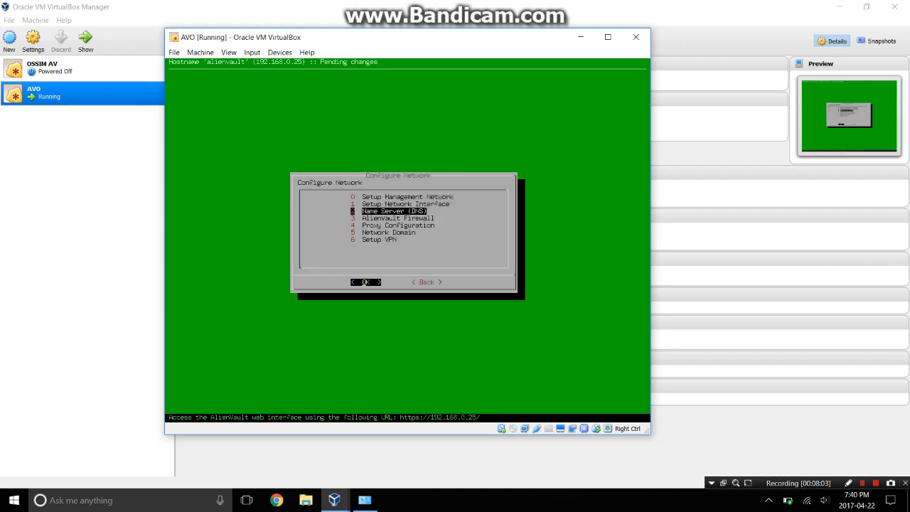
key("Down")
key("Return")
key("Down")
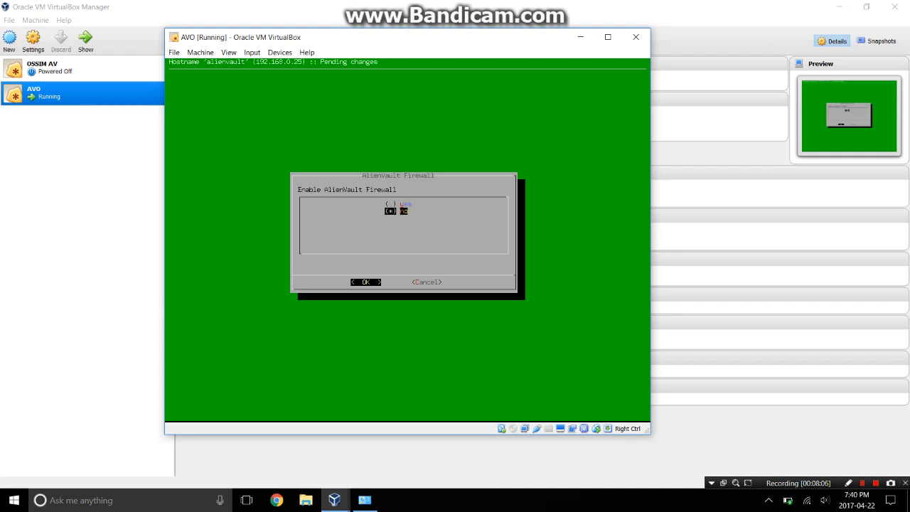
key("Tab")
key("Return")
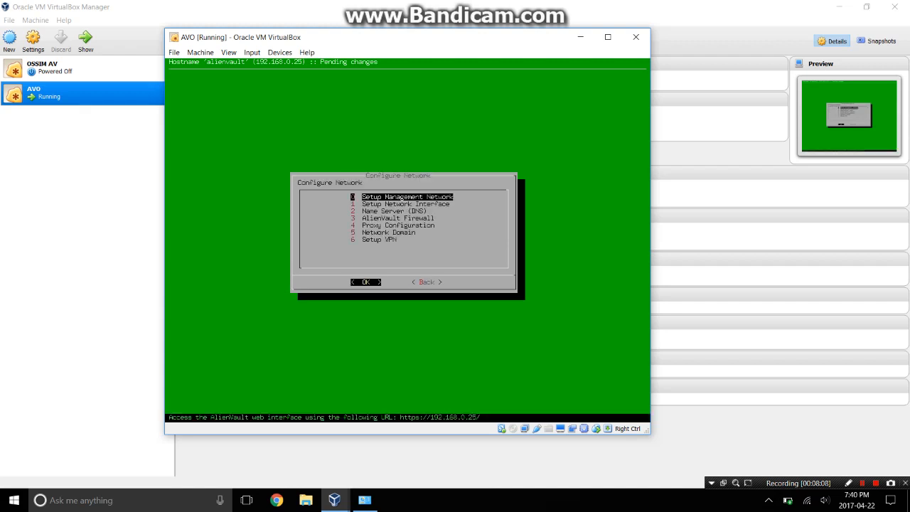
Back out through network configuration and System Preferences to the Setup main menu, hostname unchanged.
key("Down")
key("Down")
key("Down")
key("Down")
key("Up")
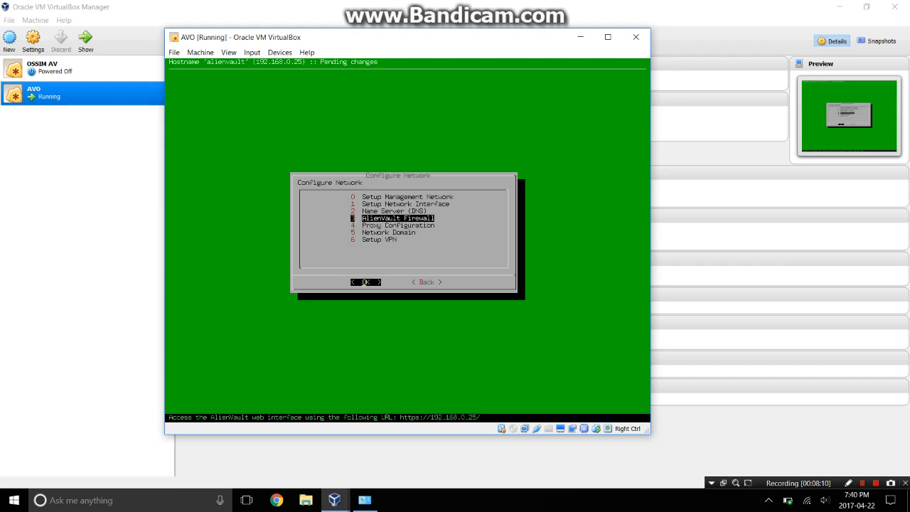
key("Tab")
key("Return")
key("Down")
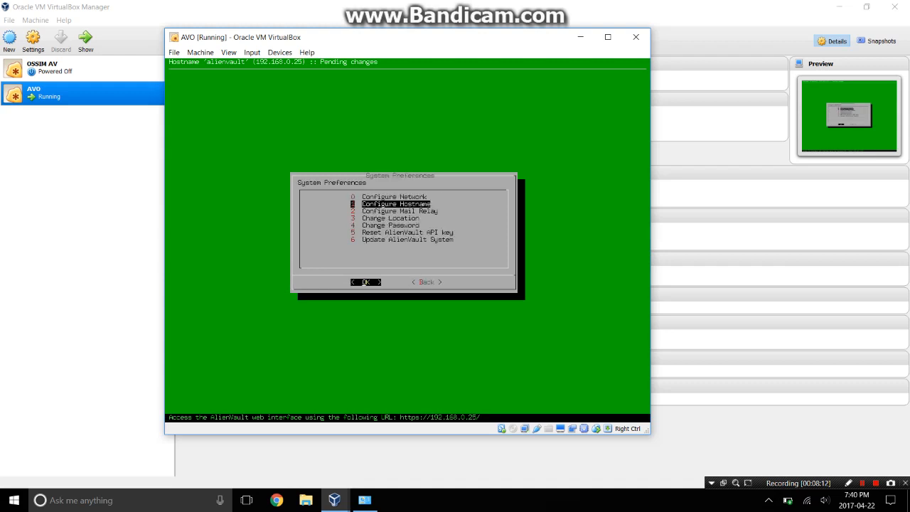
key("Return")
key("Escape")
key("Down")
key("Down")
key("Down")
key("Down")
key("Down")
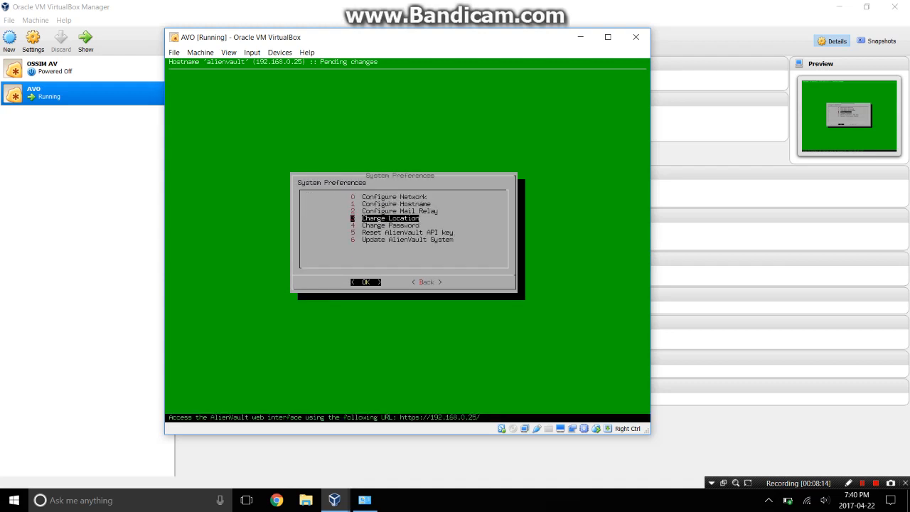
key("Tab")
key("Return")
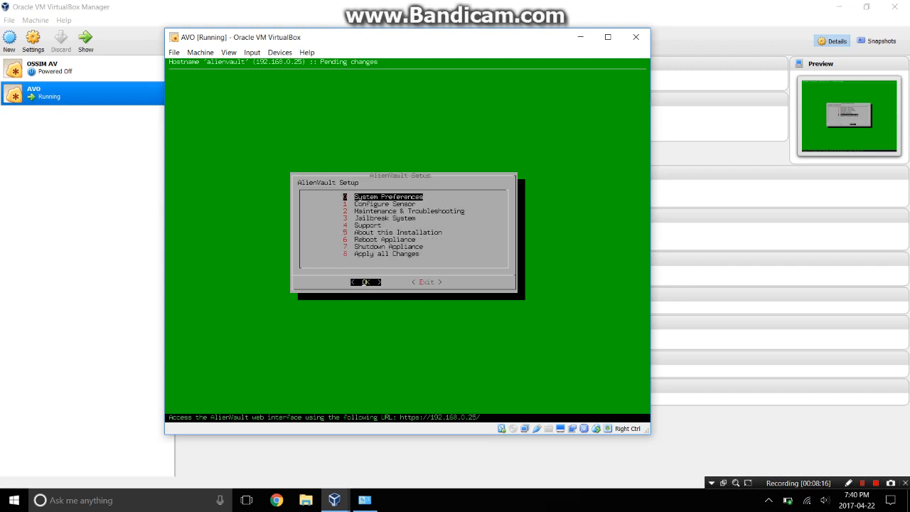
key("Down")
Set the sensor's network monitoring interface to eth0.
key("Return")
key("Return")
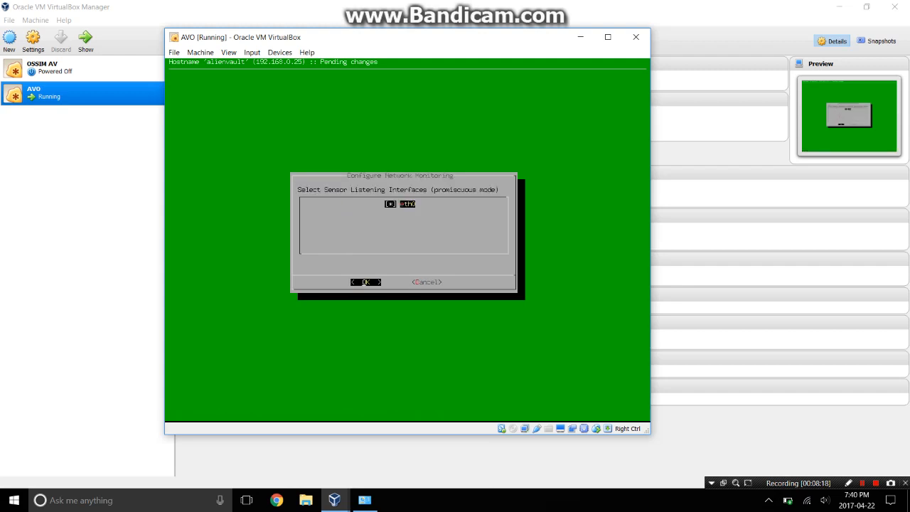
key("Return")
key("Return")
key("Return")
key("Down")
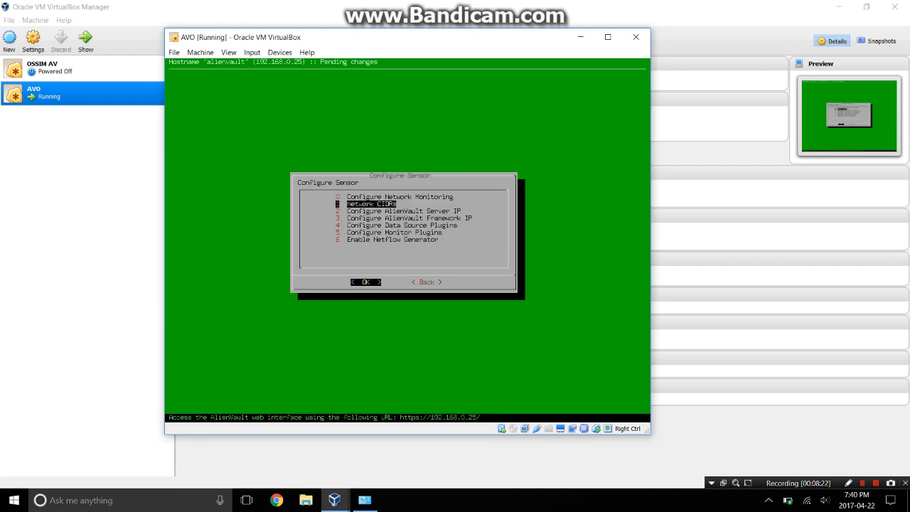
key("Down")
key("Return")
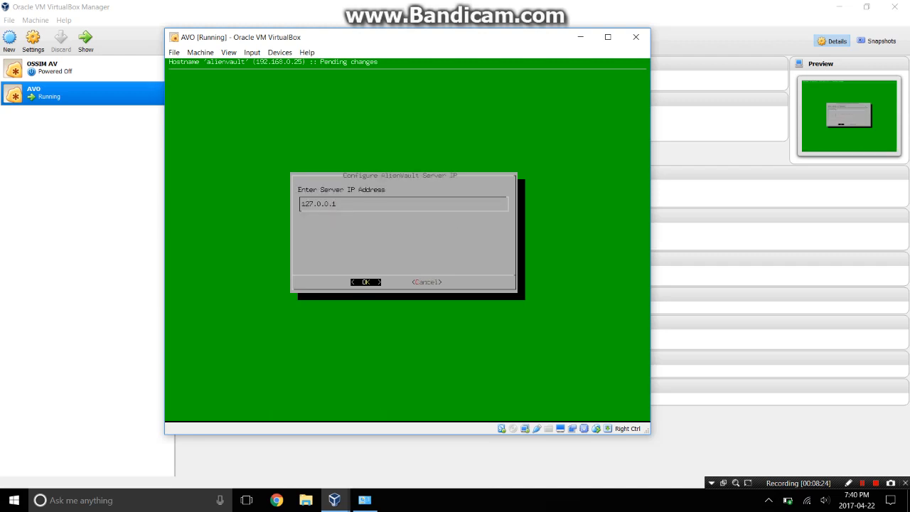
Change the AlienVault Server IP from 127.0.0.1 to 192.168.0.25 and confirm Framework IP matches.
key("BackSpace")
key("BackSpace")
key("BackSpace")
key("BackSpace")
key("BackSpace")
key("BackSpace")
key("BackSpace")
key("BackSpace")
type("192.168.0.25")
key("Return")
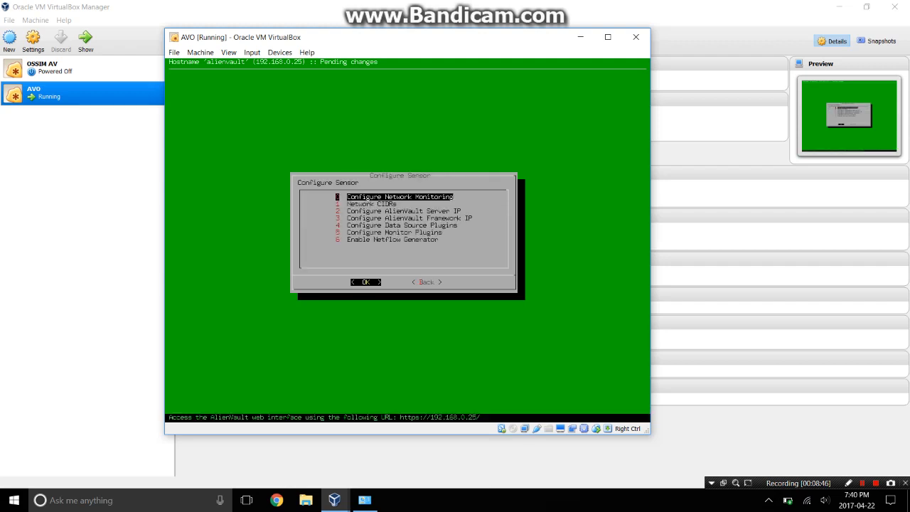
key("Down")
key("Down")
key("Return")
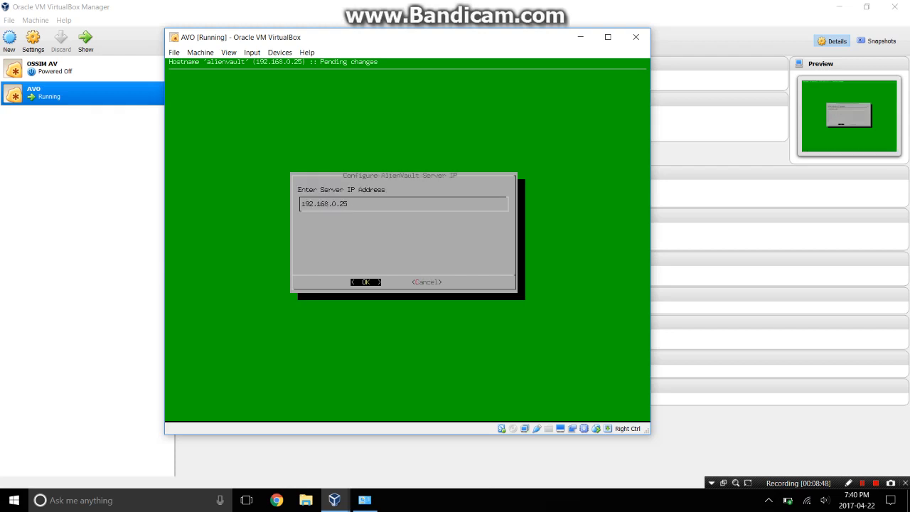
key("Return")
key("Down")
key("Down")
key("Down")
key("Return")
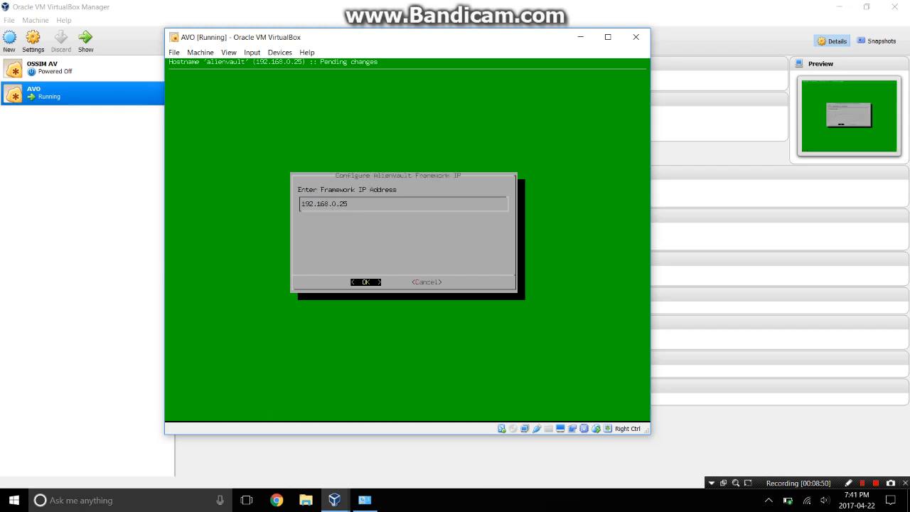
key("Return")
key("Down")
key("Down")
key("Down")
key("Down")
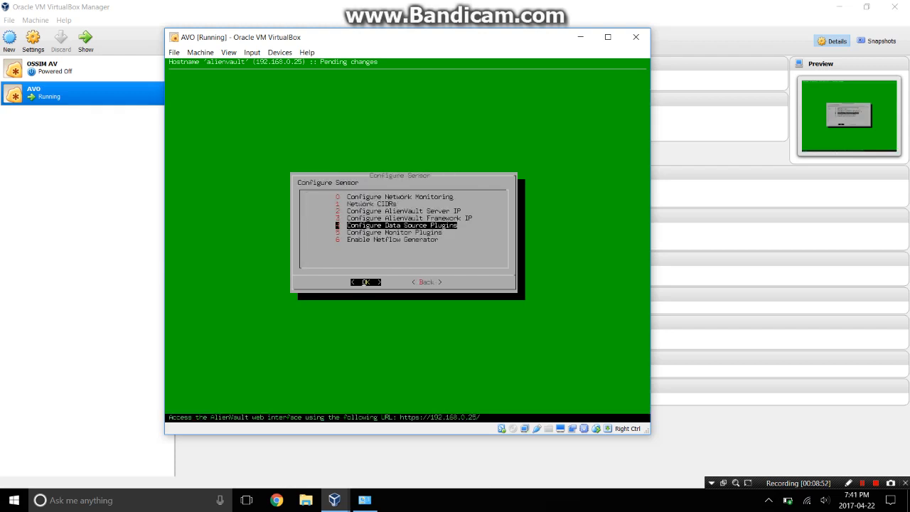
In the data source plugin list, enable the nmap-hosts plugin.
key("Return")
key("Down")
key("Down")
key("Down")
key("Down")
key("Down")
key("Down")
key("Down")
key("Down")
key("Down")
key("Down")
key("Down")
key("Down")
key("Down")
key("Down")
key("Down")
key("Down")
key("Down")
key("Down")
key("Down")
key("Down")
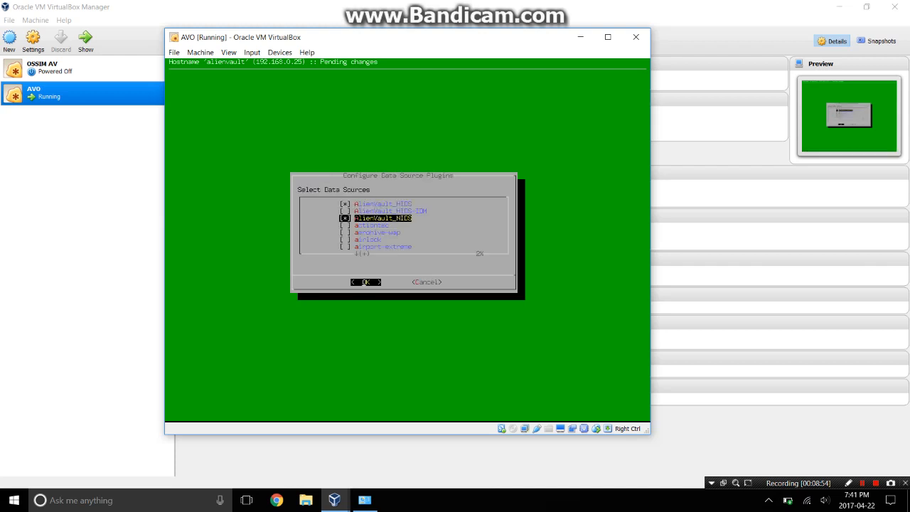
key("Down")
key("Down")
key("Down")
key("Down")
key("Down")
key("Down")
key("Down")
key("Down")
key("Down")
key("Down")
key("Down")
key("Down")
key("Down")
key("Down")
key("Down")
key("Down")
key("Down")
key("Down")
key("Down")
key("Down")
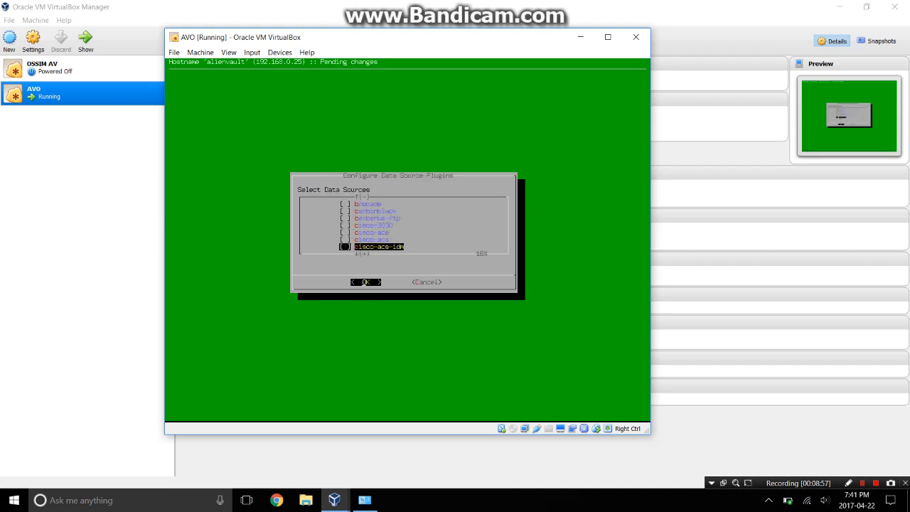
key("Down")
key("Down")
key("Down")
key("Down")
key("Down")
key("Down")
key("Down")
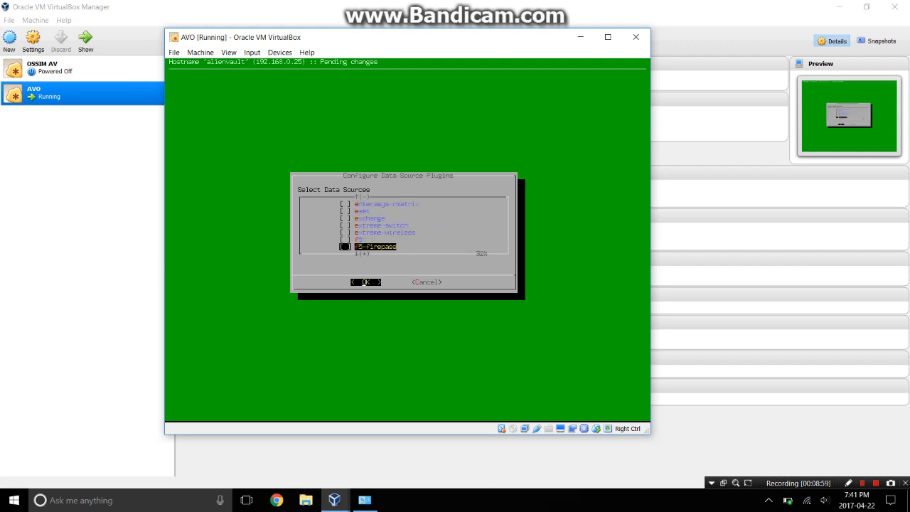
key("Down")
key("Down")
key("Down")
key("Down")
key("Down")
key("Down")
key("Down")
key("Down")
key("Down")
key("Down")
key("Down")
key("Down")
key("Down")
key("Down")
key("Down")
key("Down")
key("Down")
key("Down")
key("Down")
key("Down")
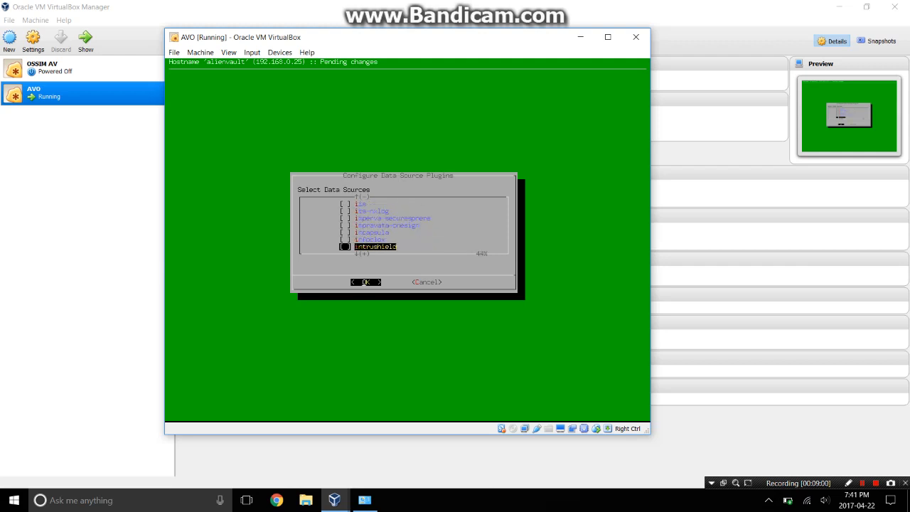
key("Down")
key("Down")
key("Down")
key("Down")
key("Down")
key("Down")
key("Down")
key("Down")
key("Down")
key("Down")
key("Down")
key("Down")
key("Down")
key("Down")
key("Down")
key("Down")
key("Down")
key("Down")
key("Down")
key("Down")
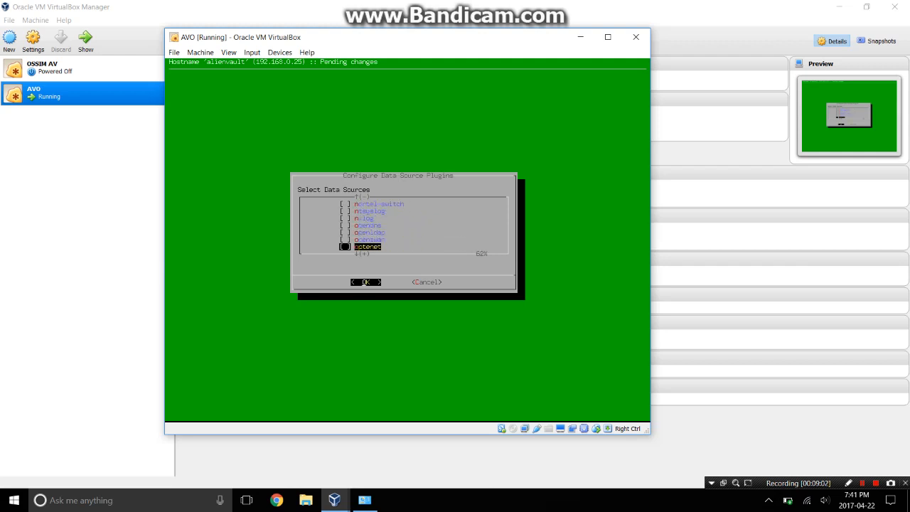
key("Up")
key("Up")
key("Up")
key("Up")
key("Up")
key("Up")
key("Up")
key("Up")
key("Down")
key("Down")
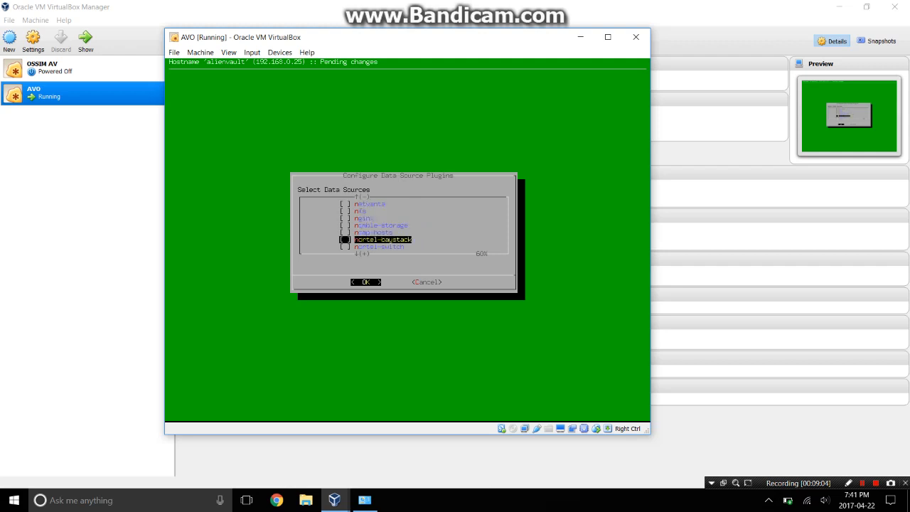
key("Down")
key("Down")
key("Down")
key("Up")
key("Up")
key("Up")
key("Up")
key("Up")
key("Up")
key("Up")
key("Up")
key("Up")
key("Up")
key("Up")
key("Up")
key("Up")
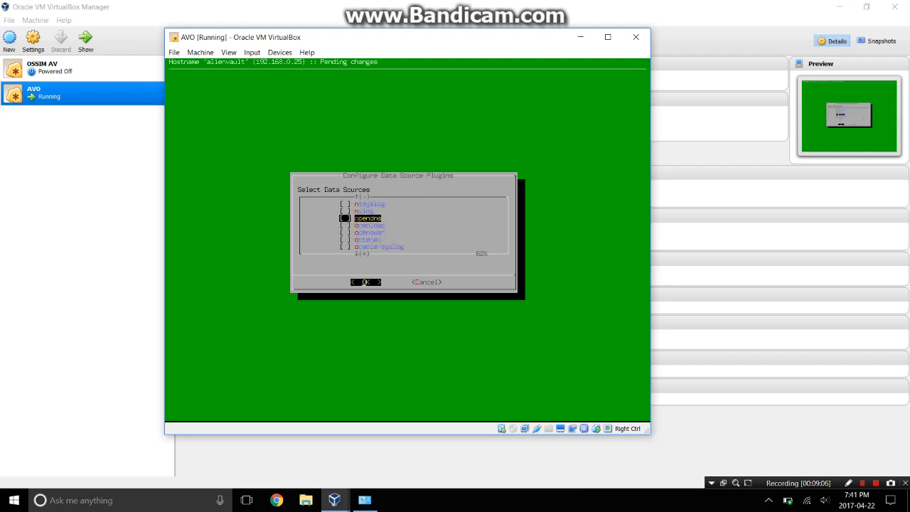
key("Down")
key("Down")
key("Down")
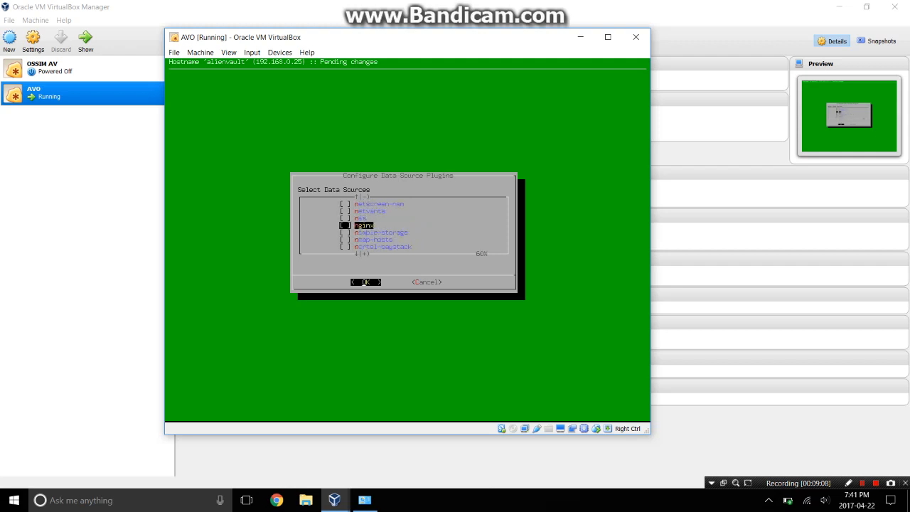
key("Down")
key("Down")
key("Down")
key("Up")
key("space")
Enable the nessus plugin and confirm the plugin selection.
key("Up")
key("Up")
key("Up")
key("Up")
key("Up")
key("Up")
key("Up")
key("Up")
key("Up")
key("Up")
key("Up")
key("Up")
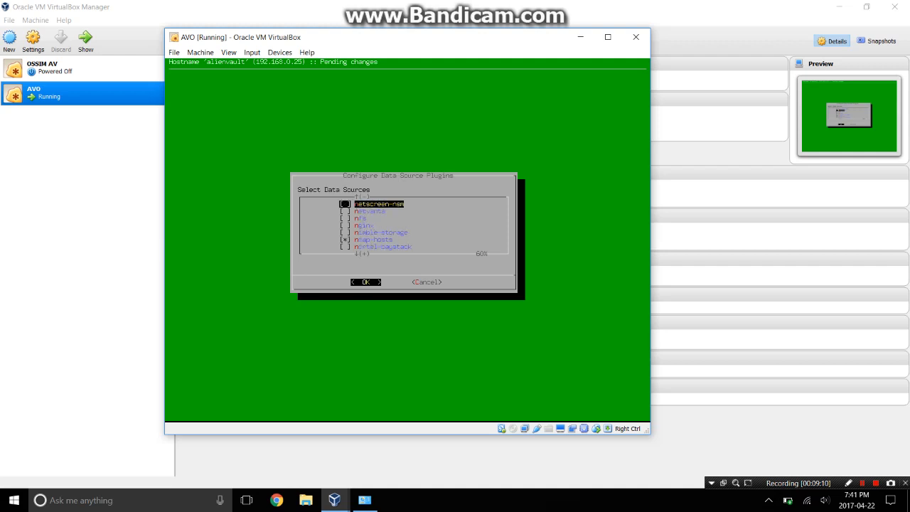
key("Down")
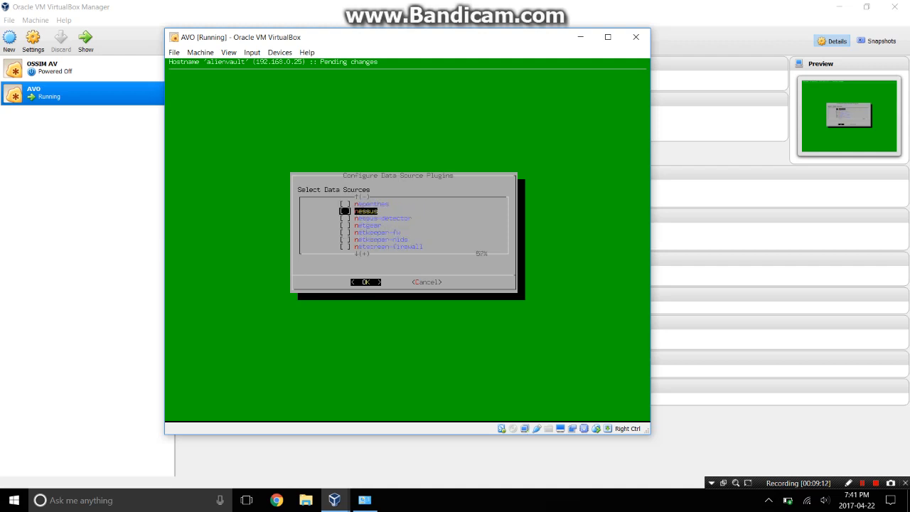
key("space")
key("Down")
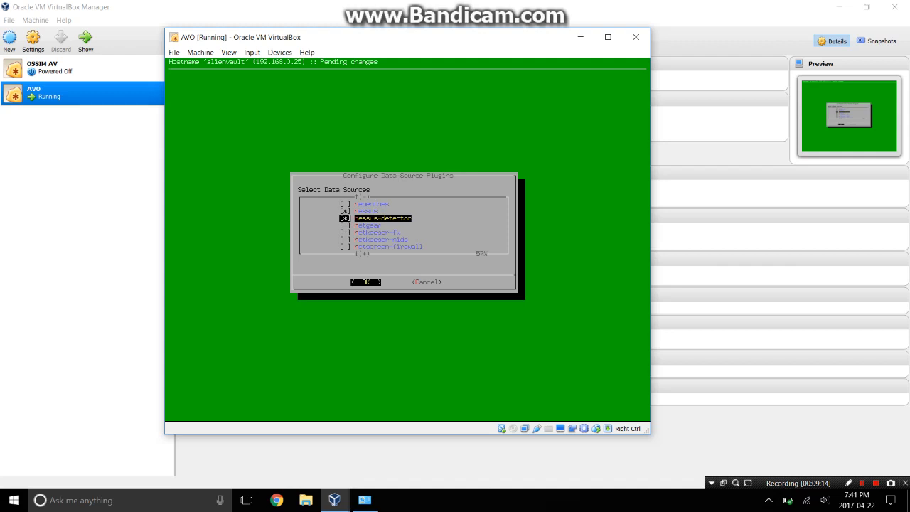
key("Return")
Leave sensor configuration and return to the AlienVault Setup main menu.
key("Down")
key("Down")
key("Down")
key("Down")
key("Down")
key("Down")
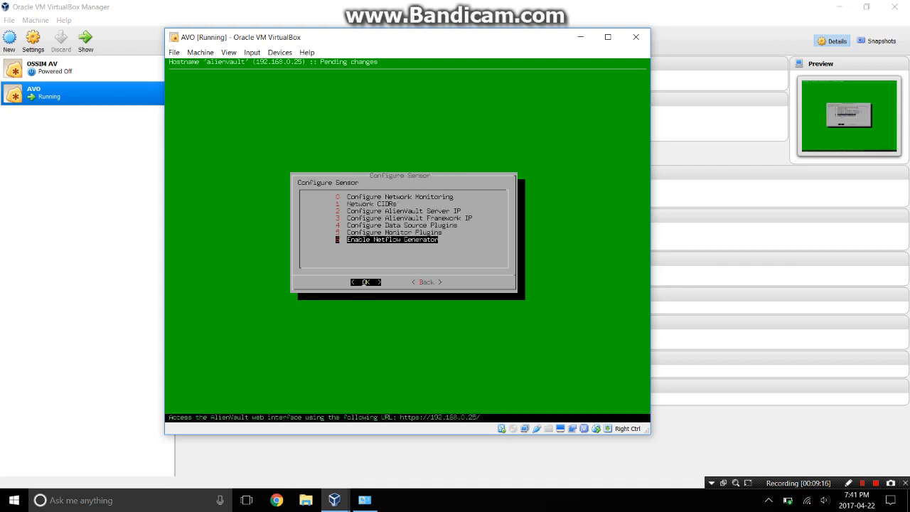
key("Tab")
key("Return")
key("Down")
key("Down")
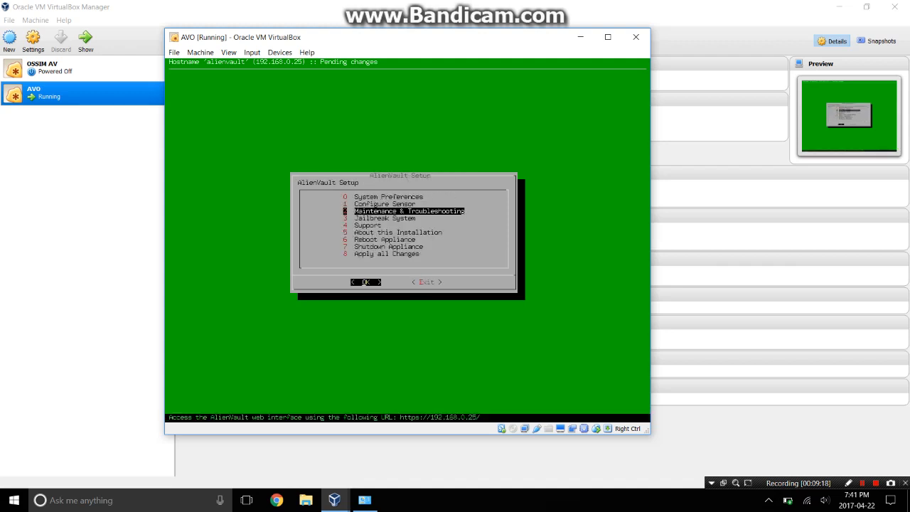
key("Down")
key("Down")
key("Up")
key("Up")
key("Up")
key("Down")
key("Down")
key("Down")
key("Down")
key("Down")
key("Down")
key("Down")
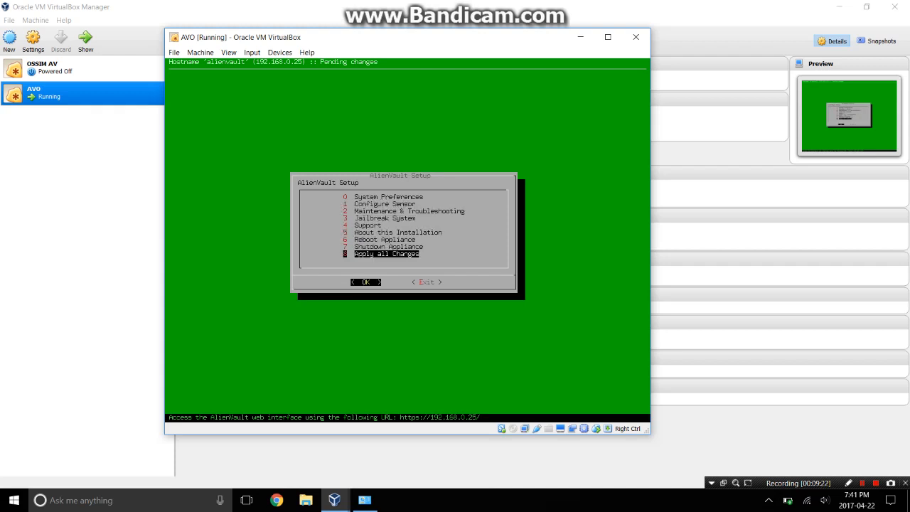
Apply all pending changes, confirm Yes, and acknowledge the Changes Applied message.
key("Return")
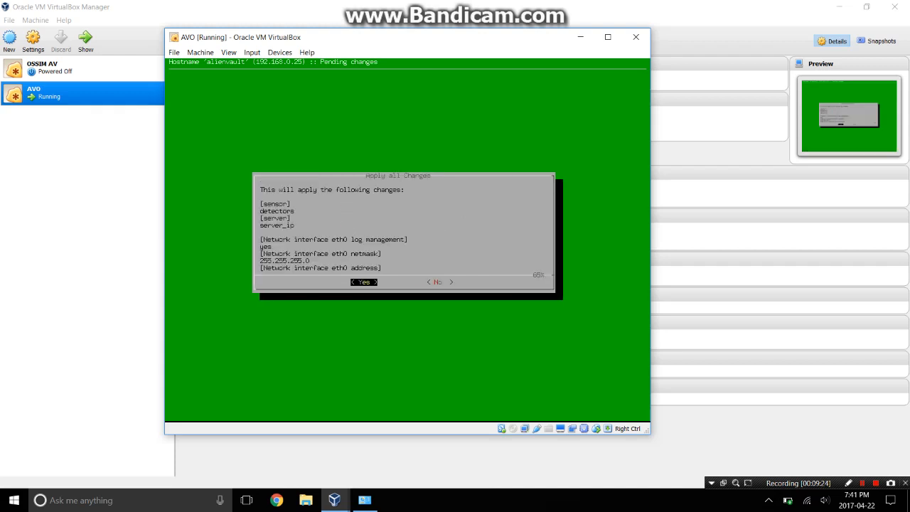
key("Return")
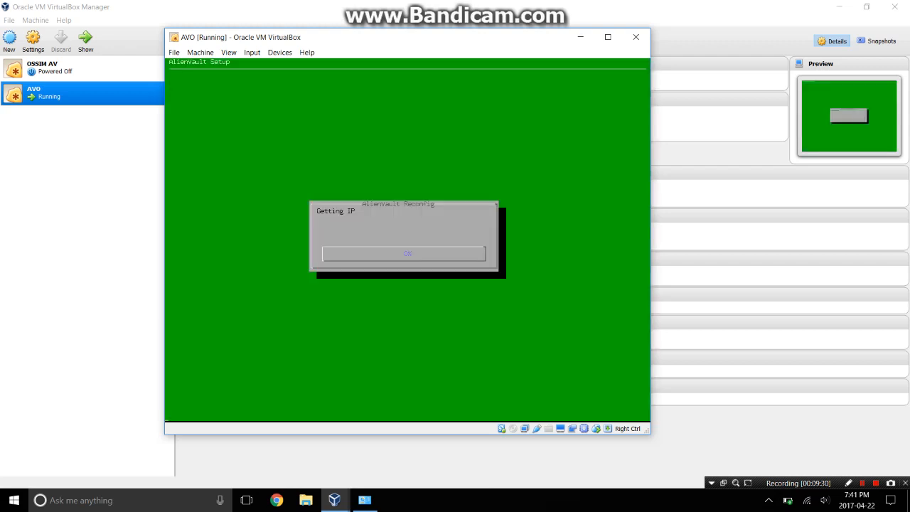
left_click_drag(377, 38, 468, 57)
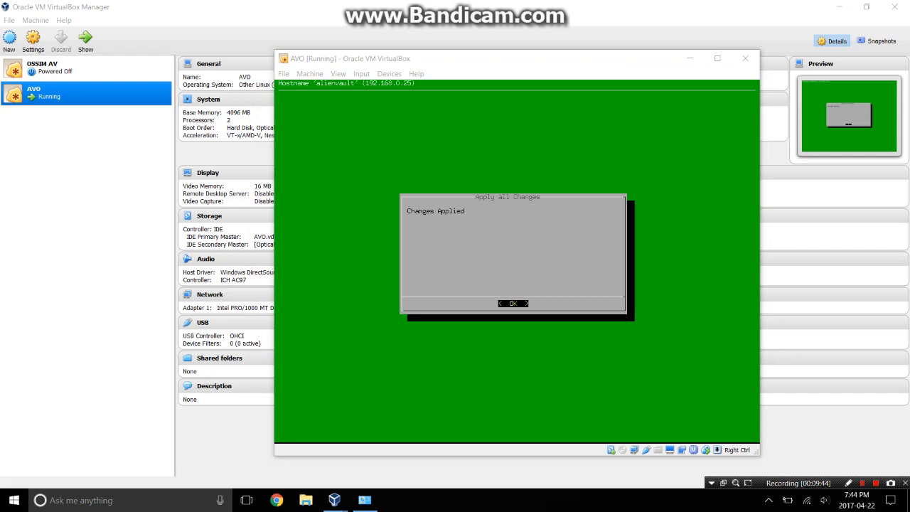
left_click(513, 304)
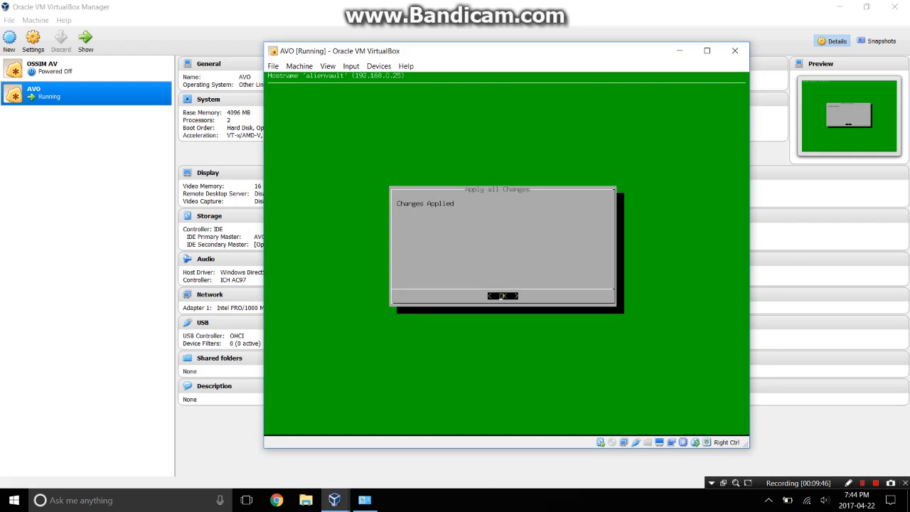
key("Return")
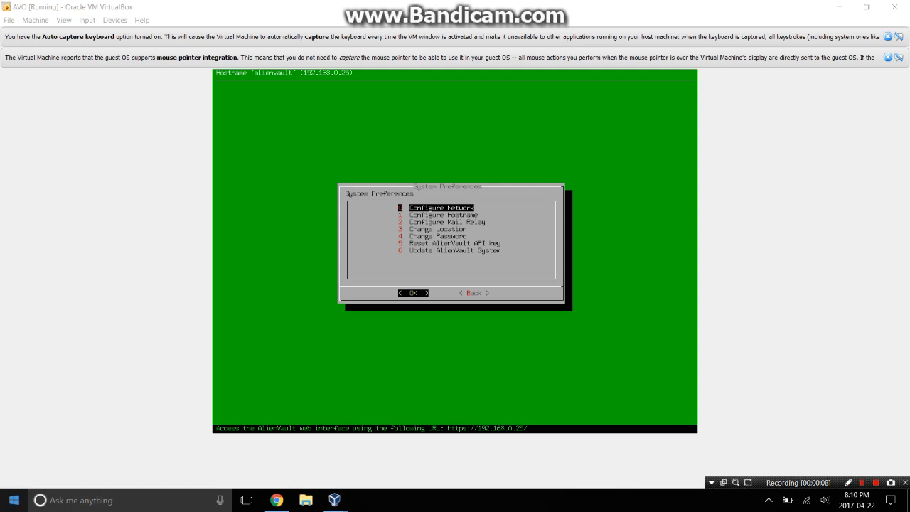
Open a Command Prompt and run 'ping 192.168.0.25'.
left_click(14, 500)
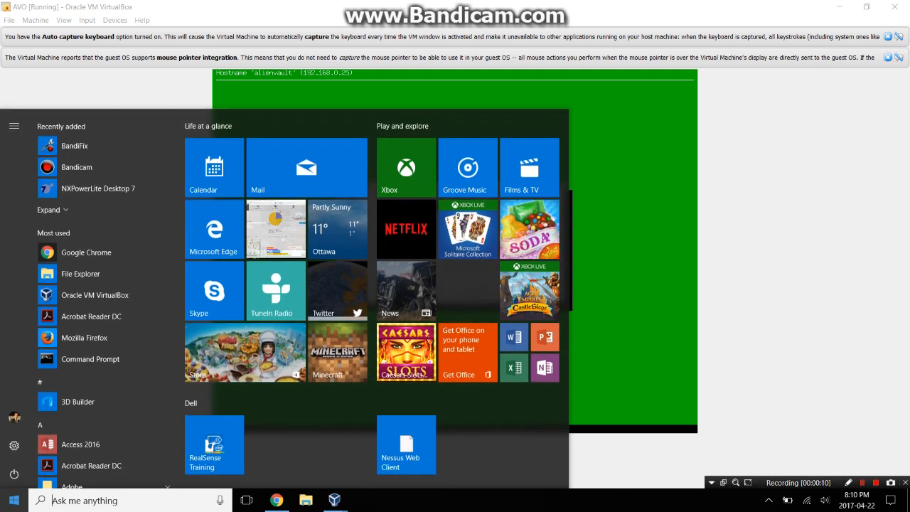
key("super")
key("super+r")
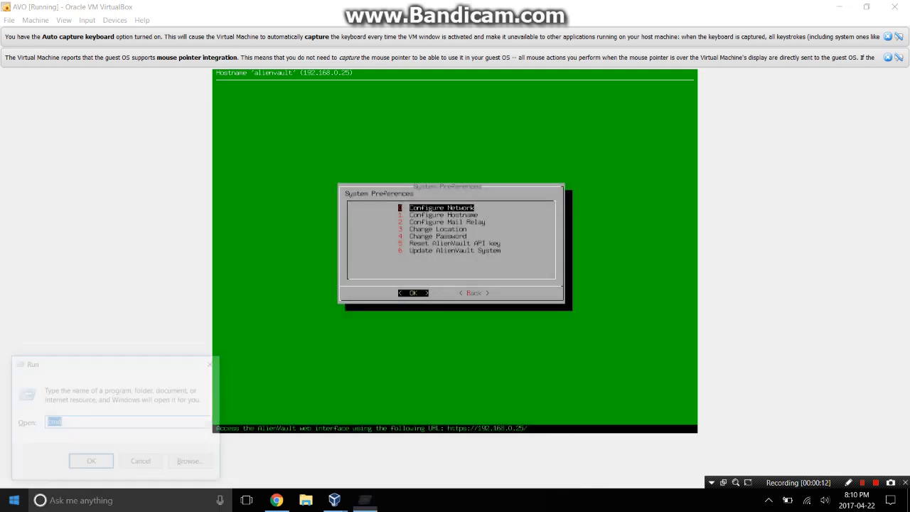
key("Return")
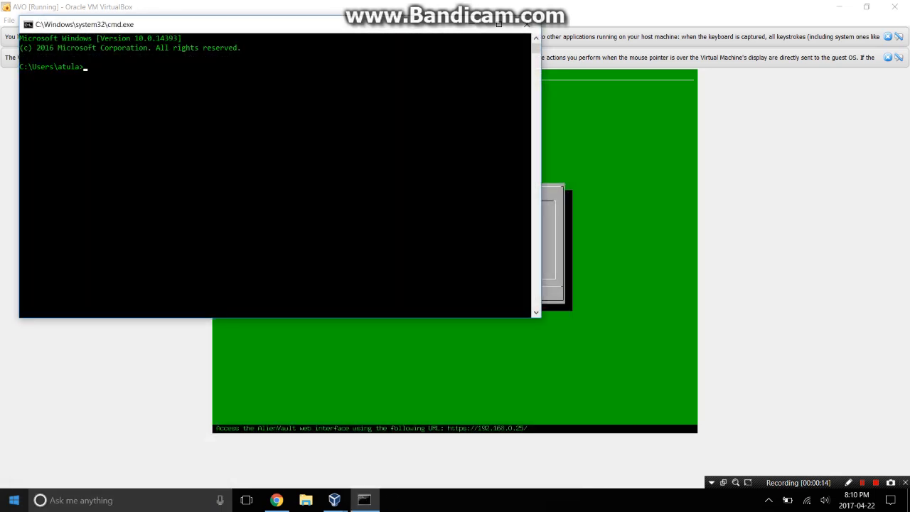
type("ping")
type("192.168.0.25")
key("Return")
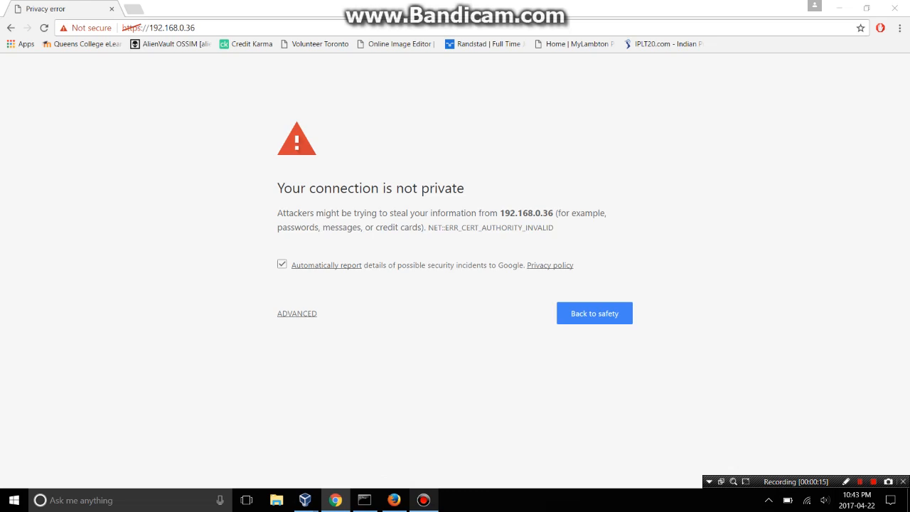
Show the advanced certificate details and proceed to 192.168.0.36 (unsafe).
left_click(297, 313)
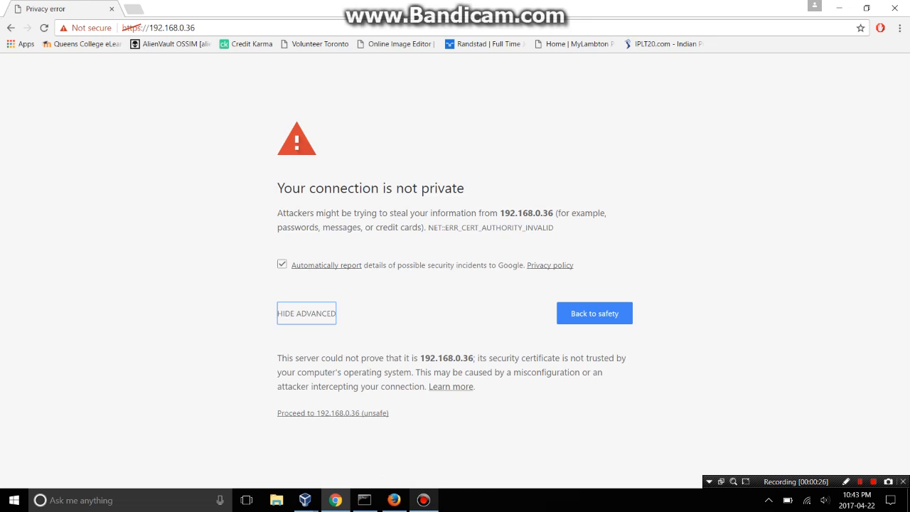
left_click(333, 413)
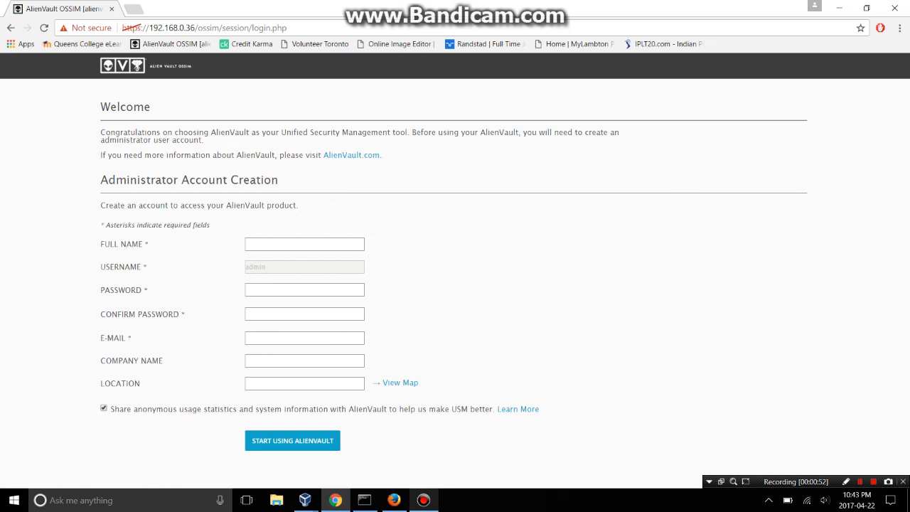
Fill in the administrator's full name, password and e-mail, using saved suggestions.
type("Atu")
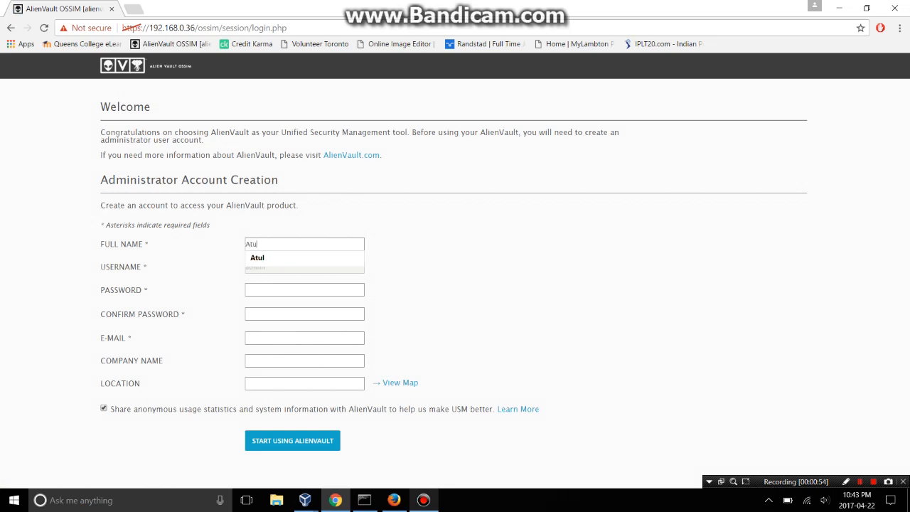
key("Down")
key("Return")
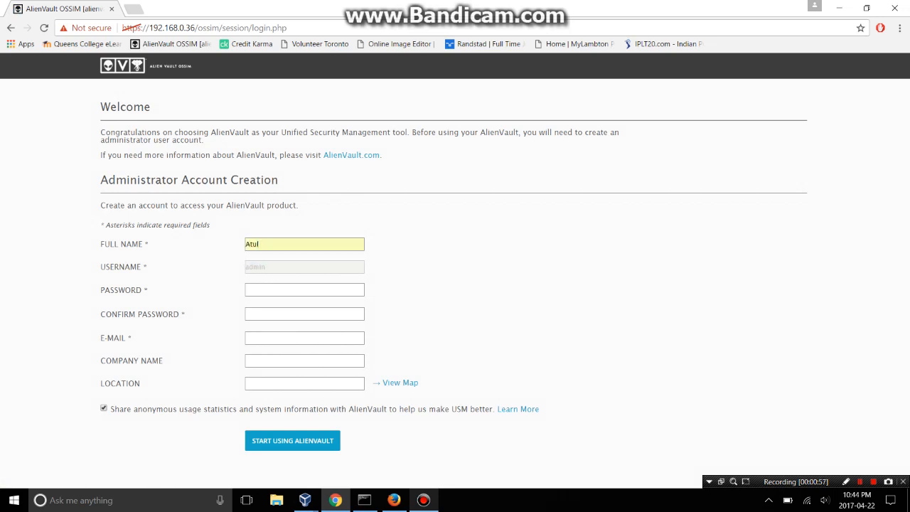
type("••••••")
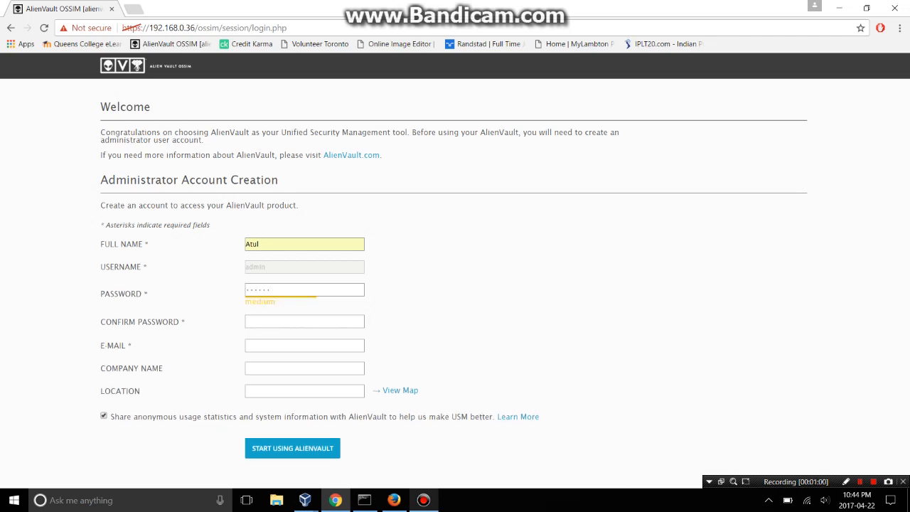
type("••••••••••")
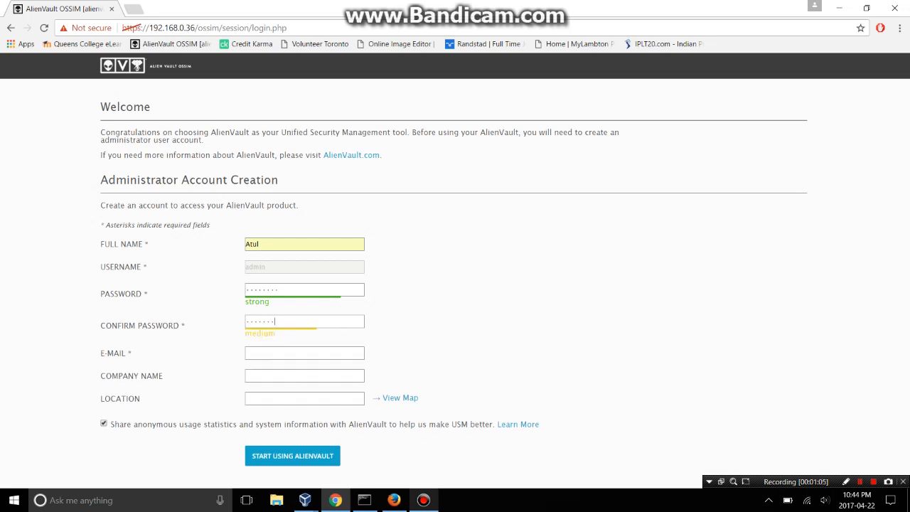
key("Down")
key("Down")
key("Down")
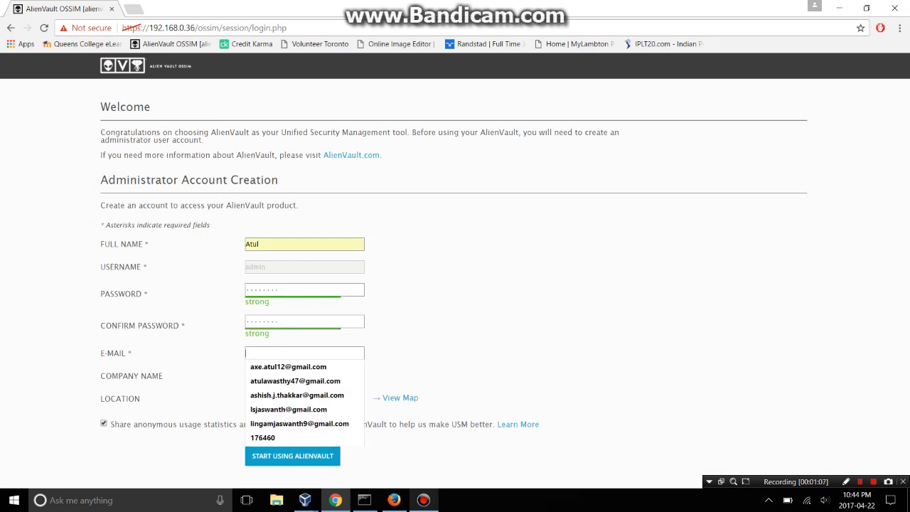
key("Up")
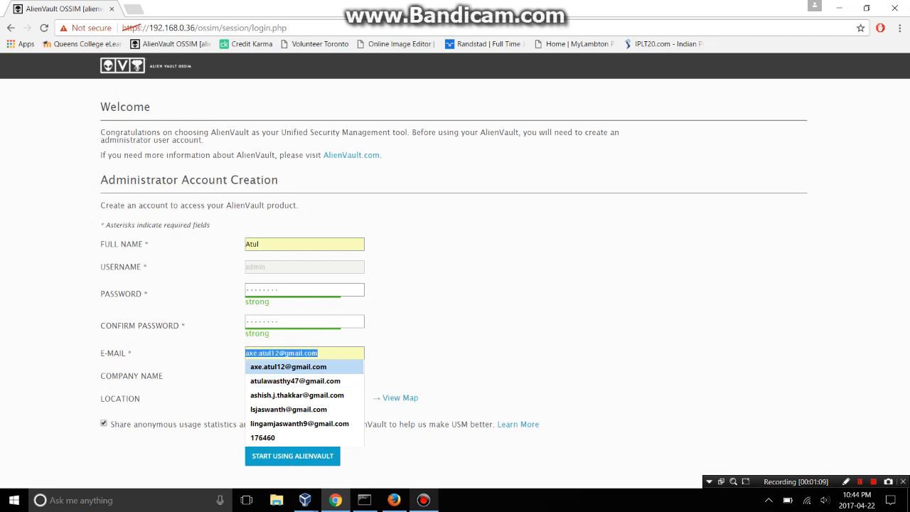
key("Down")
key("Return")
Set company name MC.INC and location Canada, then submit the administrator account.
key("Tab")
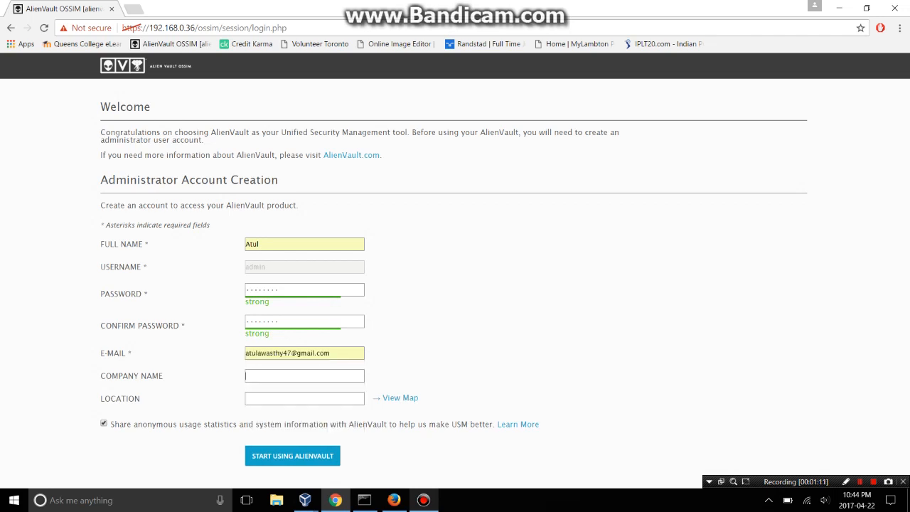
type("At")
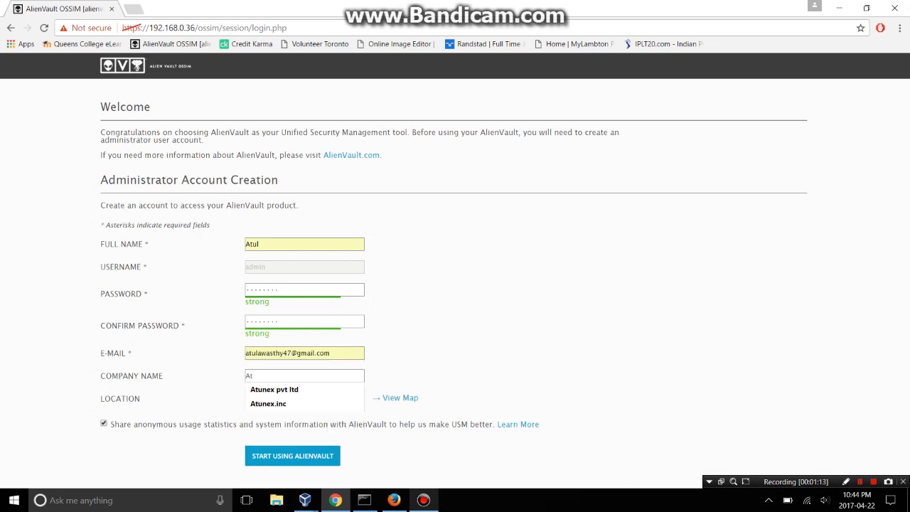
key("Down")
key("Up")
key("BackSpace")
key("BackSpace")
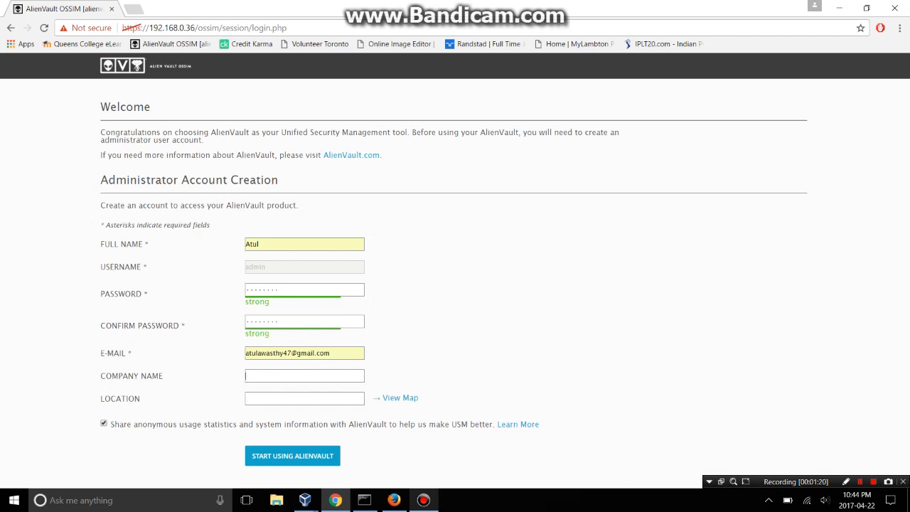
type("MC.NC")
key("BackSpace")
key("BackSpace")
type("INC")
key("Tab")
type("canada")
key("Down")
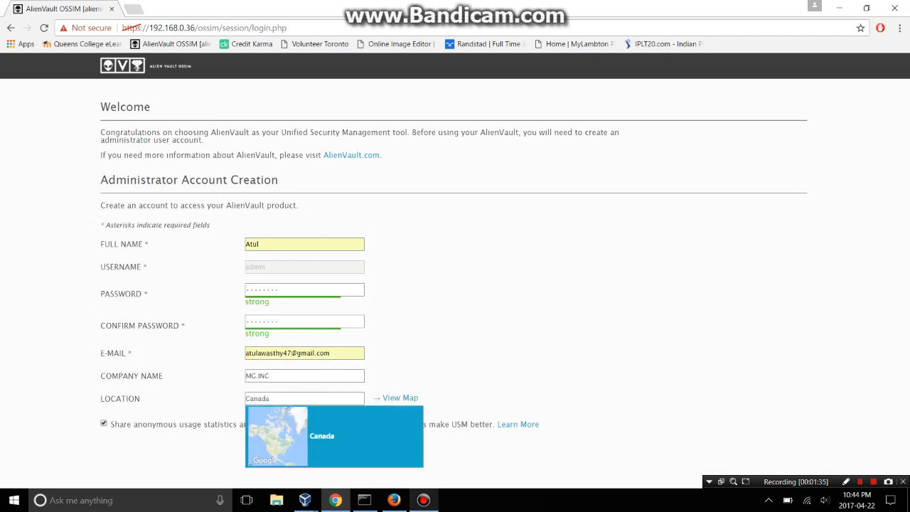
key("Return")
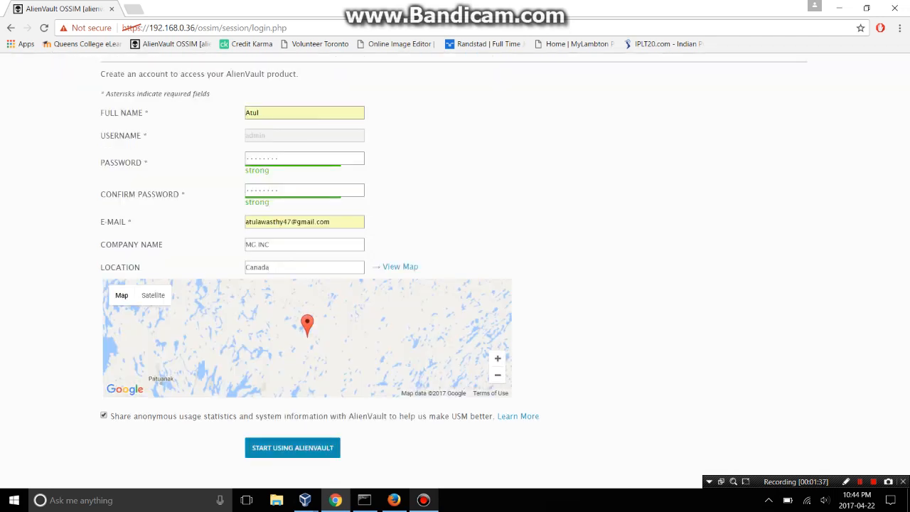
key("Return")
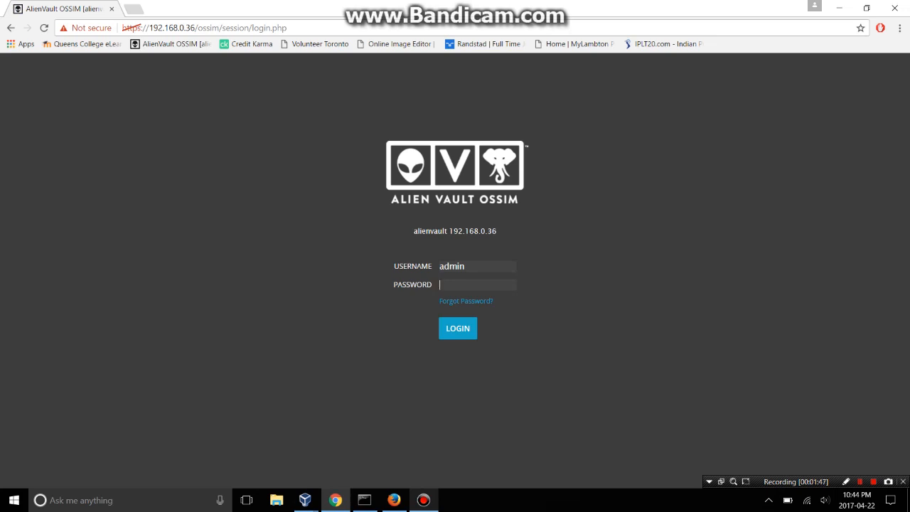
Log in as admin with the account password.
type("aaaaaa")
key("Return")
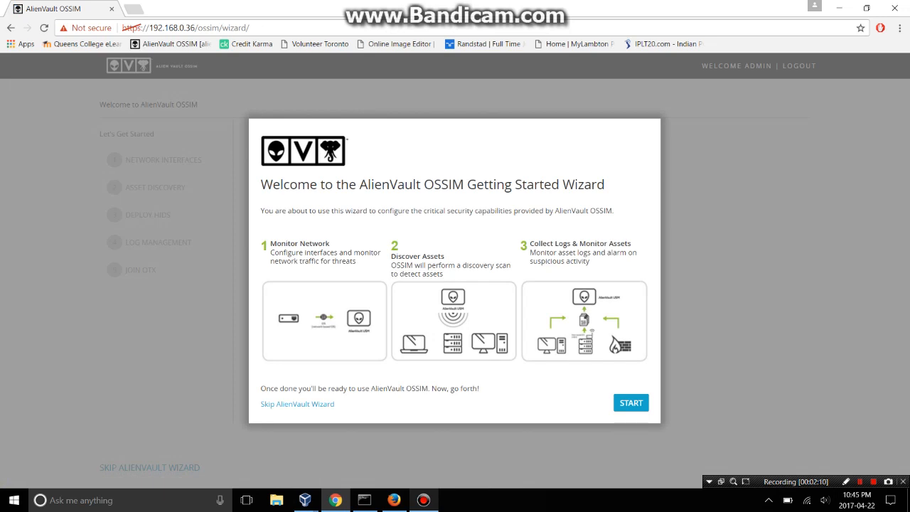
Start the Getting Started Wizard and accept eth0 as Management to reach Asset Discovery.
left_click(630, 403)
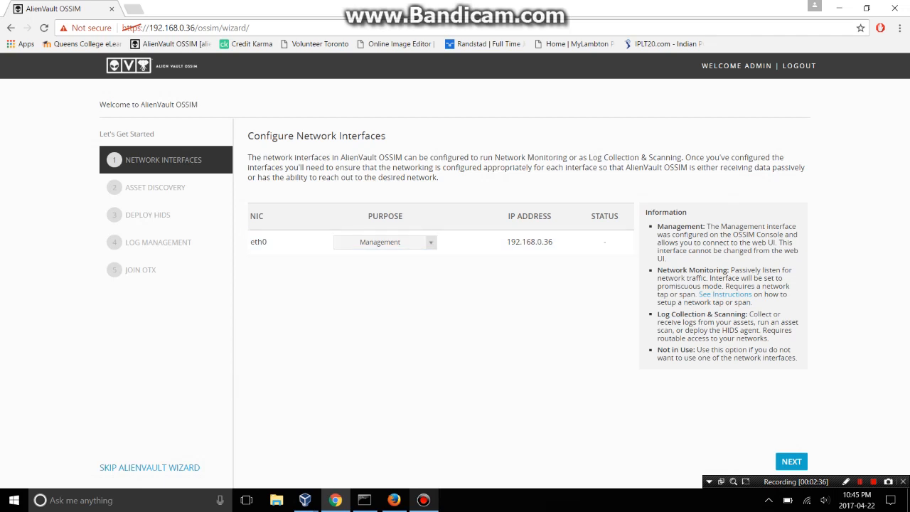
left_click(791, 461)
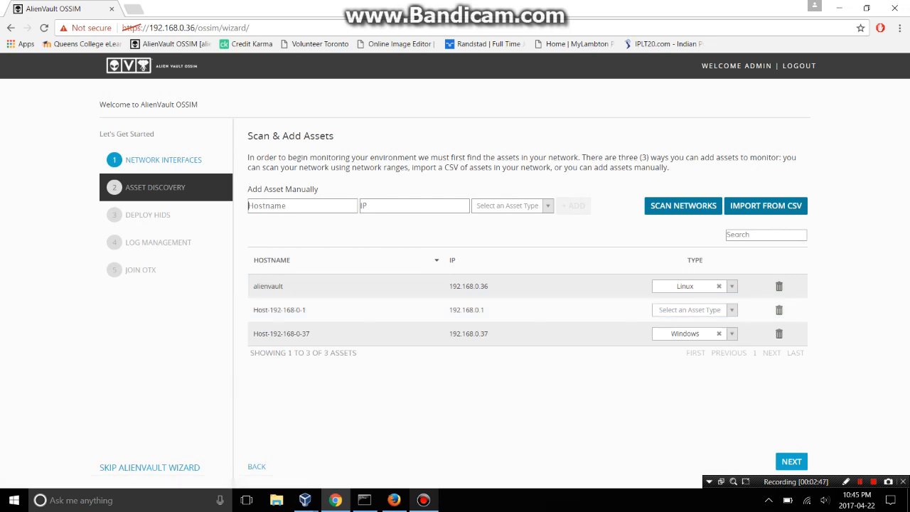
Add a Linux asset named 'home' with IP 192.168.0.25.
type("192.168.0.25")
key("ctrl+a")
key("ctrl+c")
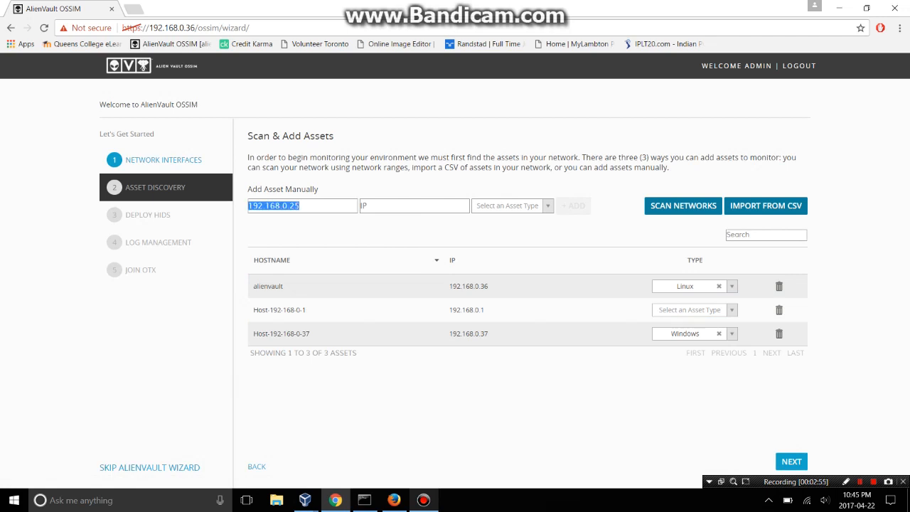
key("BackSpace")
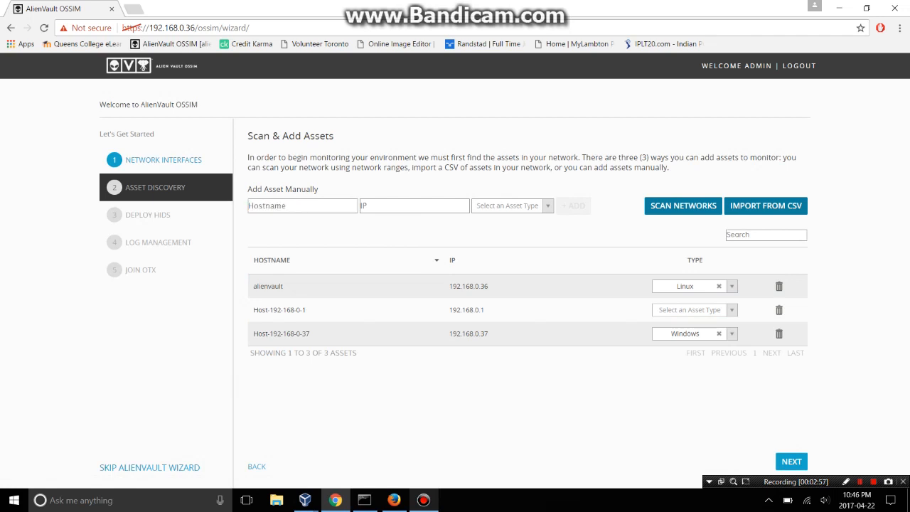
key("ctrl+v")
type("home")
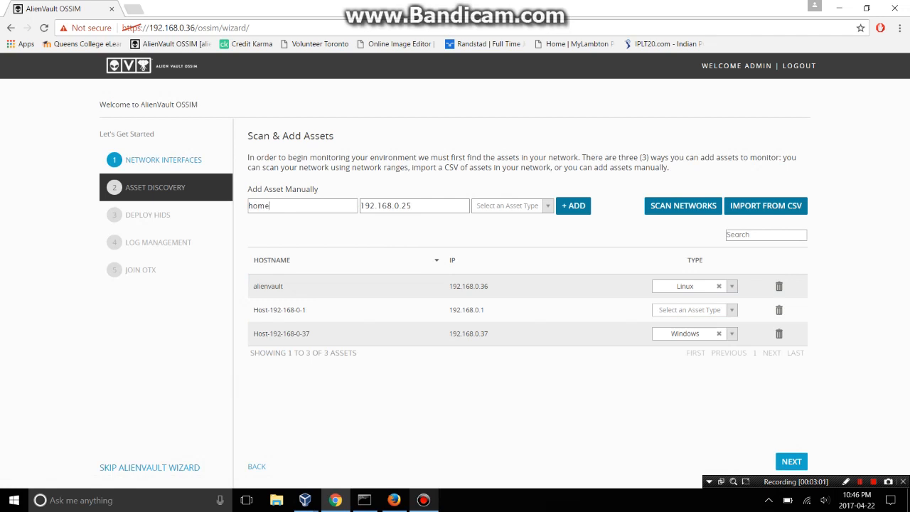
left_click(513, 206)
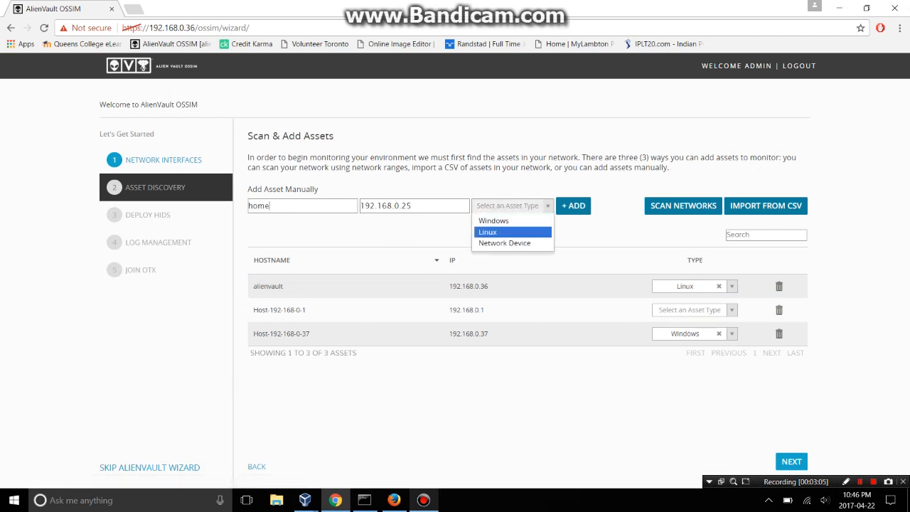
key("Return")
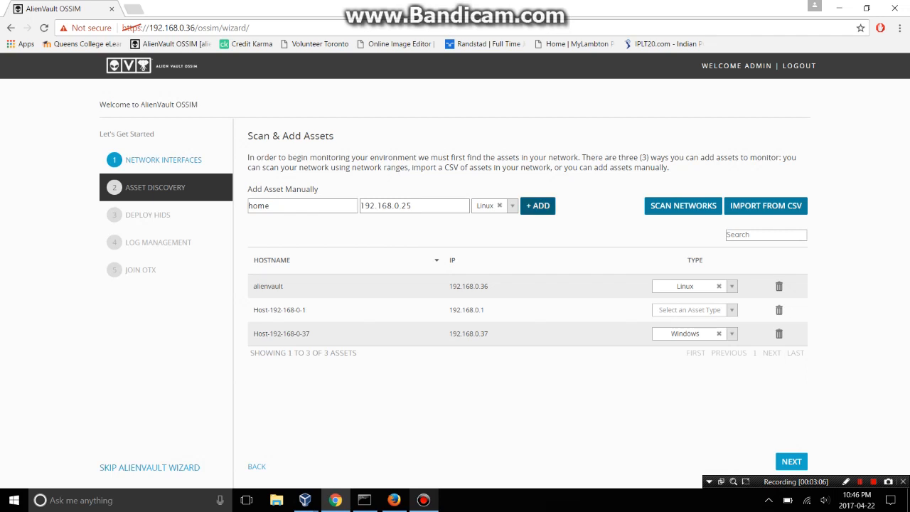
left_click(537, 206)
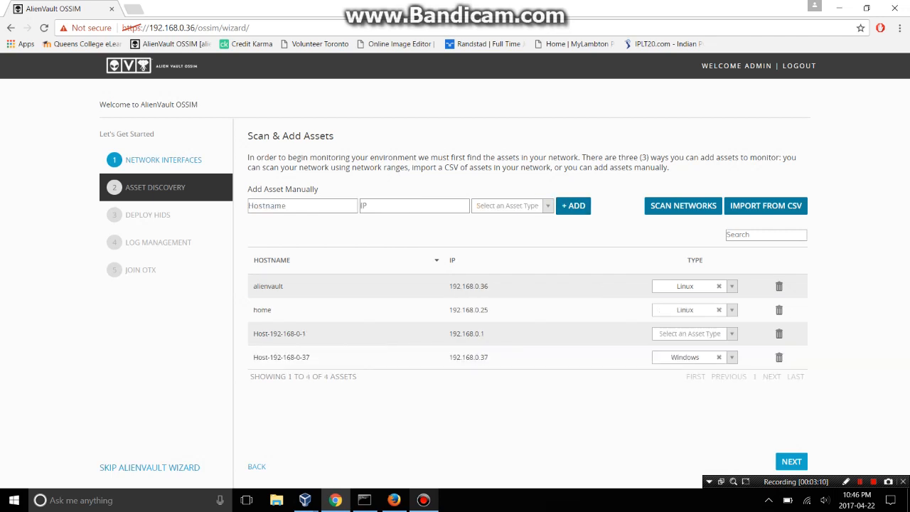
Set Host-192-168-0-1's type to Network Device and proceed to HIDS deployment.
left_click(689, 334)
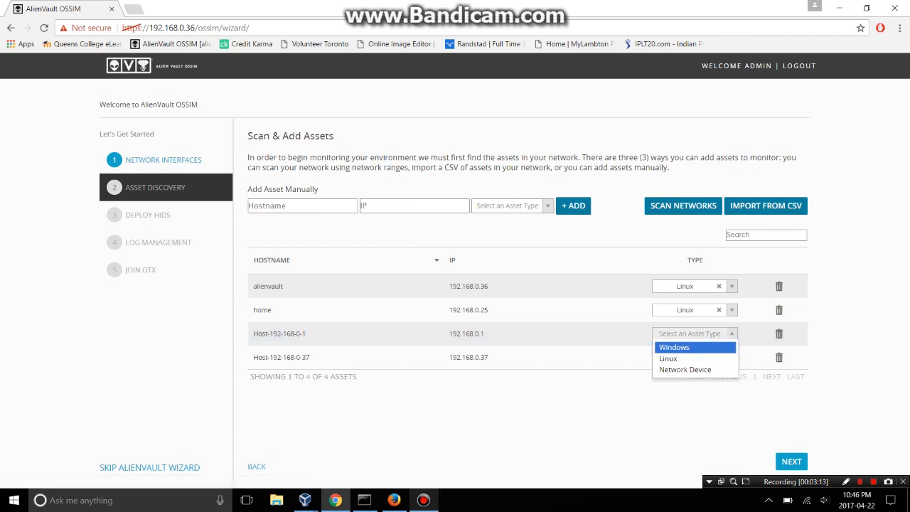
left_click(674, 347)
left_click(690, 333)
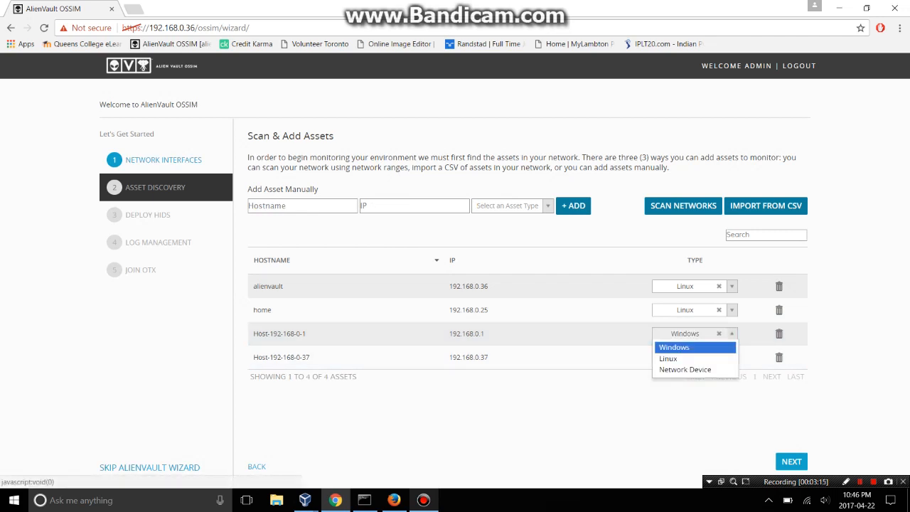
left_click(685, 369)
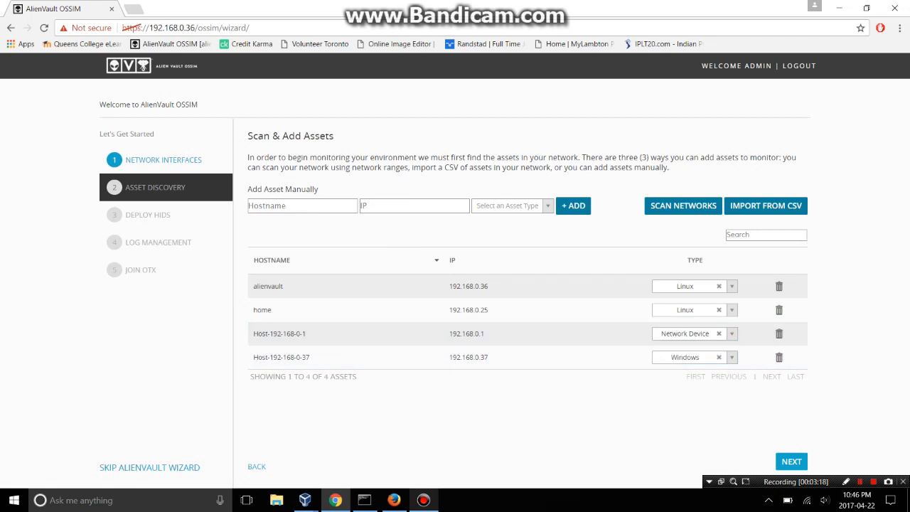
left_click(791, 462)
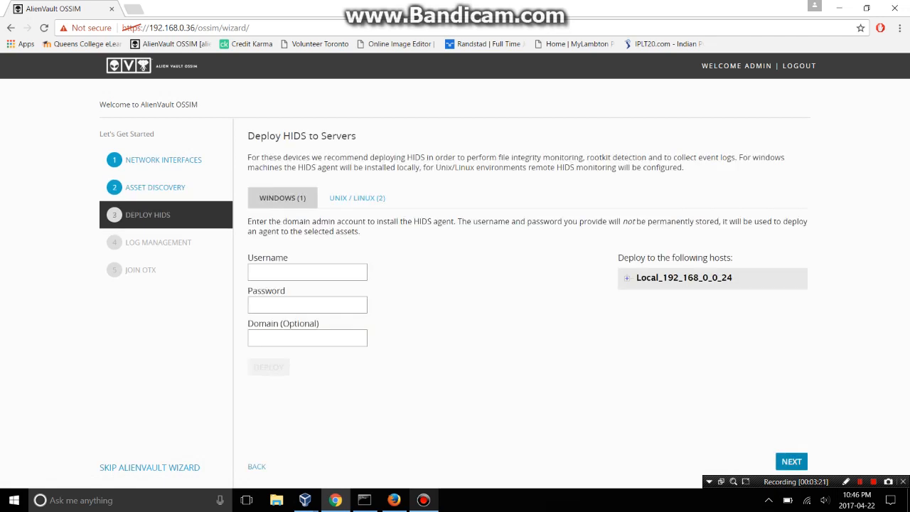
Review the Unix/Linux hosts under Local_192_168_0_0_24, then advance to Log Management.
left_click(357, 197)
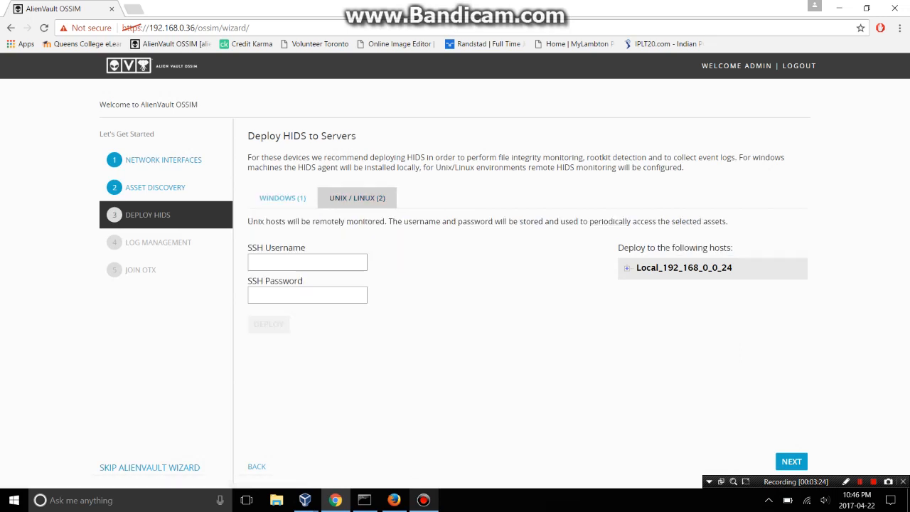
left_click(627, 268)
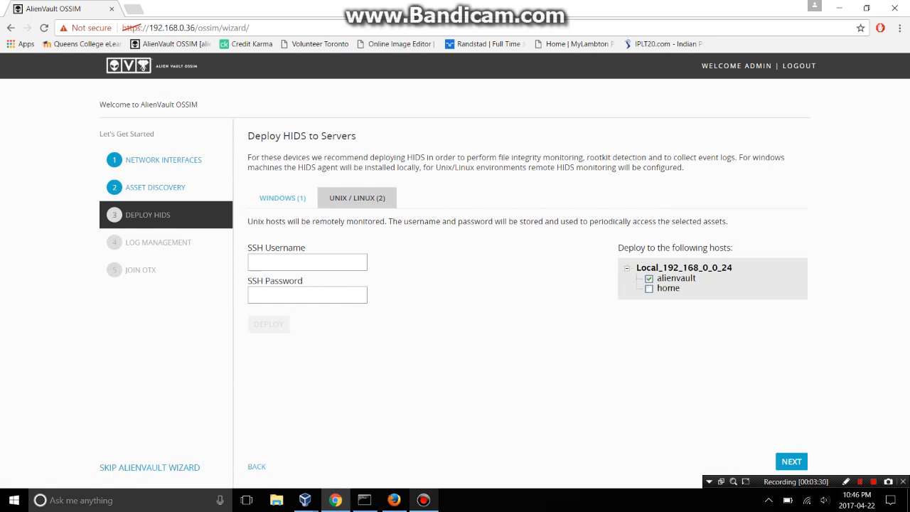
left_click(792, 462)
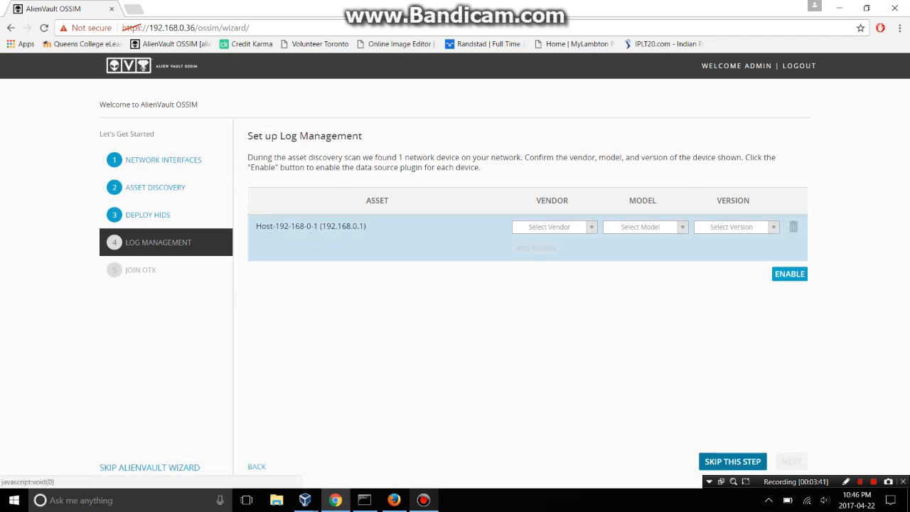
Add an AlienVault Availability-Monitoring plugin, version '-', for Host-192-168-0-1 and enable it.
left_click(549, 227)
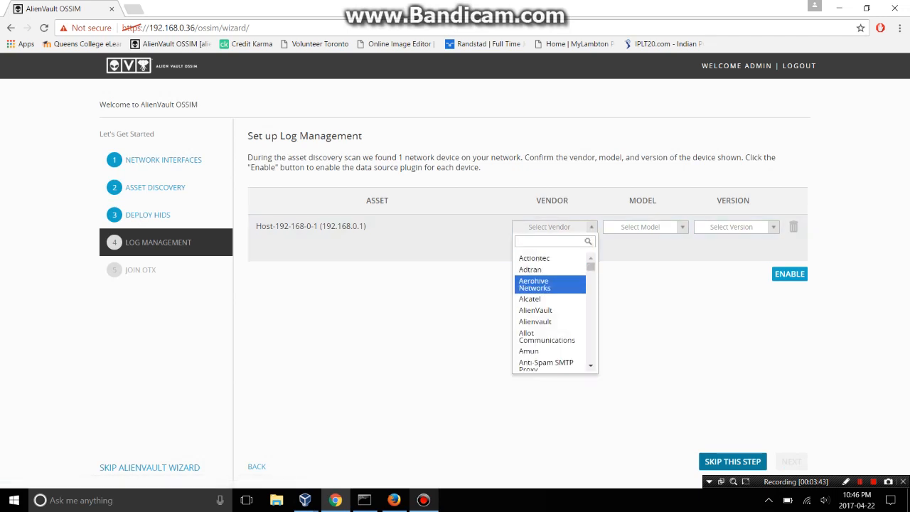
key("Down")
key("Down")
key("Return")
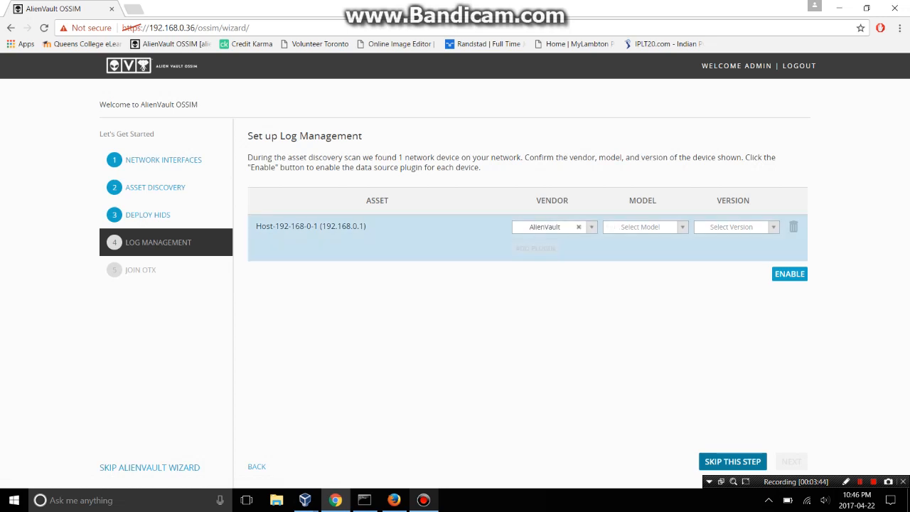
left_click(641, 227)
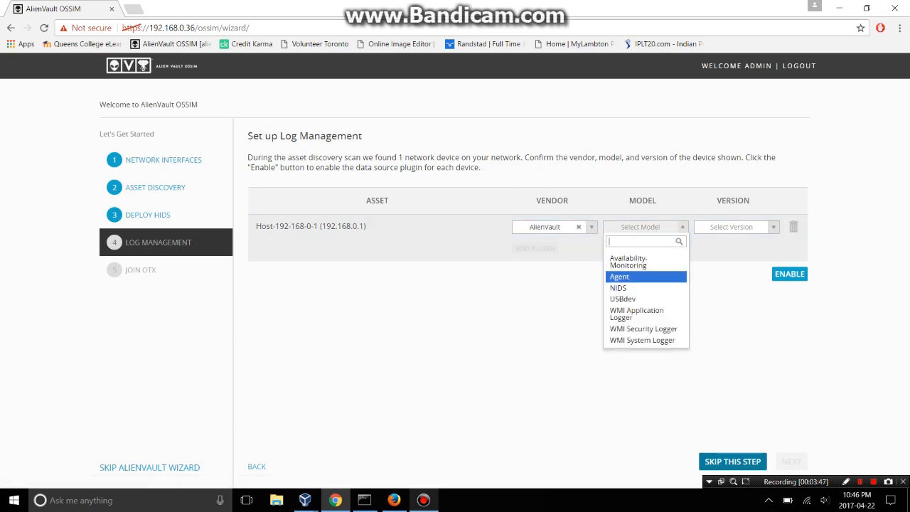
left_click(630, 261)
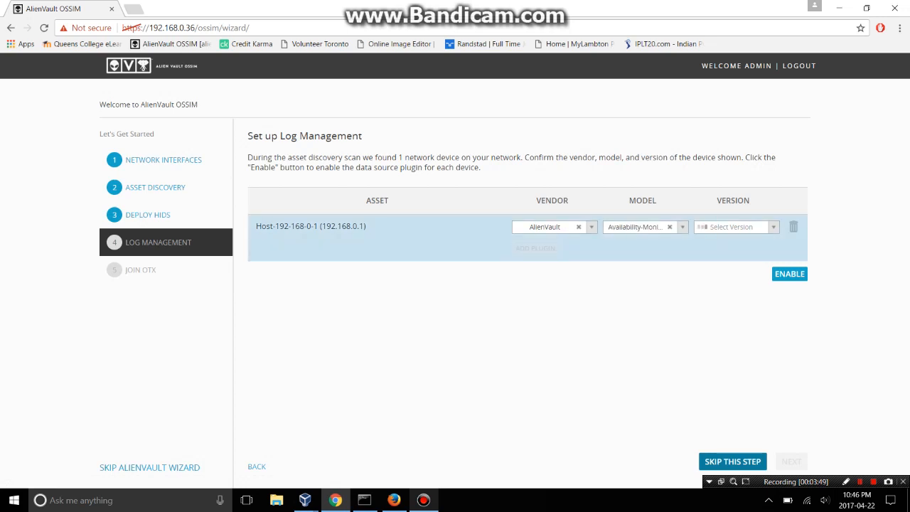
left_click(731, 227)
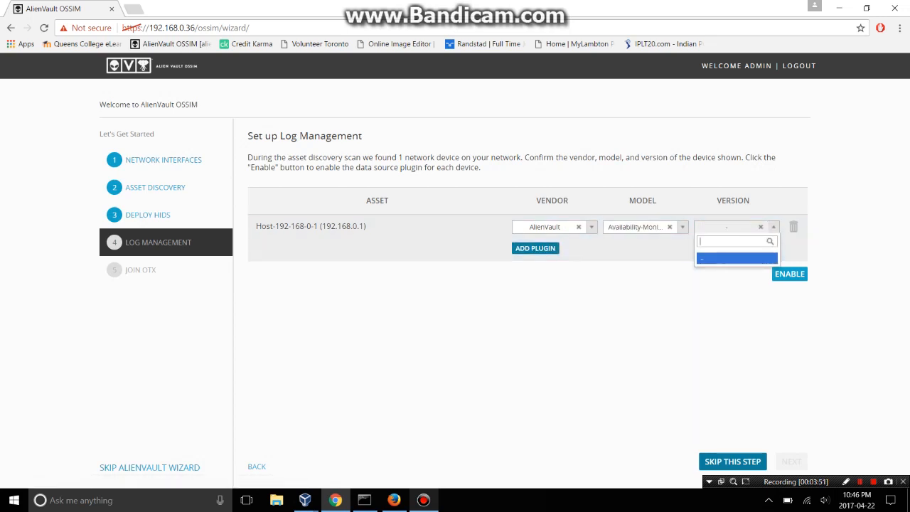
left_click(733, 258)
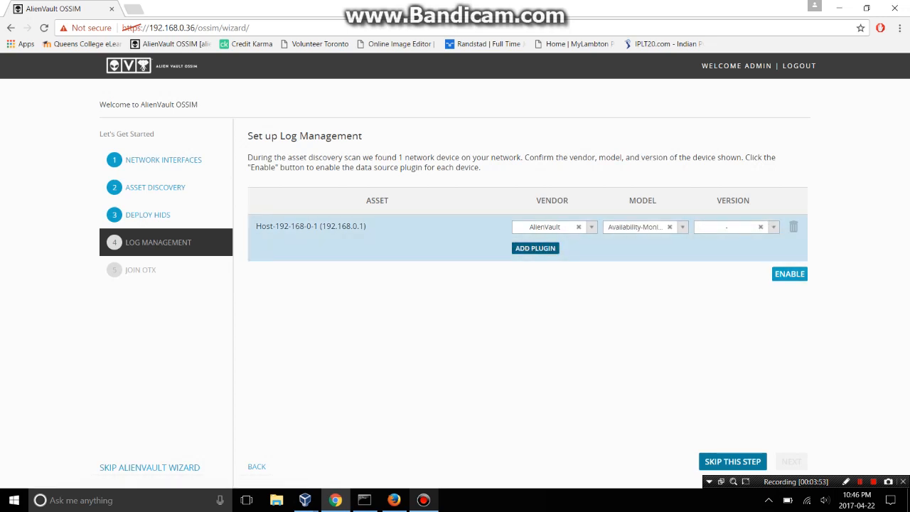
left_click(535, 248)
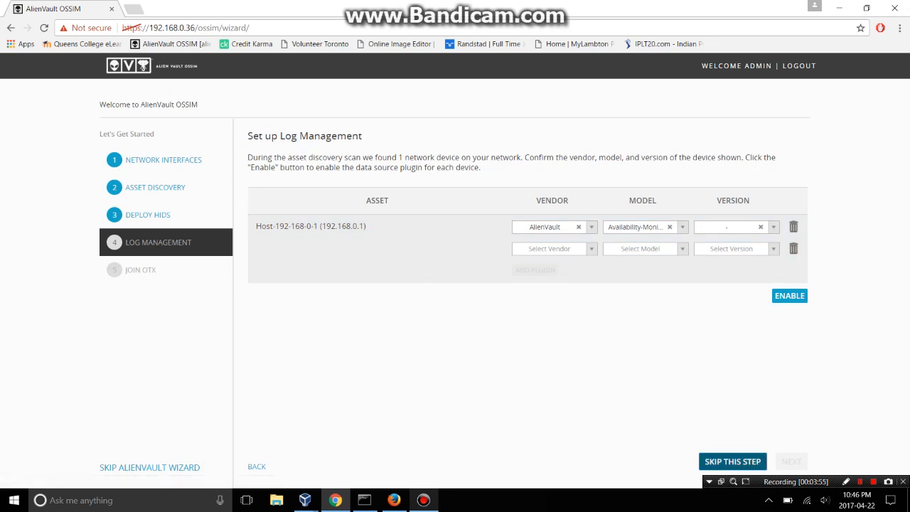
left_click(789, 296)
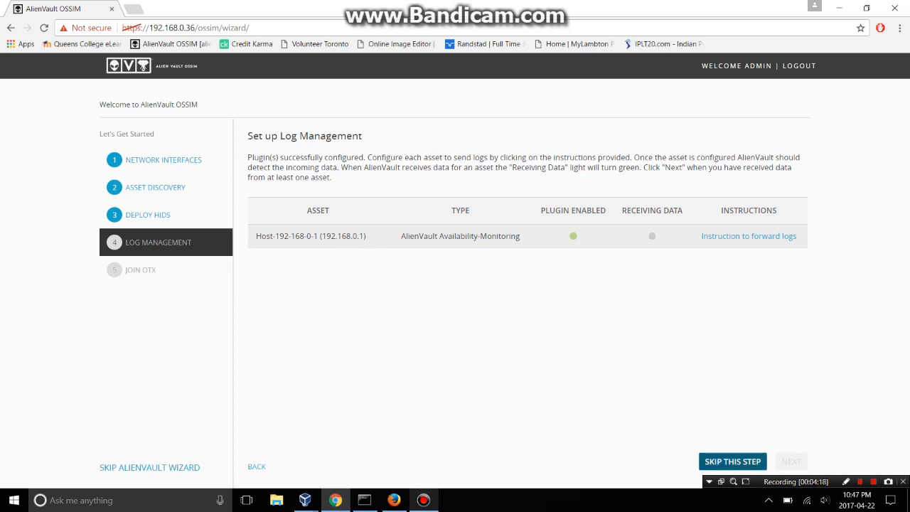
Skip both the Log Management and Join OTX steps to land on the Dashboards Overview.
left_click(732, 462)
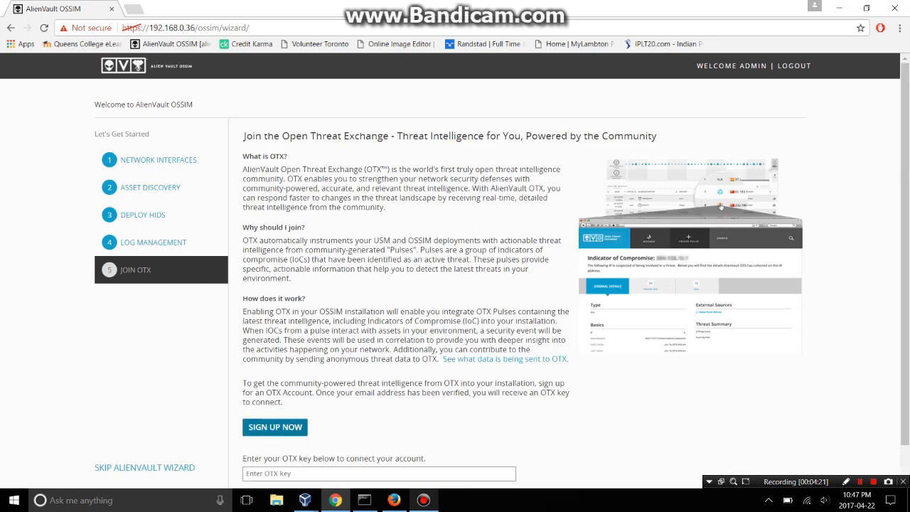
scroll(498, 285, "down", 1)
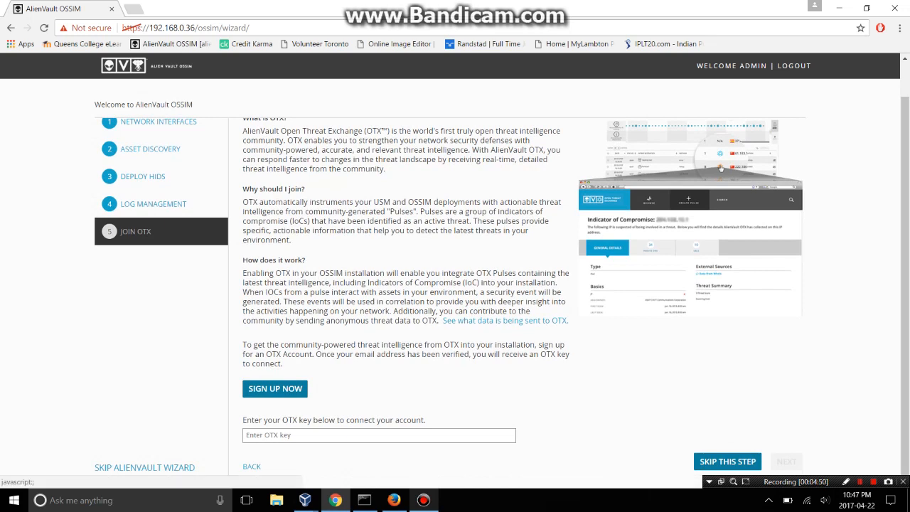
left_click(728, 462)
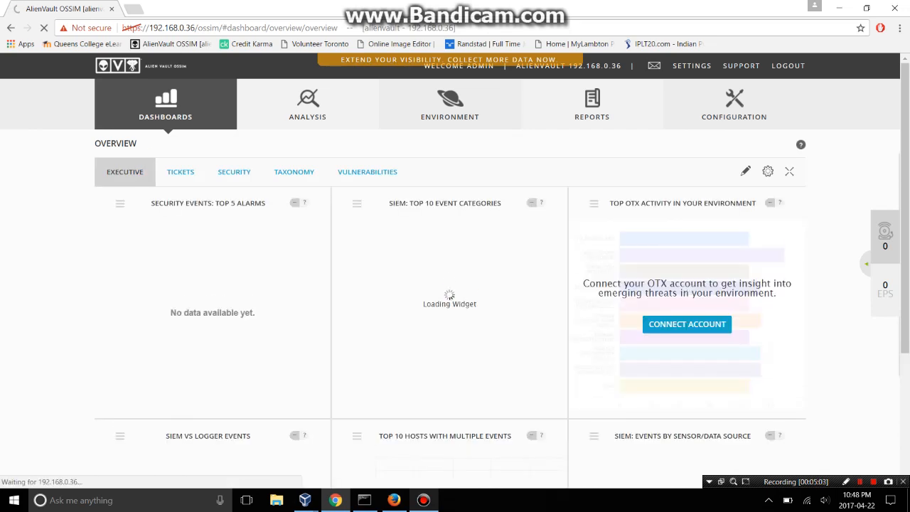
scroll(687, 293, "down", 1)
scroll(213, 370, "down", 2)
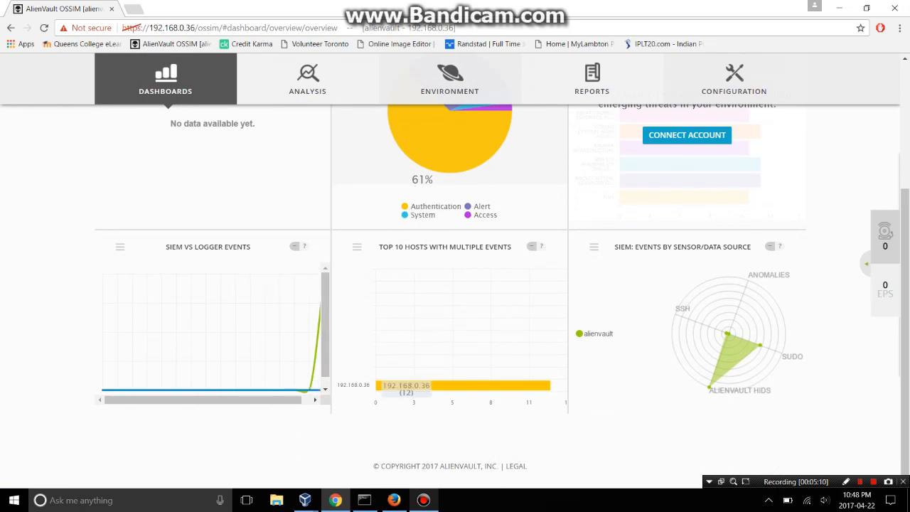
scroll(502, 289, "up", 1)
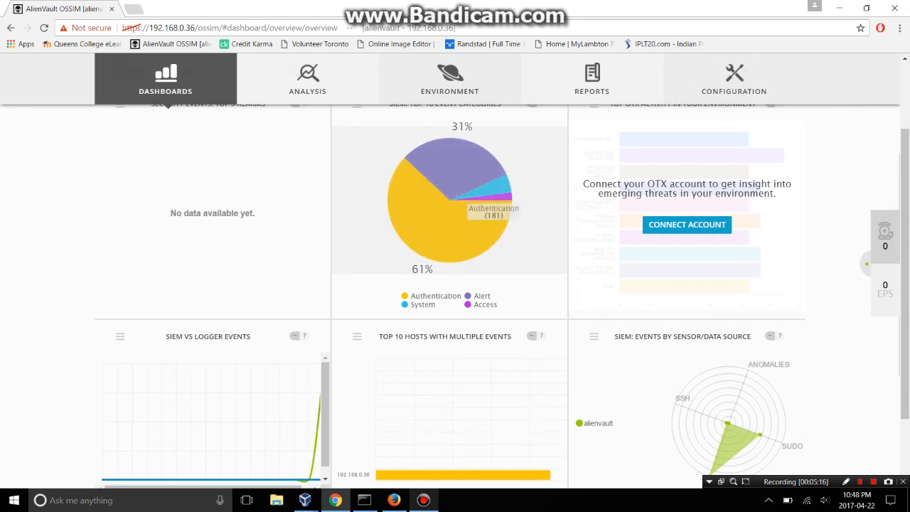
scroll(450, 213, "up", 1)
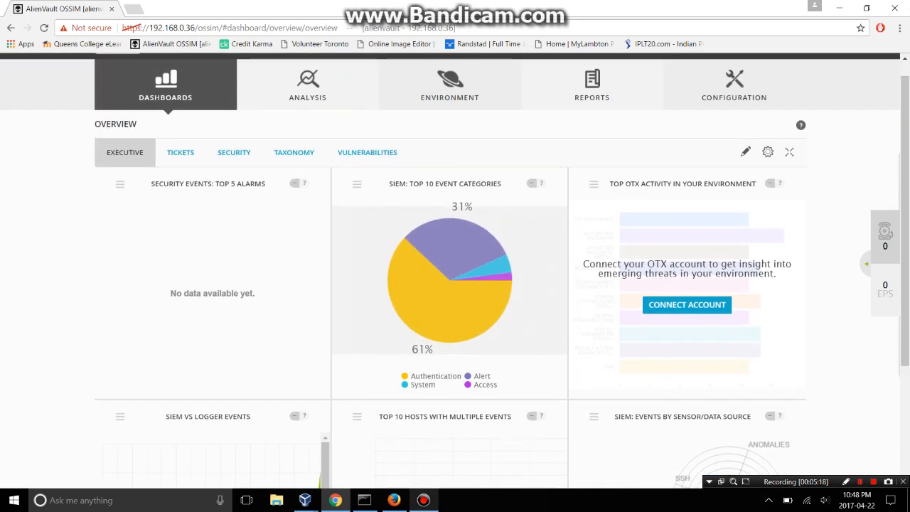
mouse_move(471, 242)
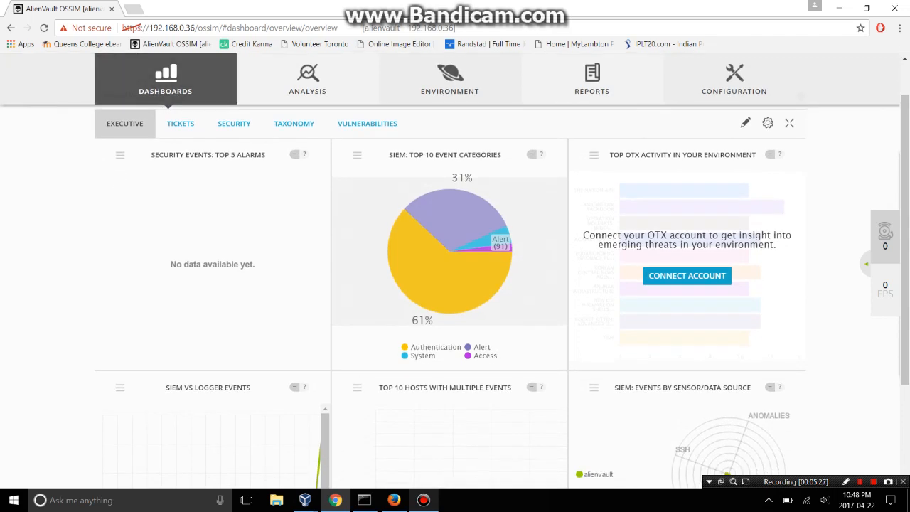
scroll(501, 274, "down", 2)
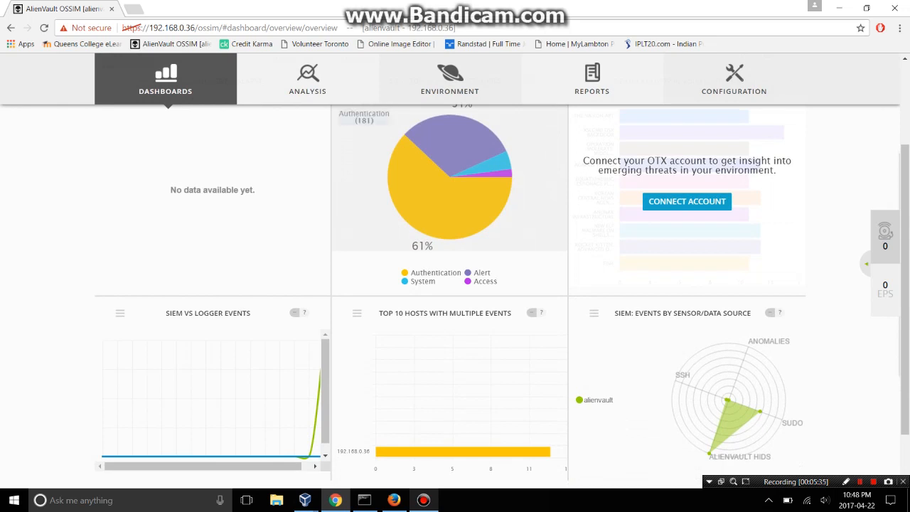
scroll(455, 285, "down", 1)
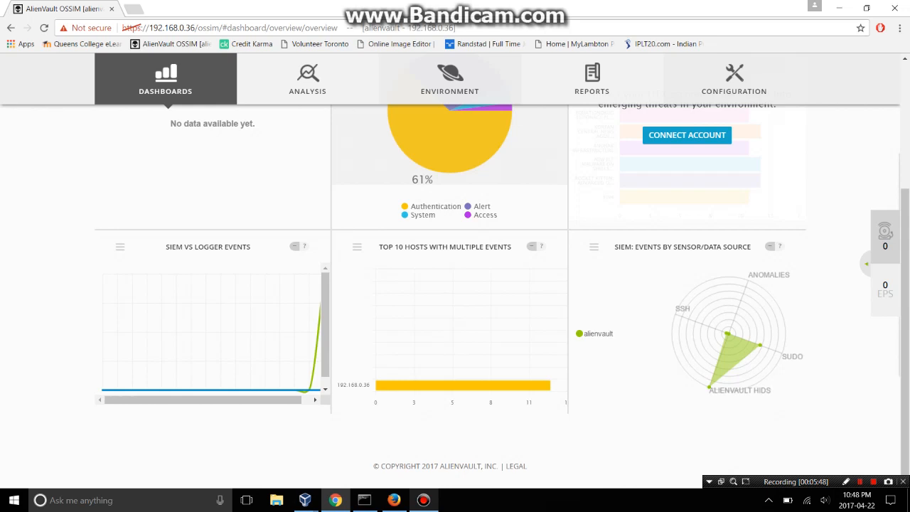
scroll(455, 284, "up", 2)
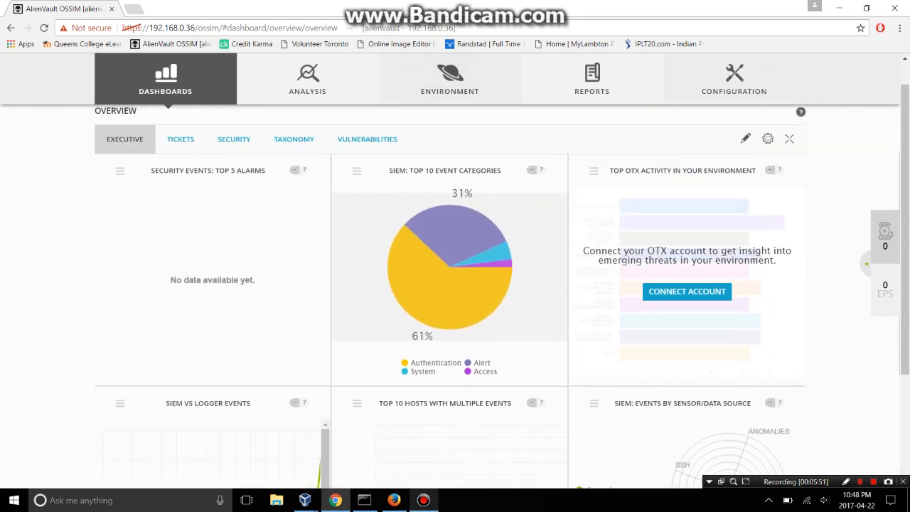
scroll(455, 284, "down", 2)
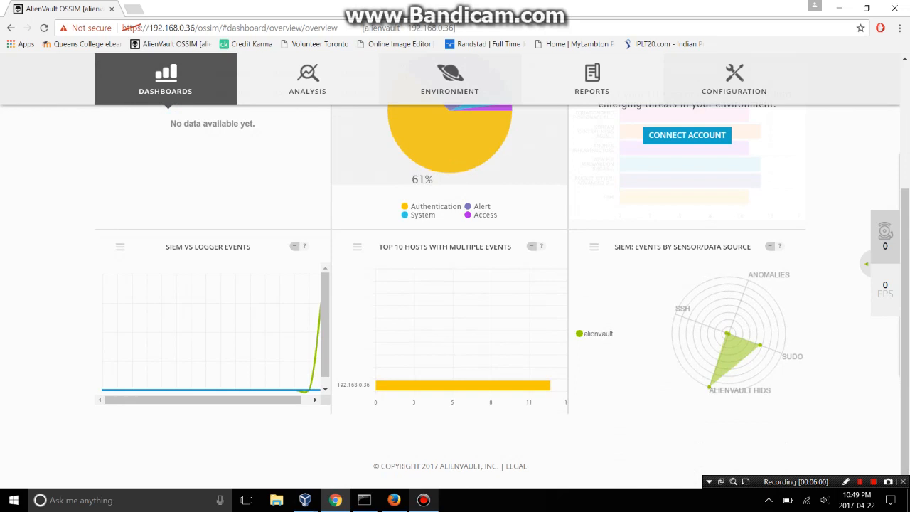
mouse_move(449, 80)
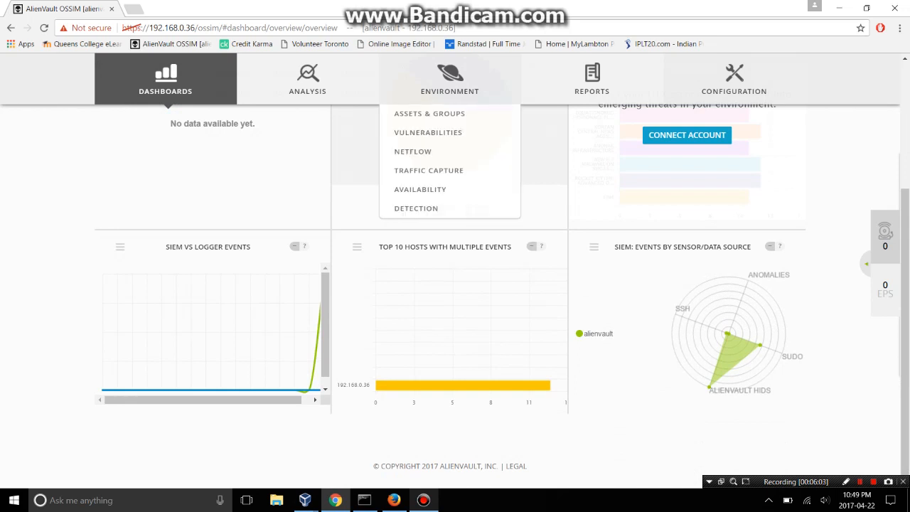
Open Environment > Assets & Groups and view Host-192-168-0-35's details.
left_click(429, 113)
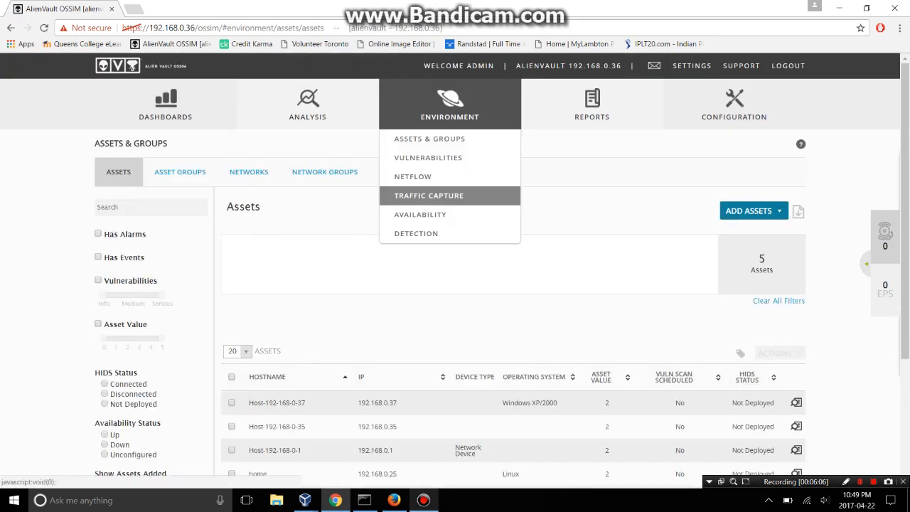
scroll(427, 264, "down", 2)
scroll(456, 285, "down", 1)
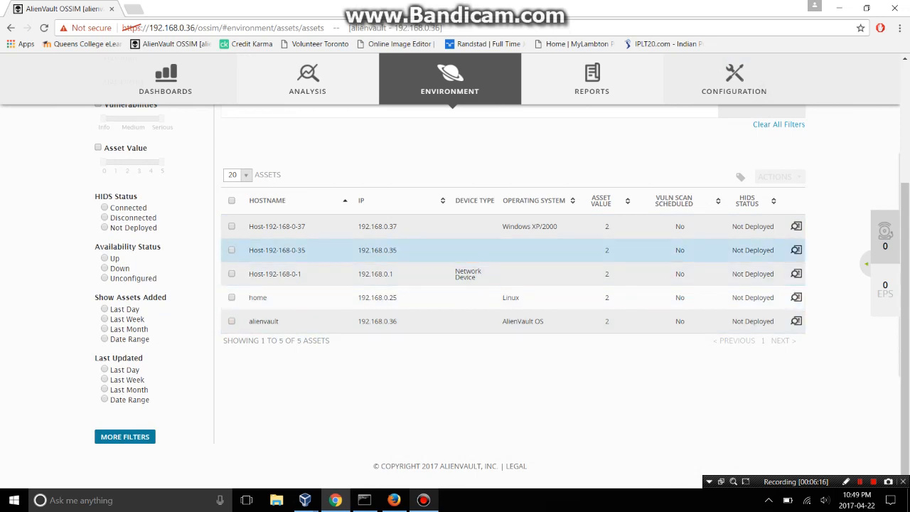
left_click(277, 250)
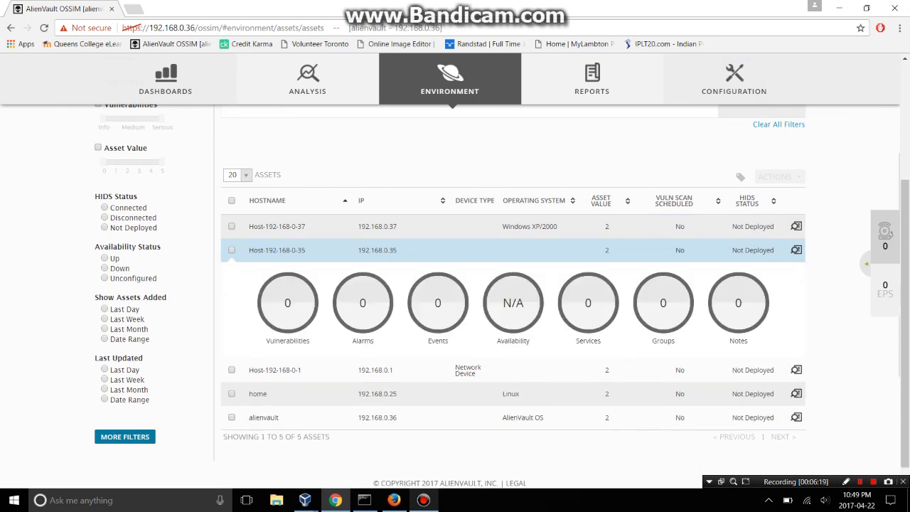
left_click(278, 250)
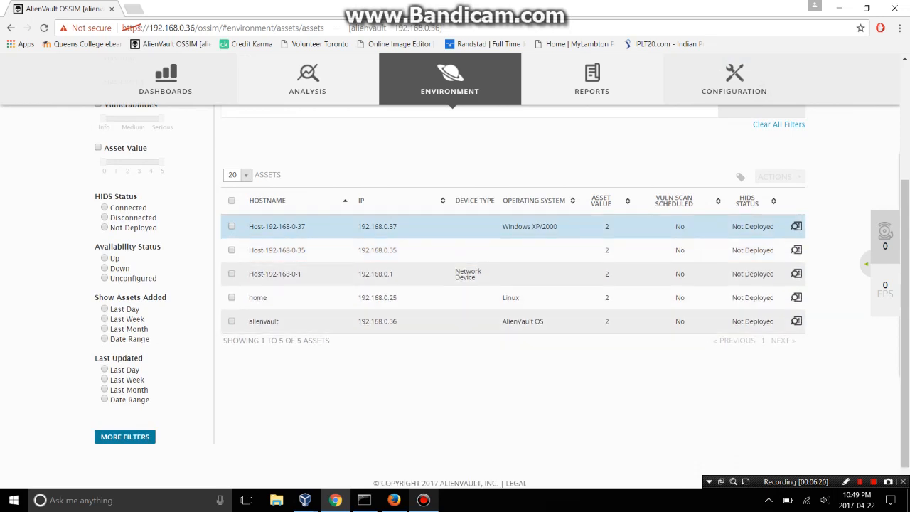
left_click(277, 250)
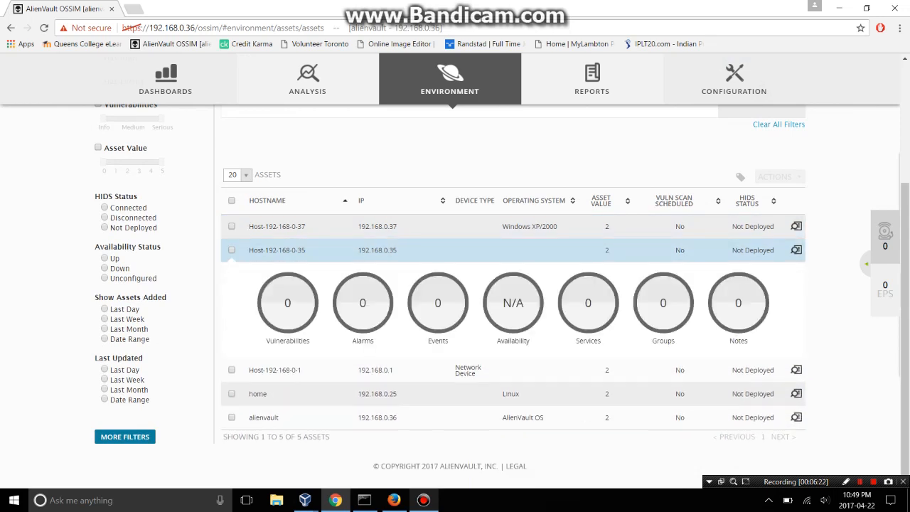
Tick Host-192-168-0-35 and open its Edit Assets dialog via Actions > Edit.
left_click(232, 250)
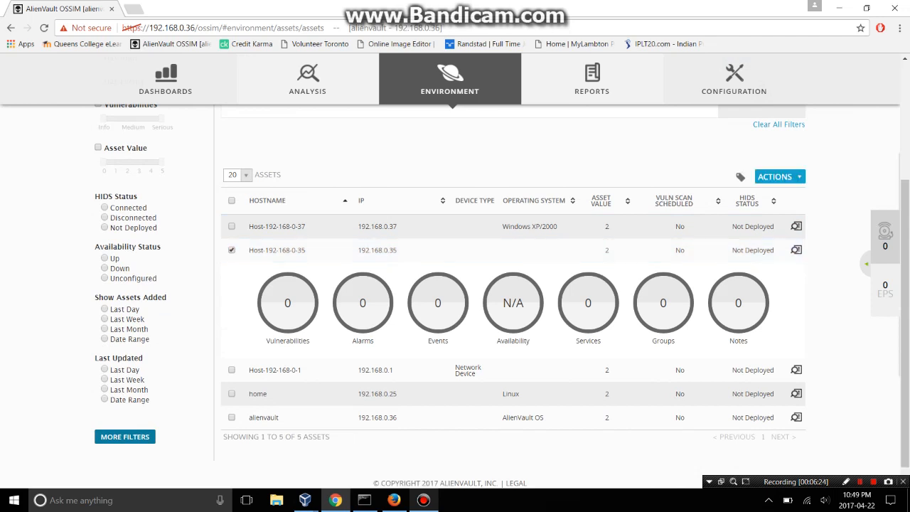
left_click(779, 176)
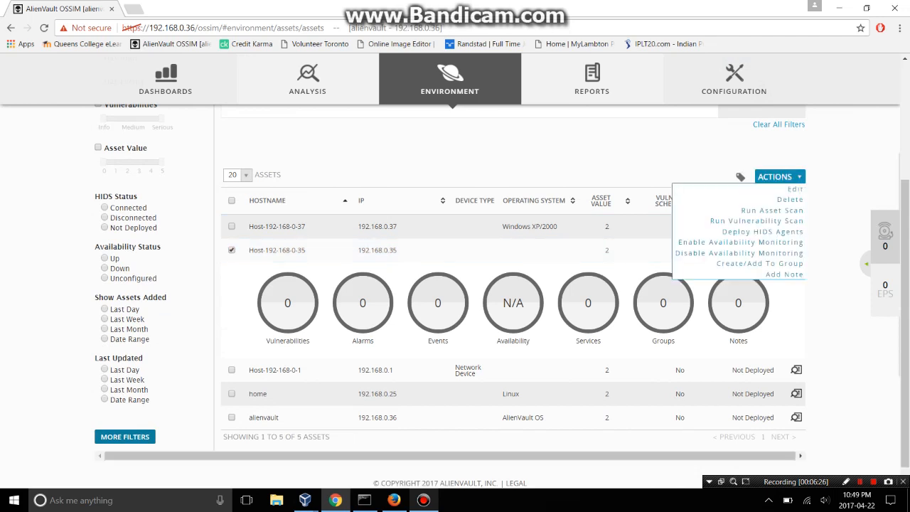
left_click(795, 189)
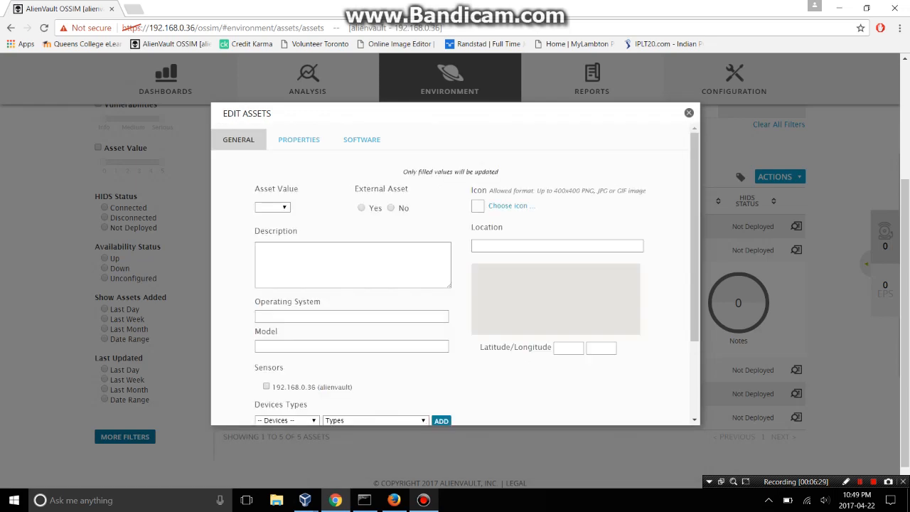
Browse the Devices dropdown without choosing, then close the Edit Assets dialog unsaved.
scroll(455, 299, "down", 3)
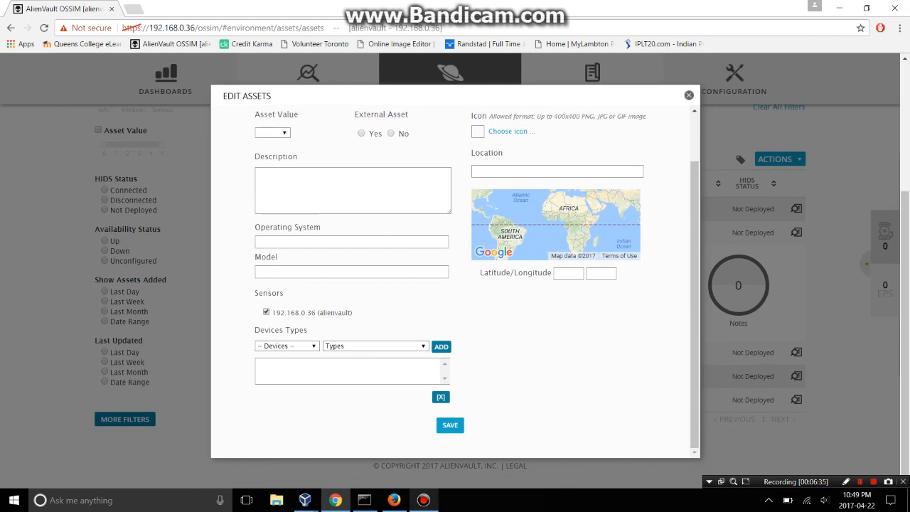
left_click(287, 347)
left_click(287, 347)
left_click(287, 347)
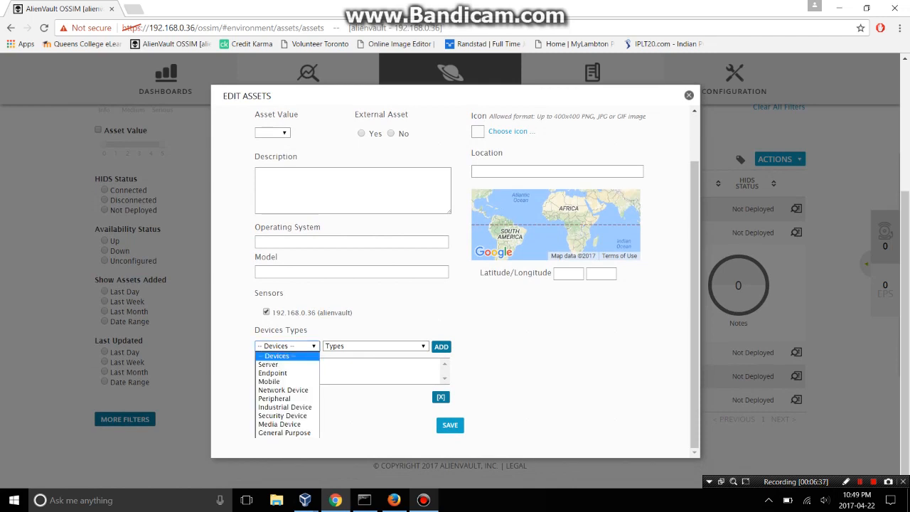
left_click(287, 347)
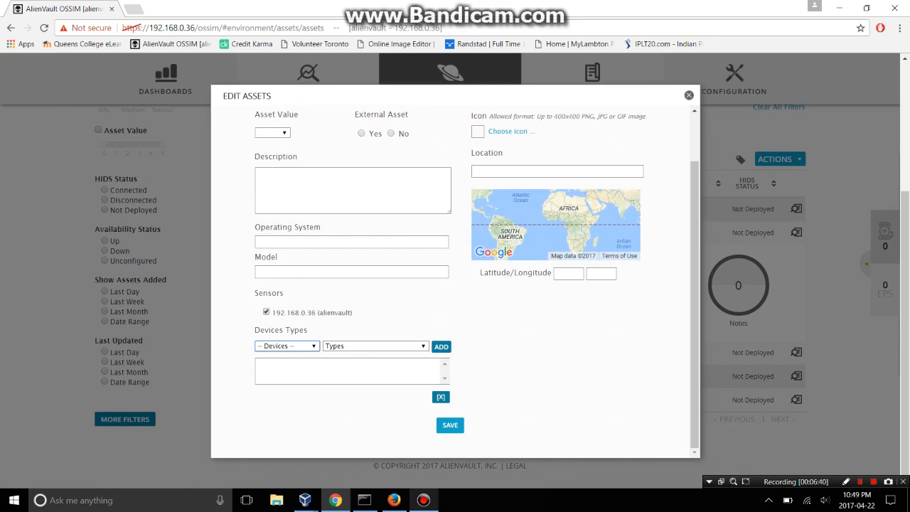
left_click(688, 94)
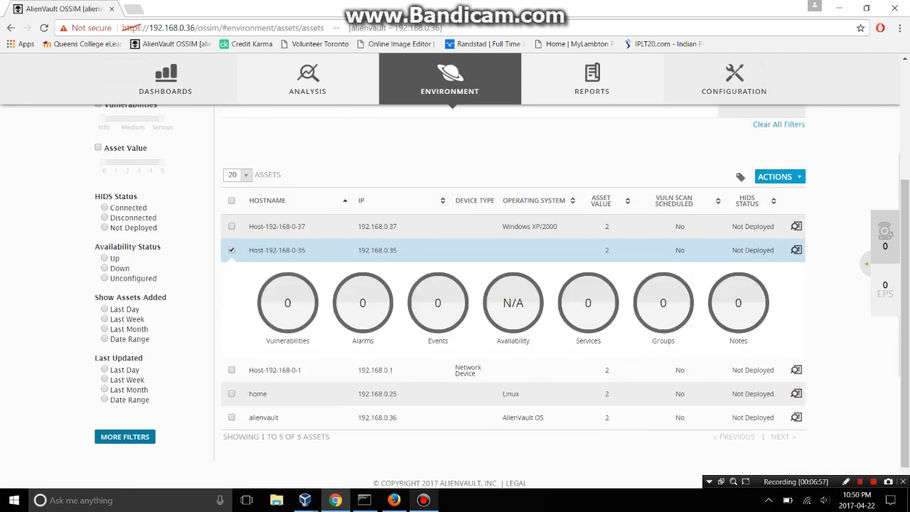
Reopen the Edit Assets dialog for the checked Host-192-168-0-35.
left_click(512, 251)
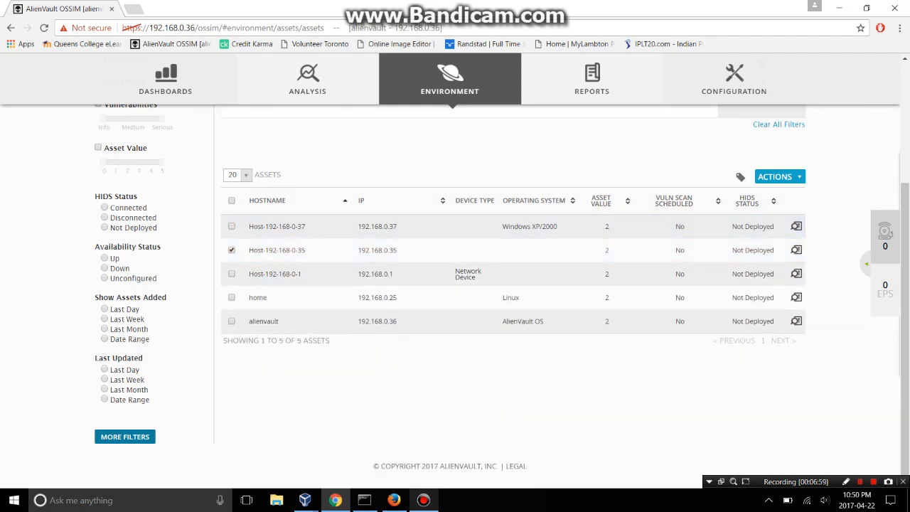
left_click(781, 177)
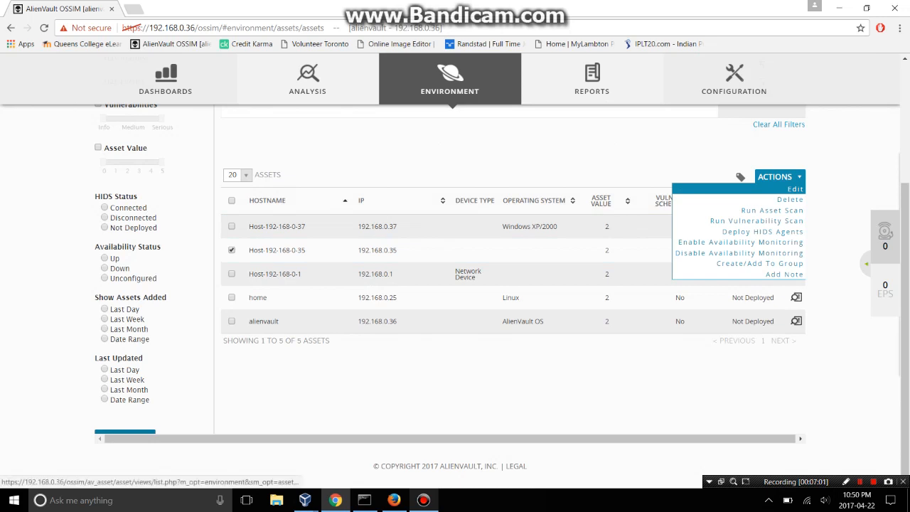
left_click(775, 189)
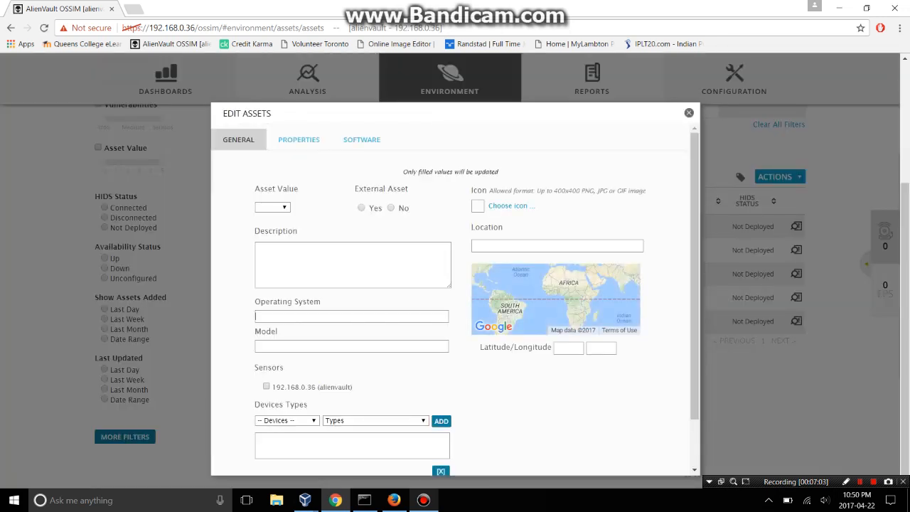
Set the Operating System to Microsoft Windows 10 64-bit and save.
type("win")
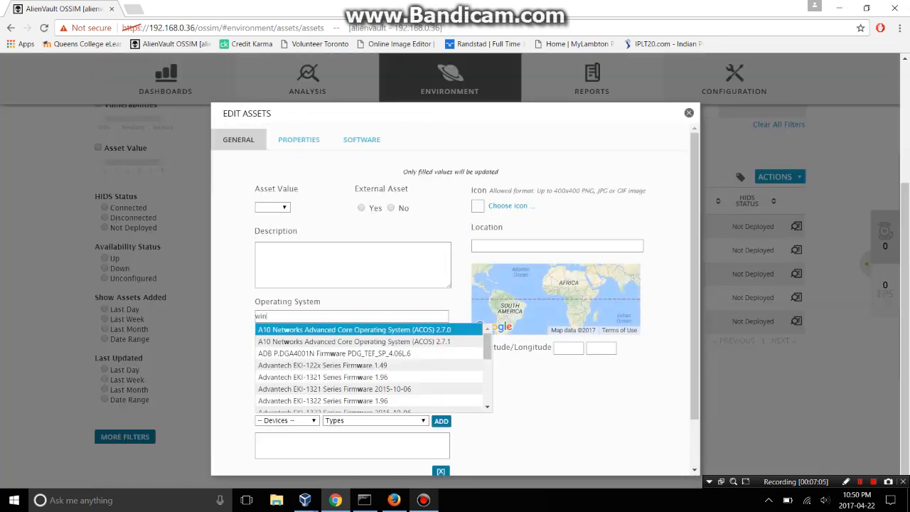
type("dows")
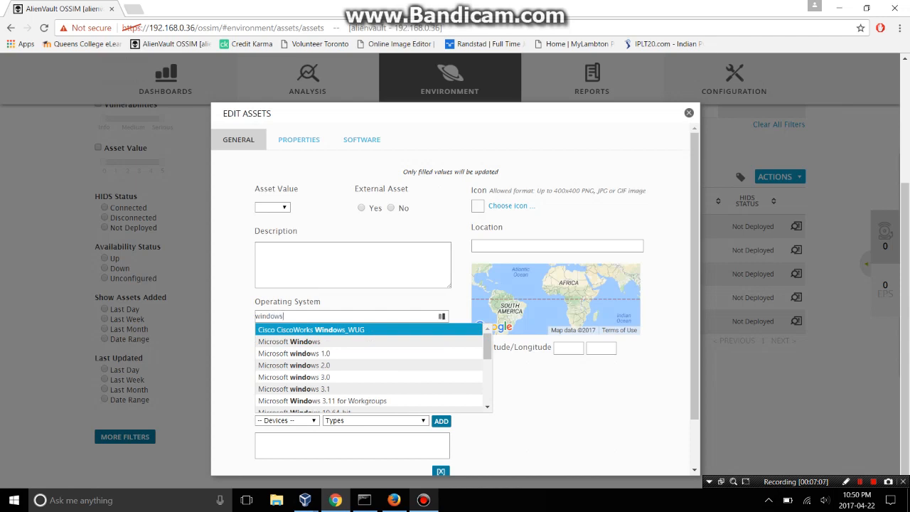
type(" 1")
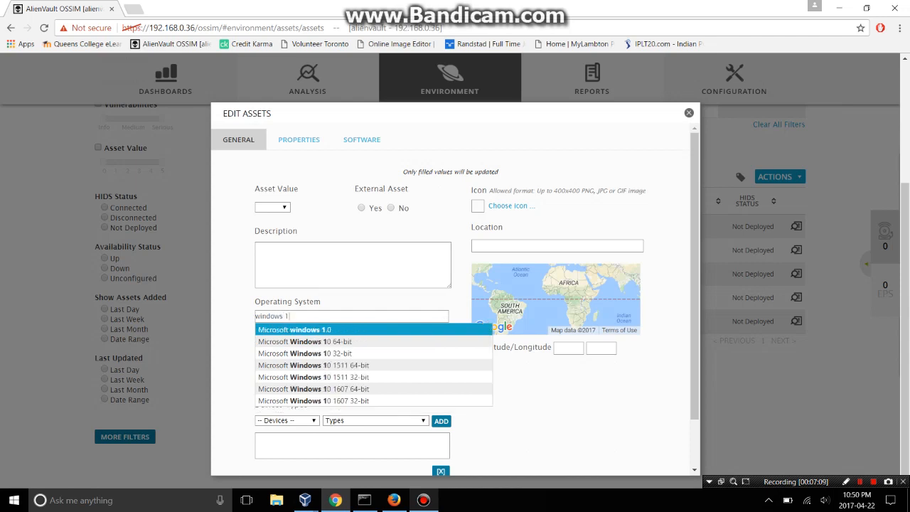
type("0")
key("Down")
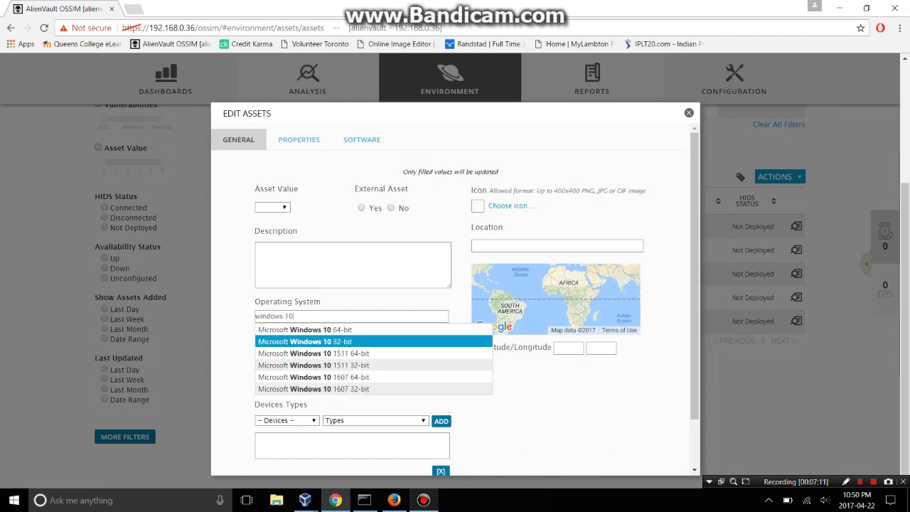
key("Up")
key("Return")
scroll(455, 298, "down", 1)
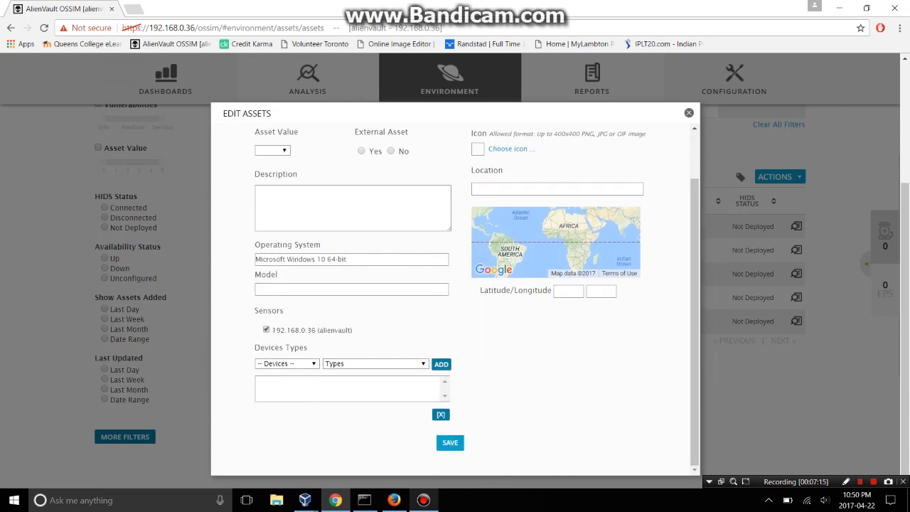
left_click(288, 364)
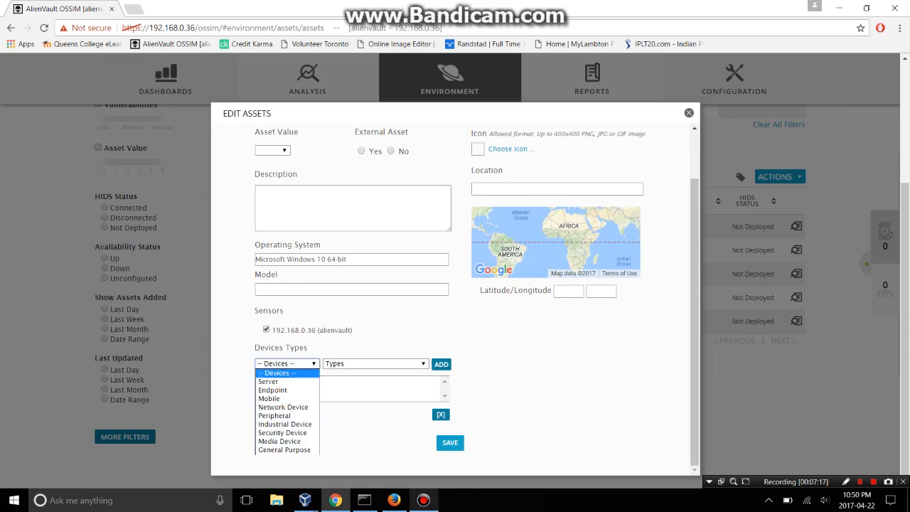
left_click(287, 364)
left_click(450, 443)
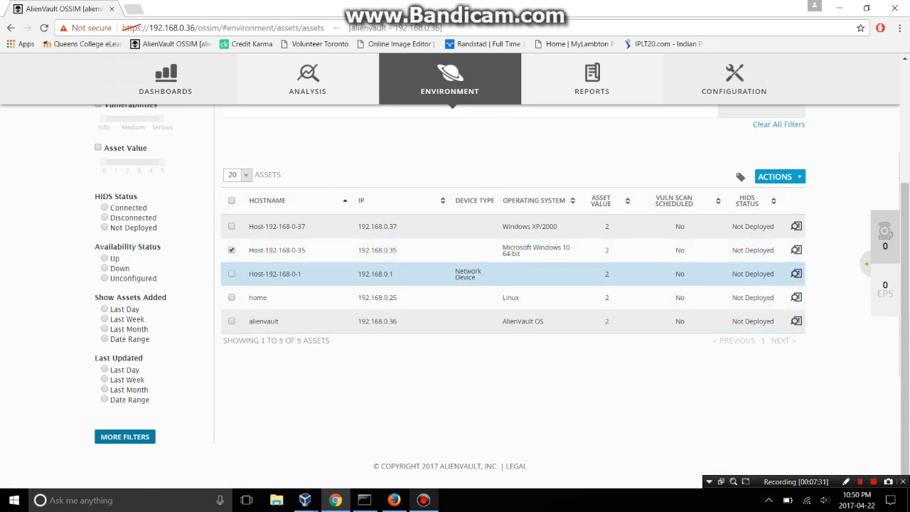
Edit Host-192-168-0-35 again, choose Microsoft Windows 7 as its operating system, and save.
left_click(513, 274)
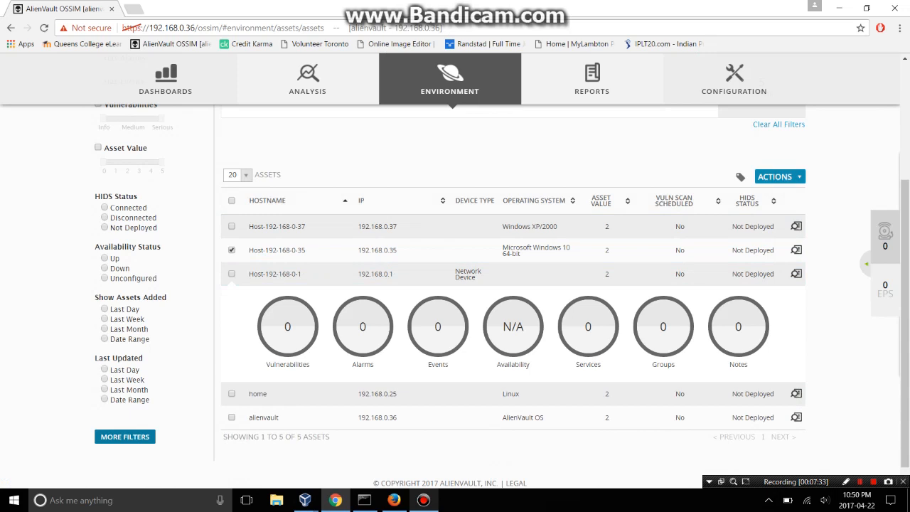
left_click(780, 177)
left_click(795, 189)
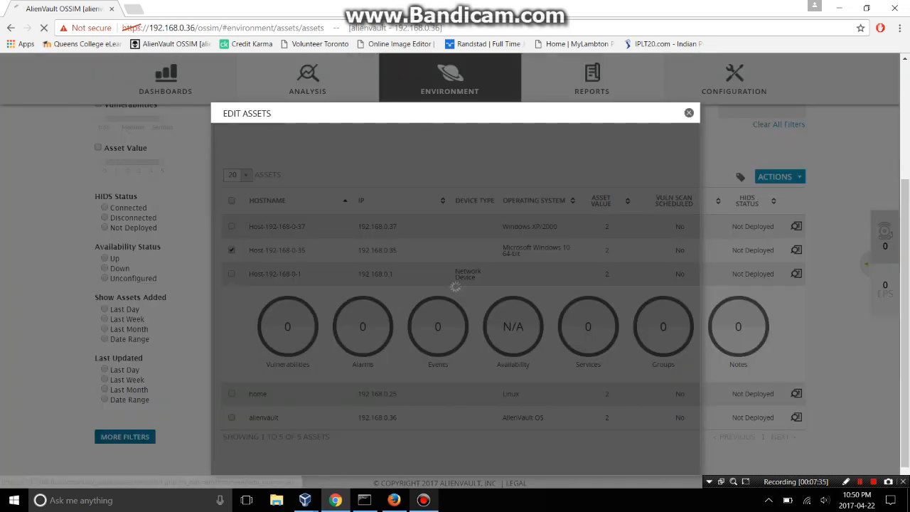
scroll(455, 299, "down", 3)
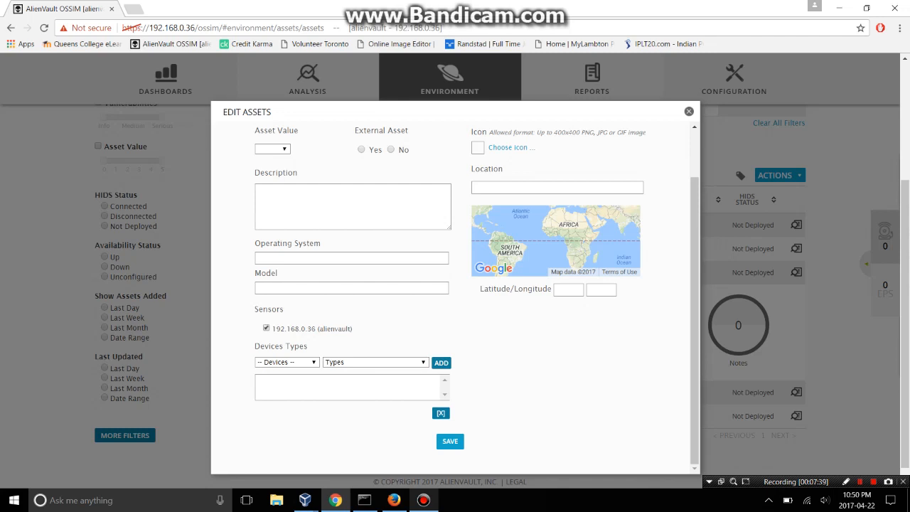
type("w")
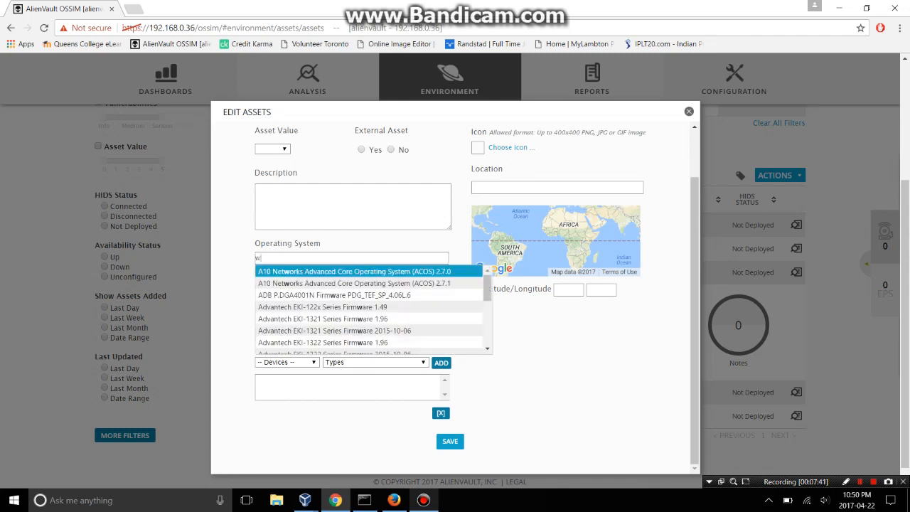
type("indows ")
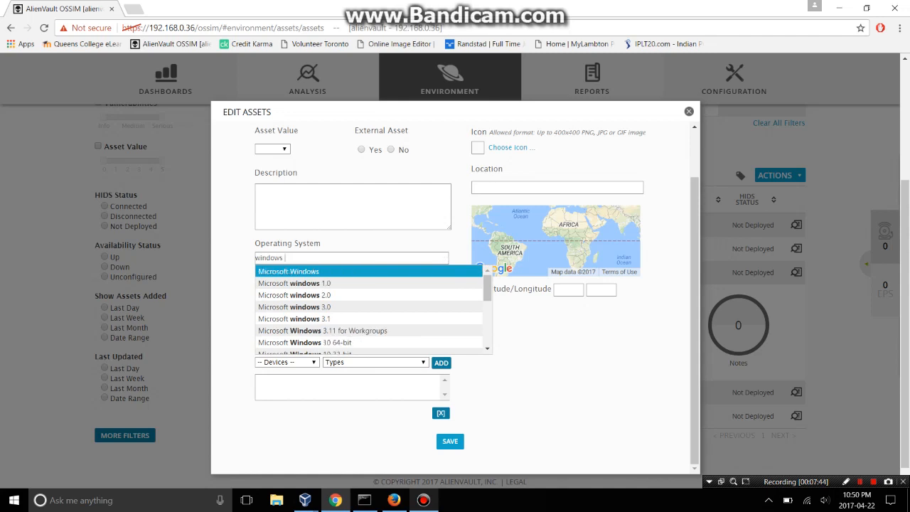
type("7")
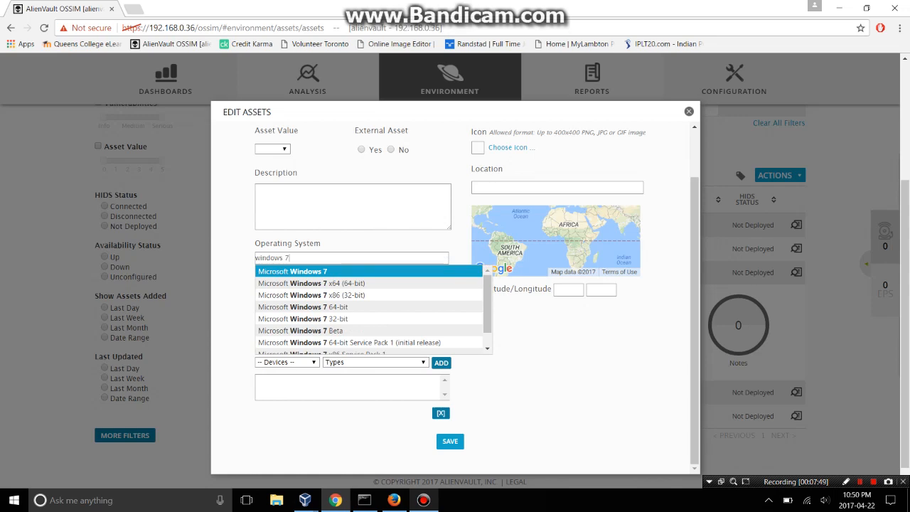
key("Return")
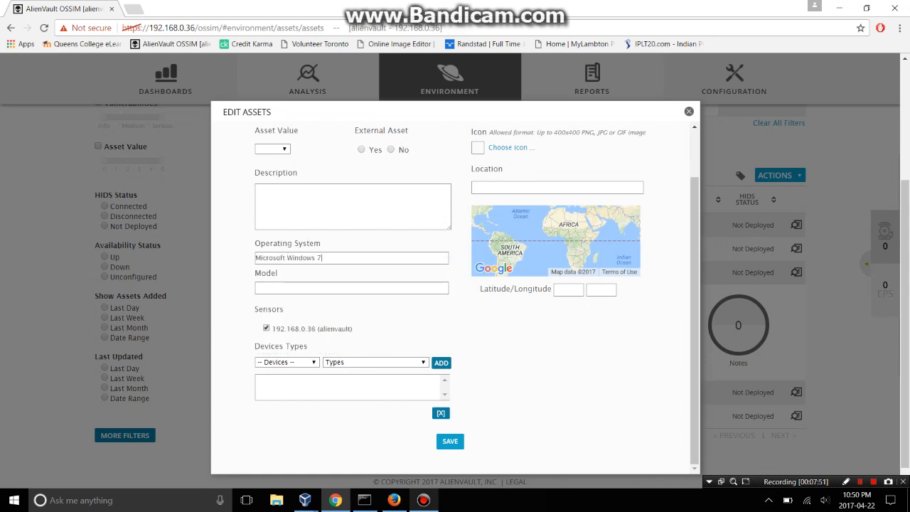
left_click(450, 441)
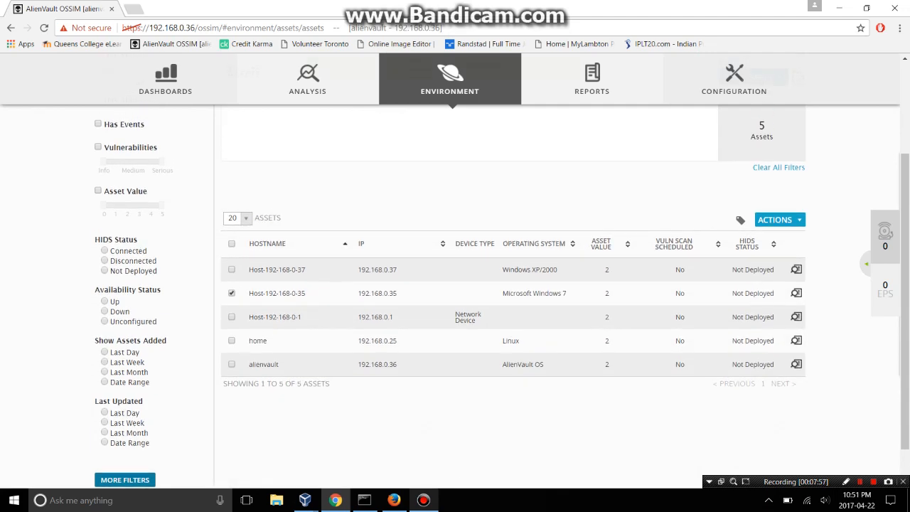
scroll(455, 320, "down", 1)
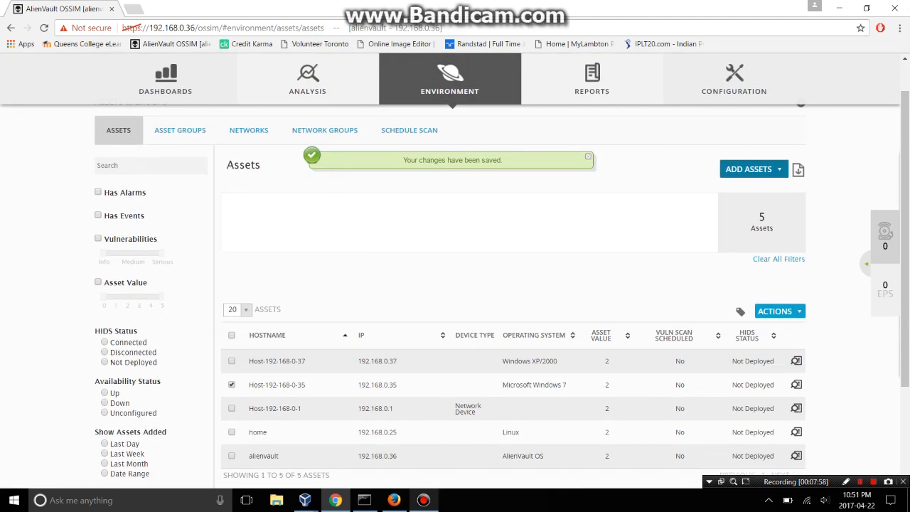
Check Host-192-168-0-37 alongside Host-192-168-0-35 and open a joint edit form.
scroll(455, 306, "down", 2)
scroll(455, 306, "up", 1)
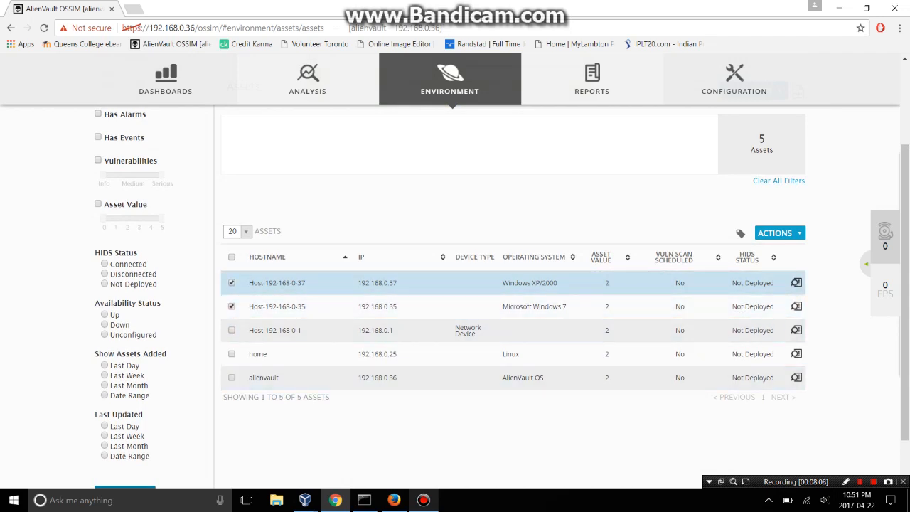
left_click(514, 283)
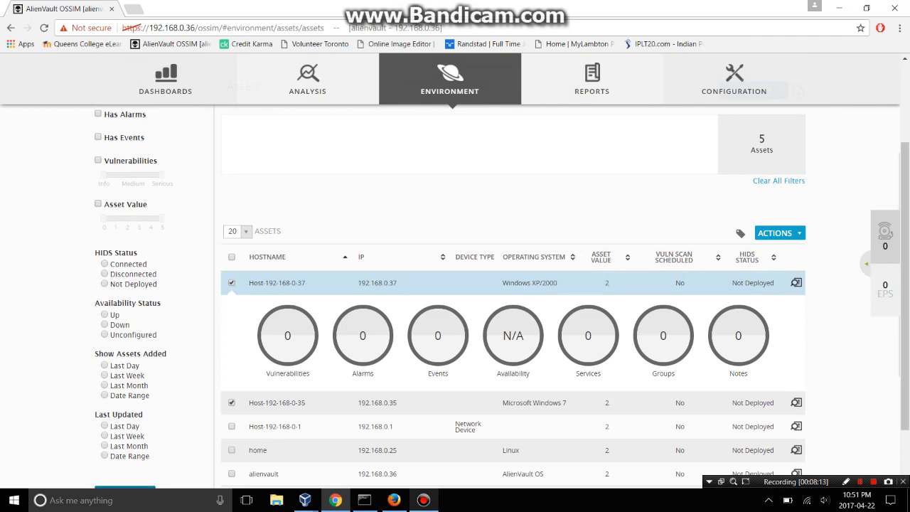
left_click(775, 234)
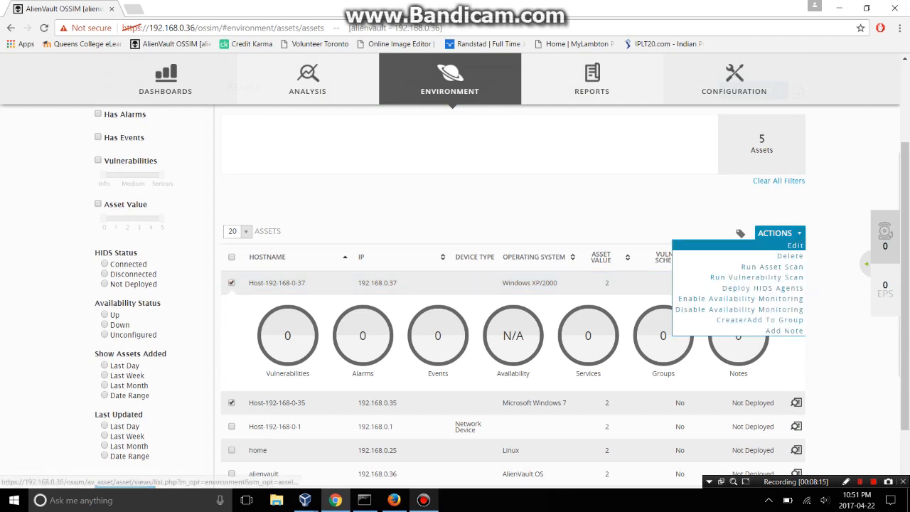
left_click(795, 245)
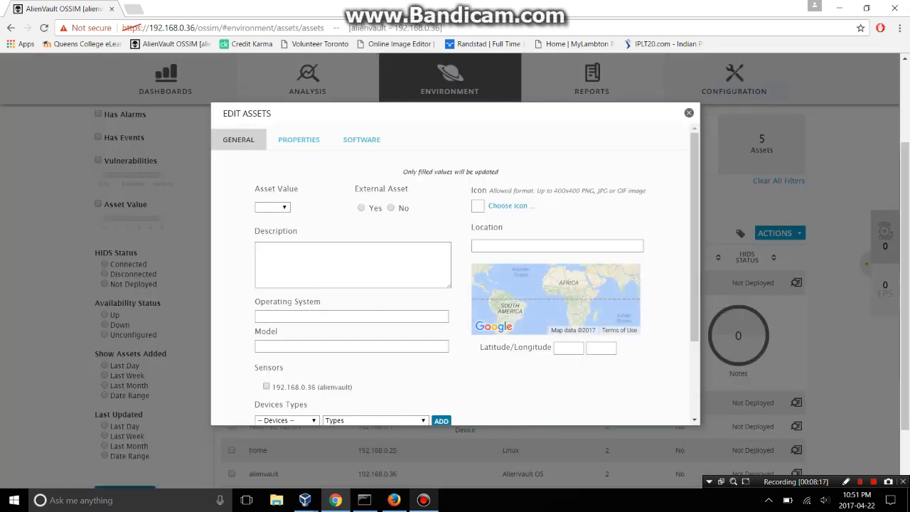
Leave the joint edit form and open the Actions menu for both checked assets.
scroll(456, 270, "down", 4)
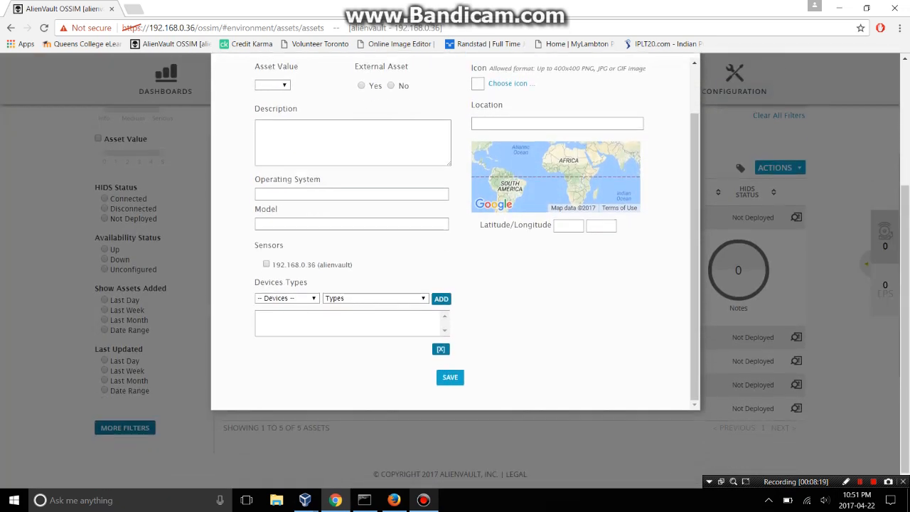
scroll(455, 271, "up", 3)
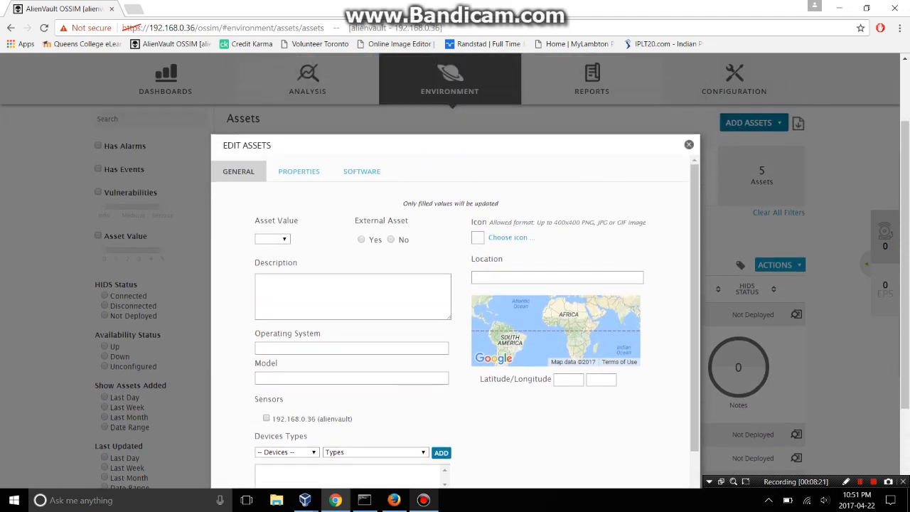
scroll(455, 299, "down", 2)
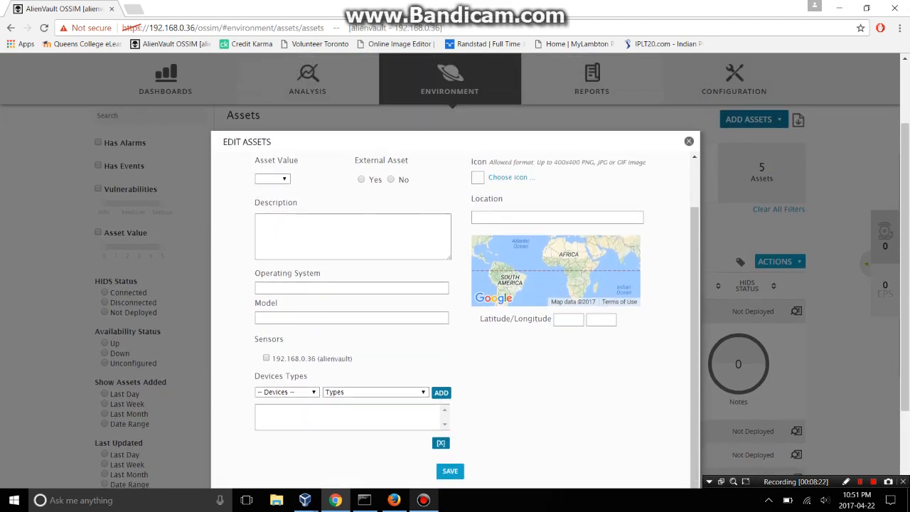
scroll(455, 298, "down", 1)
left_click(689, 126)
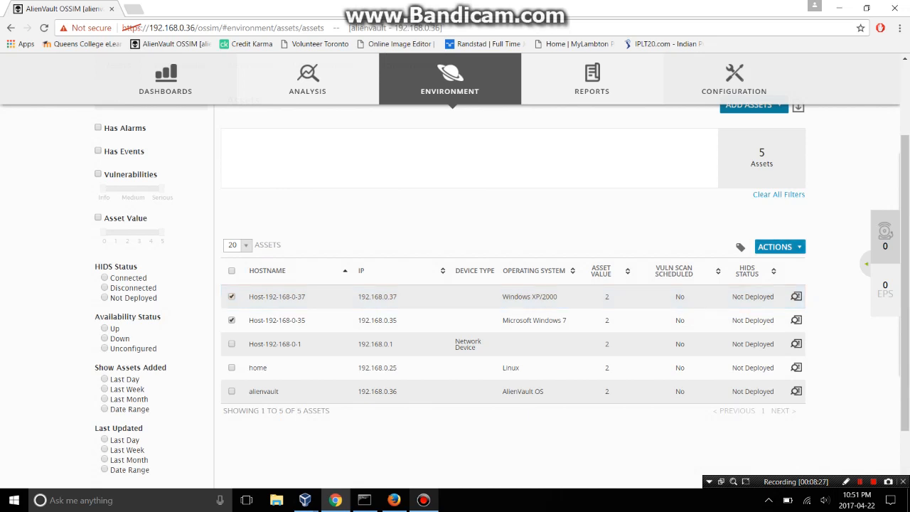
left_click(781, 247)
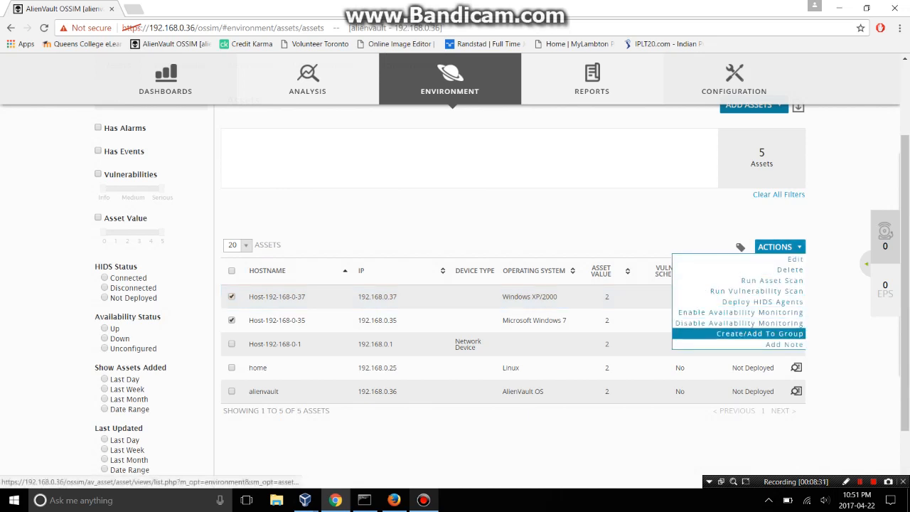
Choose Create/Add To Group and enter the new group name Win_station.
left_click(760, 333)
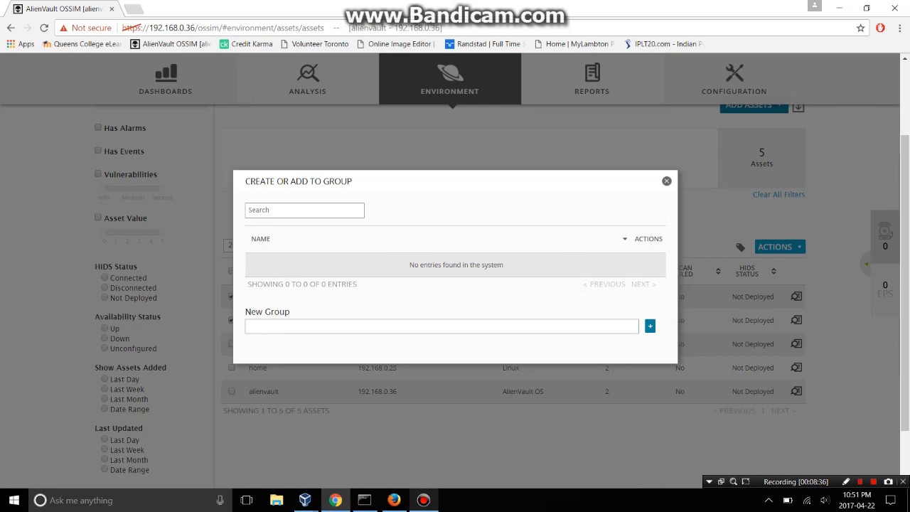
type("Win")
key("BackSpace")
type("in station")
key("BackSpace")
type("_")
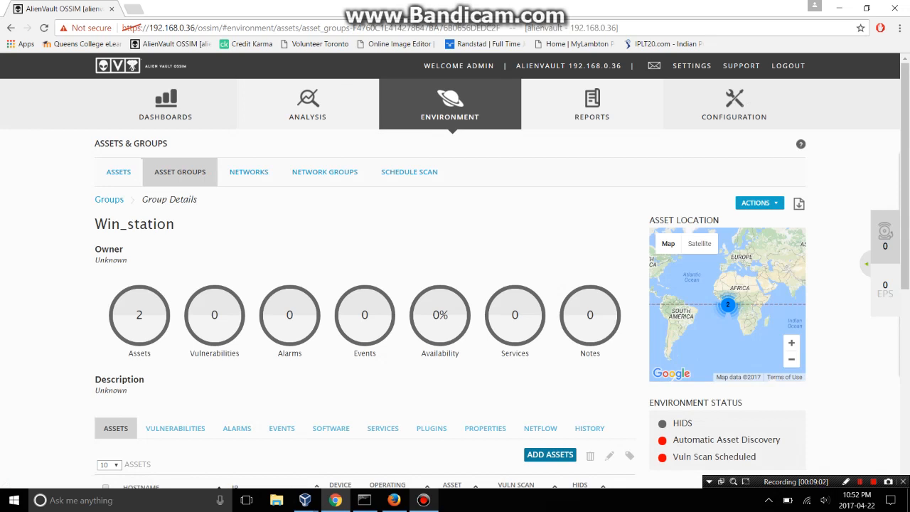
Open Security Events (SIEM), filter to the AlienVault HIDS data source, and drop the Last Day filter.
mouse_move(308, 107)
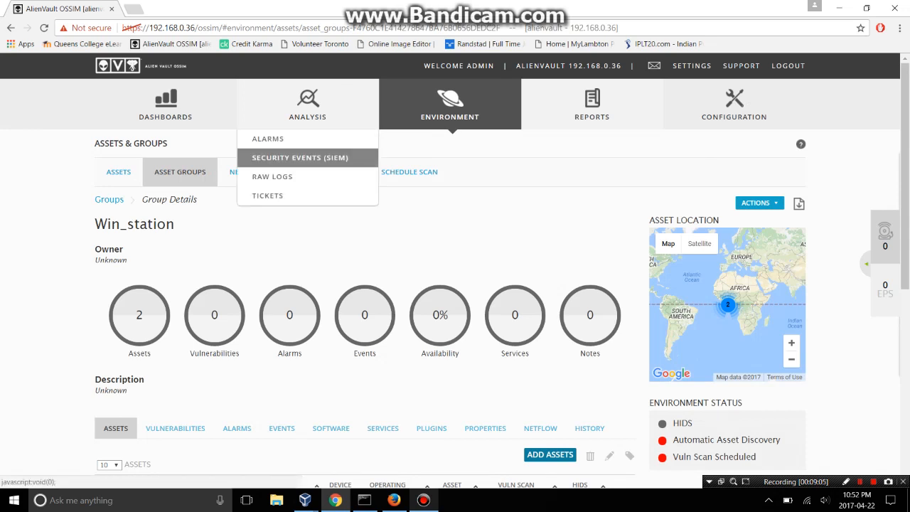
left_click(300, 157)
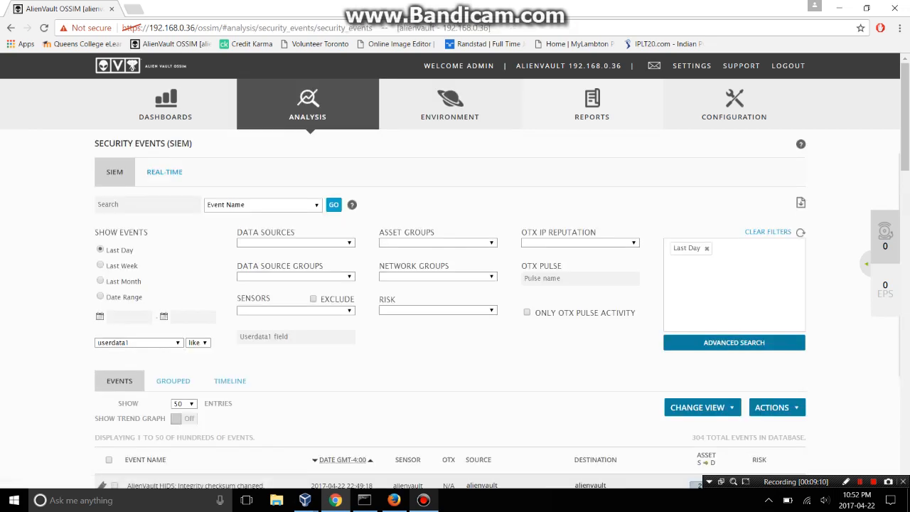
left_click(316, 205)
left_click(316, 205)
left_click(349, 243)
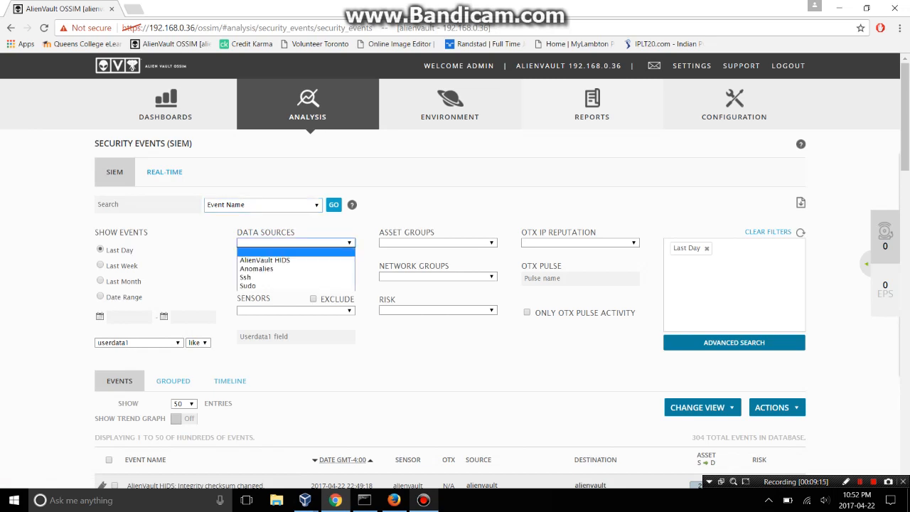
left_click(265, 260)
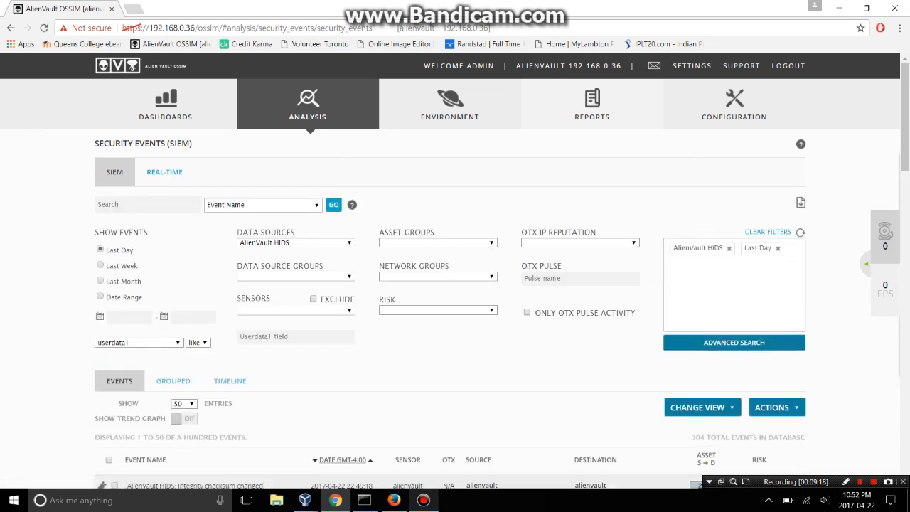
left_click(778, 249)
Run an advanced search limited to the alienvault sensor.
left_click(734, 342)
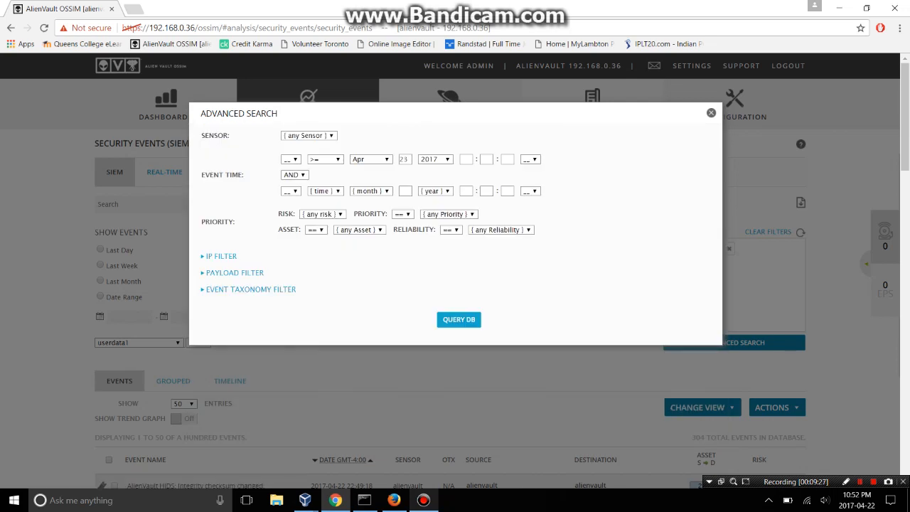
left_click(310, 136)
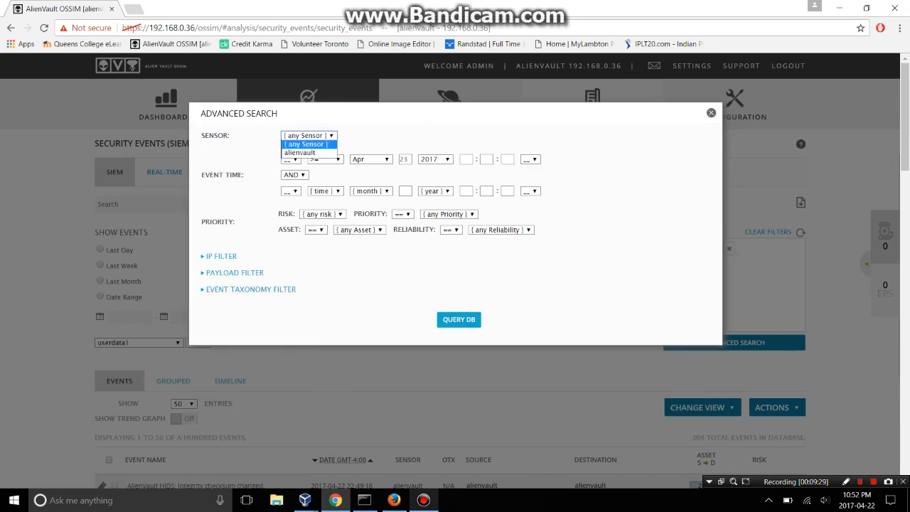
left_click(309, 136)
left_click(310, 136)
left_click(309, 136)
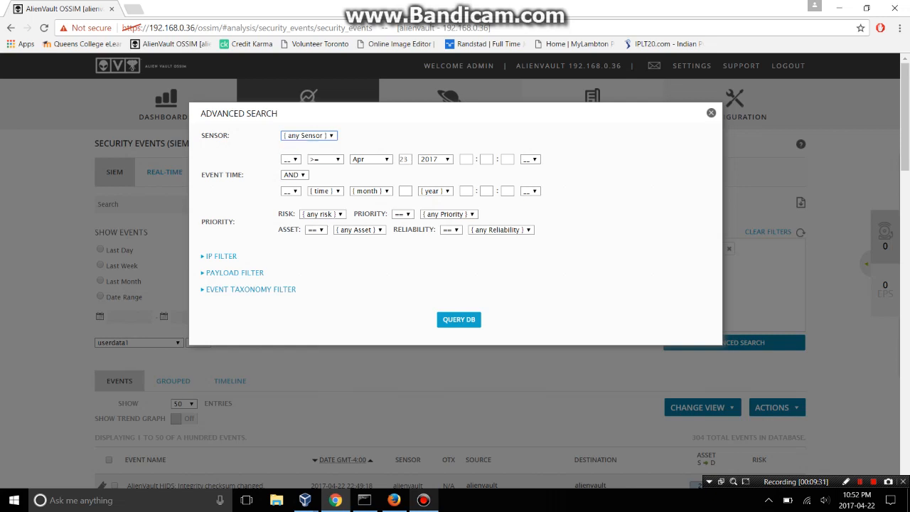
left_click(310, 136)
left_click(299, 152)
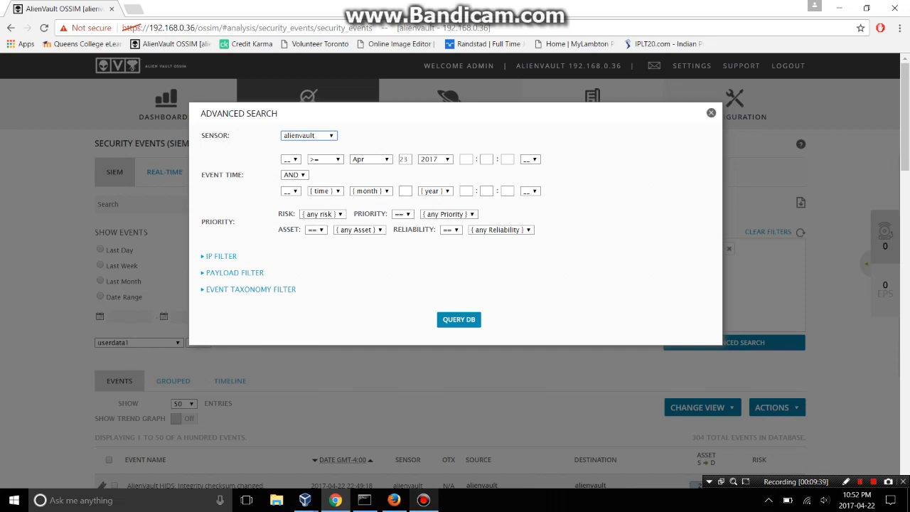
left_click(459, 320)
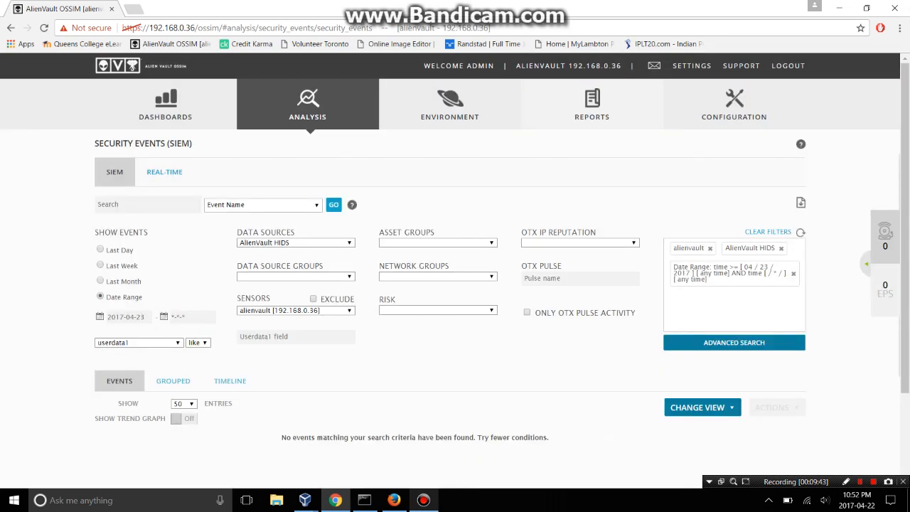
scroll(455, 248, "down", 1)
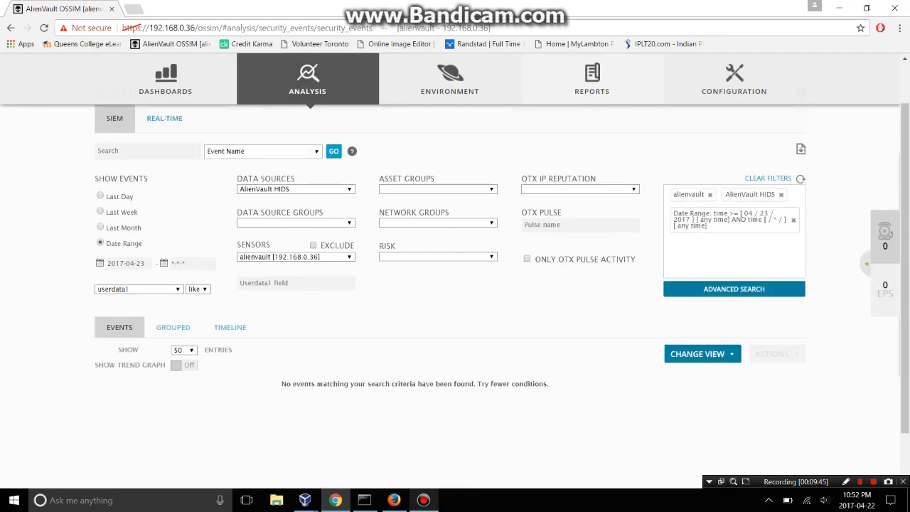
scroll(455, 285, "up", 1)
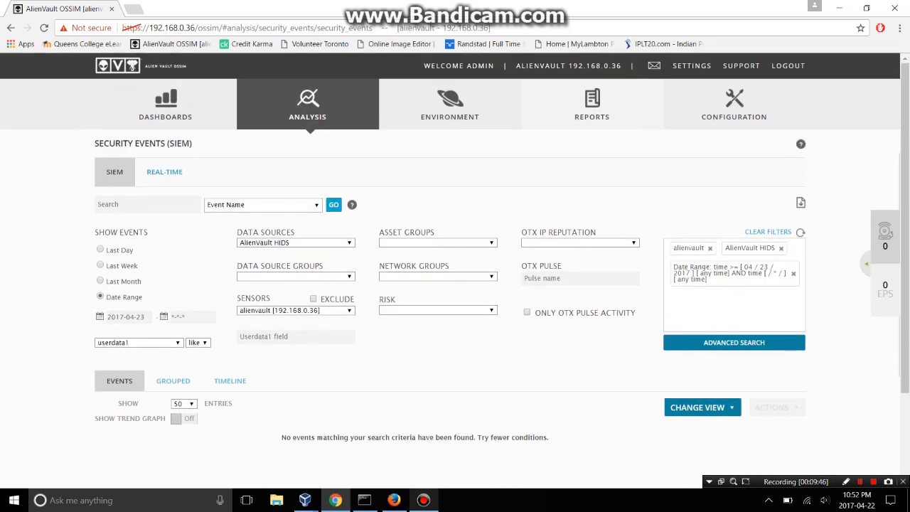
Remove the Date Range tag from the SIEM event search.
left_click(794, 274)
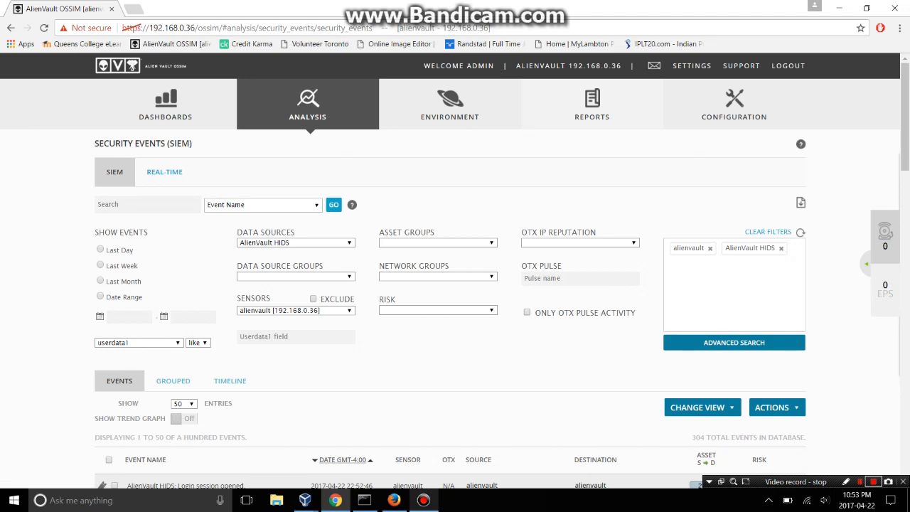
left_click(873, 481)
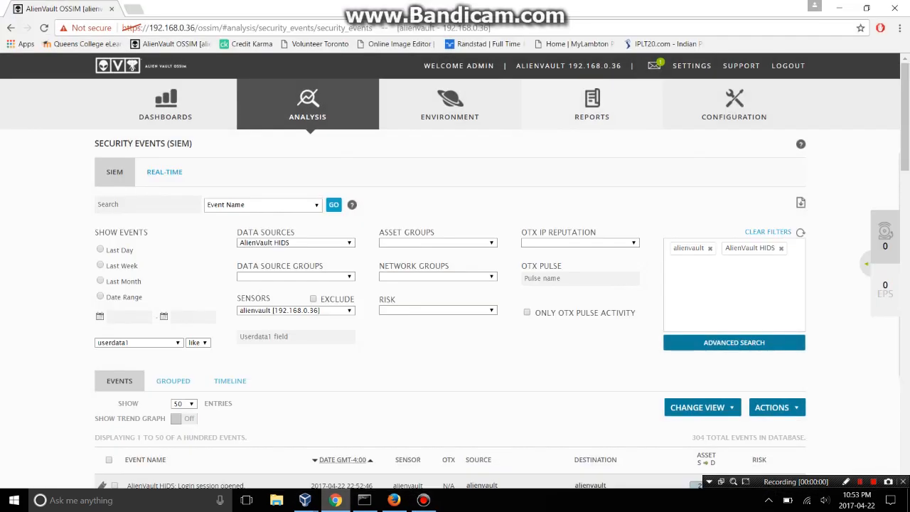
scroll(311, 104, "down", 2)
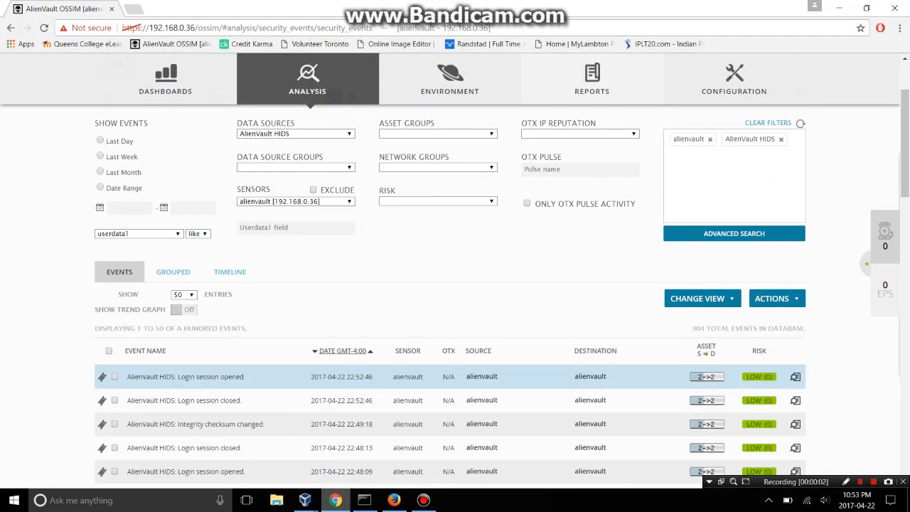
scroll(310, 103, "up", 2)
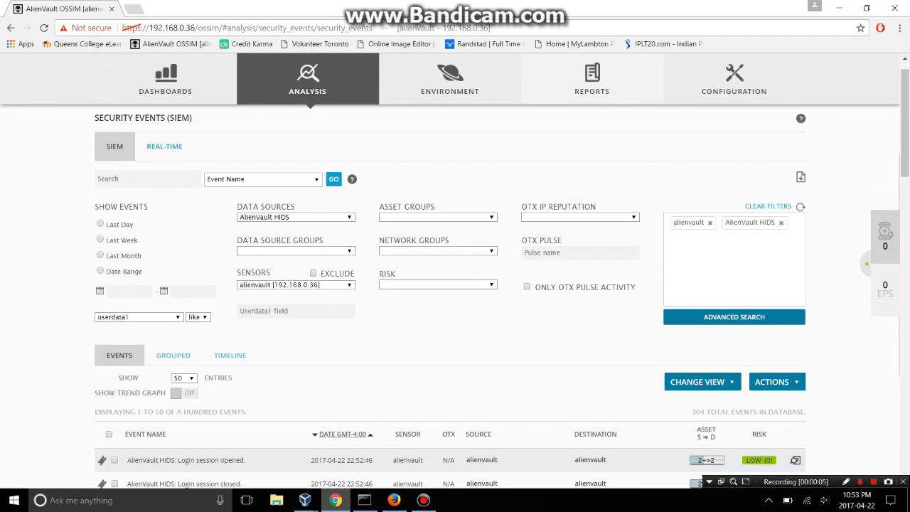
scroll(455, 271, "up", 1)
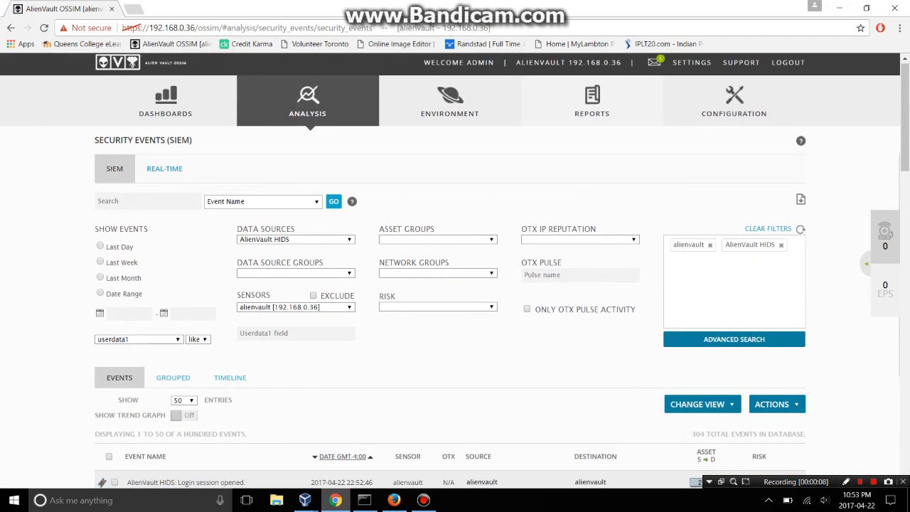
Filter events to the AlienVault NIDS HTTP INSPECT data source group and the Win_station asset group.
left_click(349, 273)
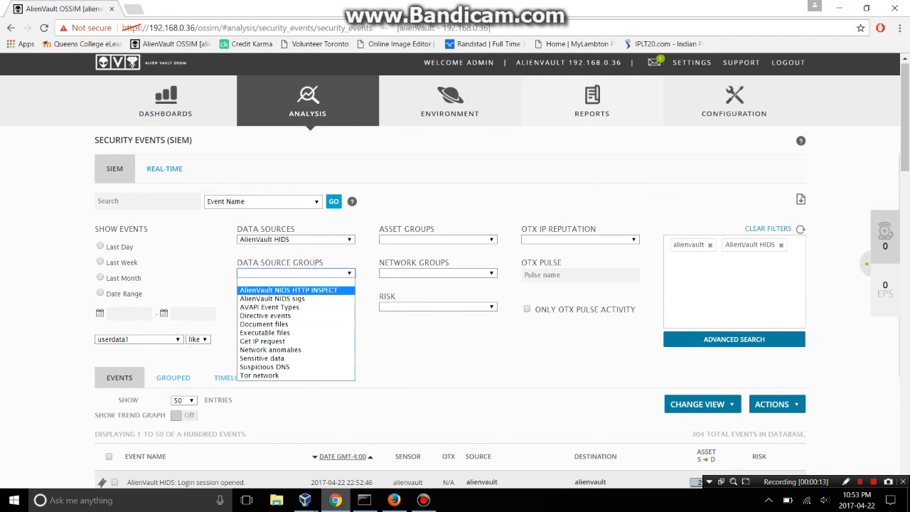
left_click(288, 291)
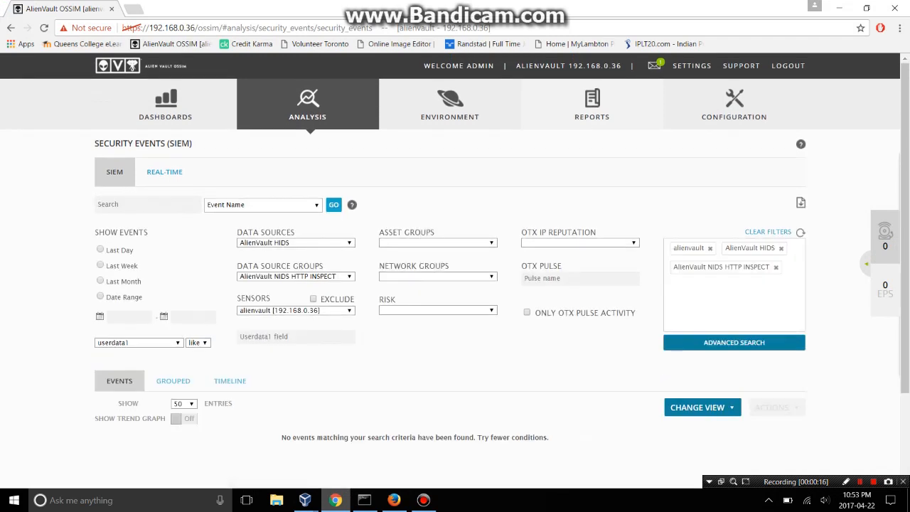
left_click(349, 310)
left_click(296, 328)
left_click(438, 243)
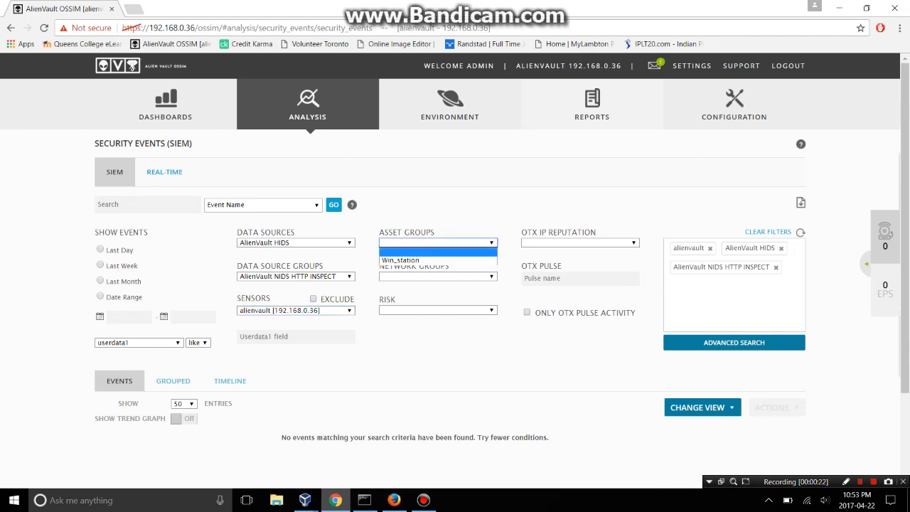
left_click(427, 261)
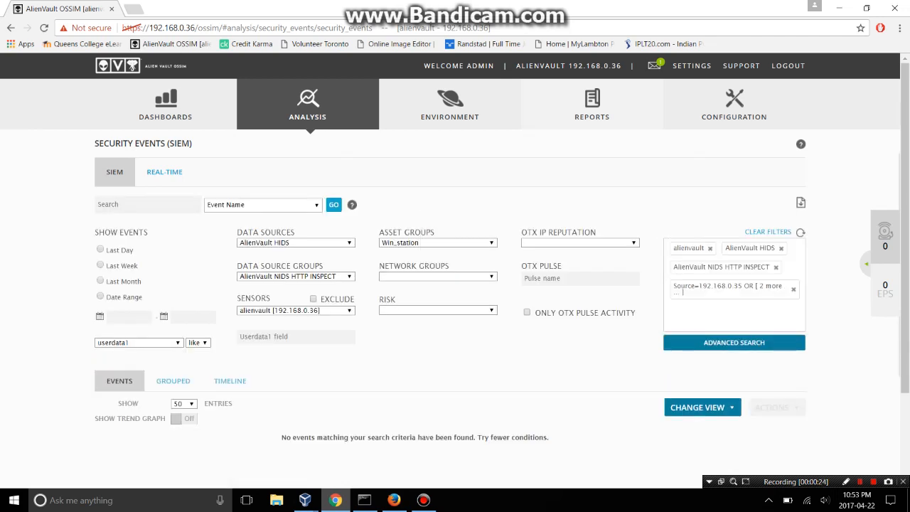
left_click(438, 242)
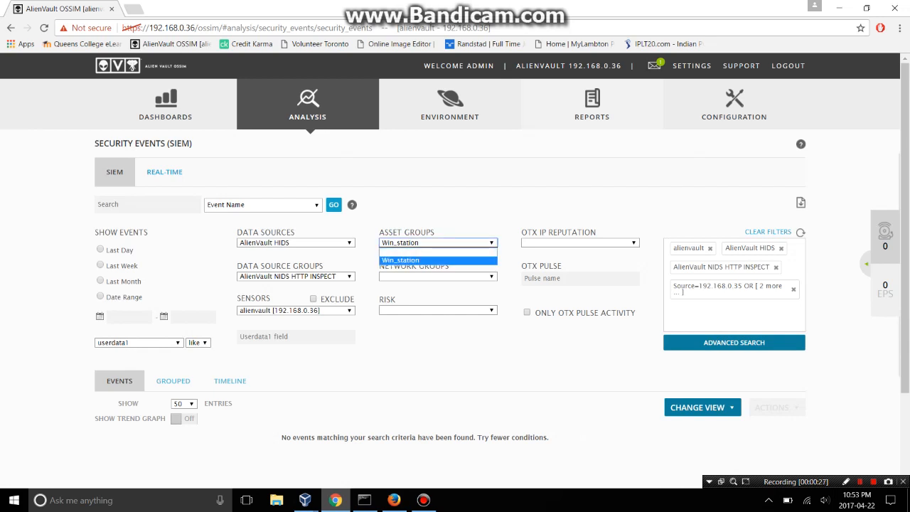
left_click(427, 260)
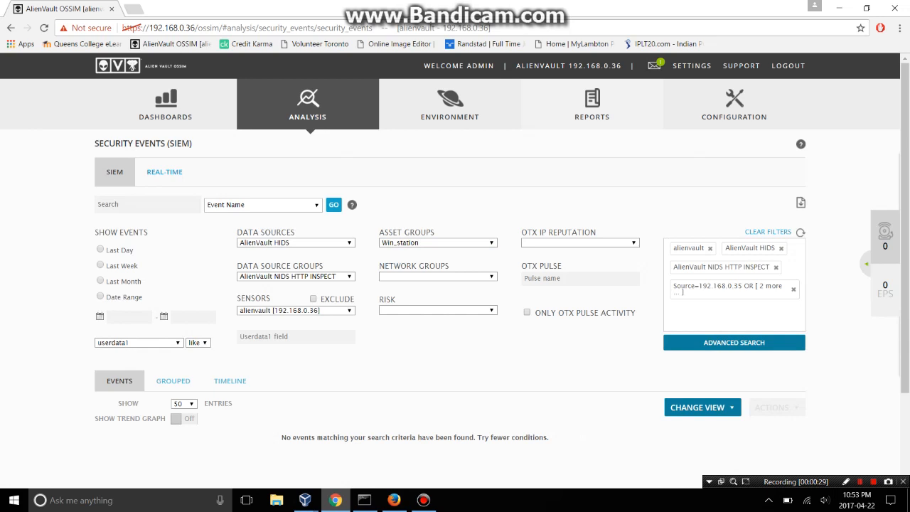
left_click(793, 289)
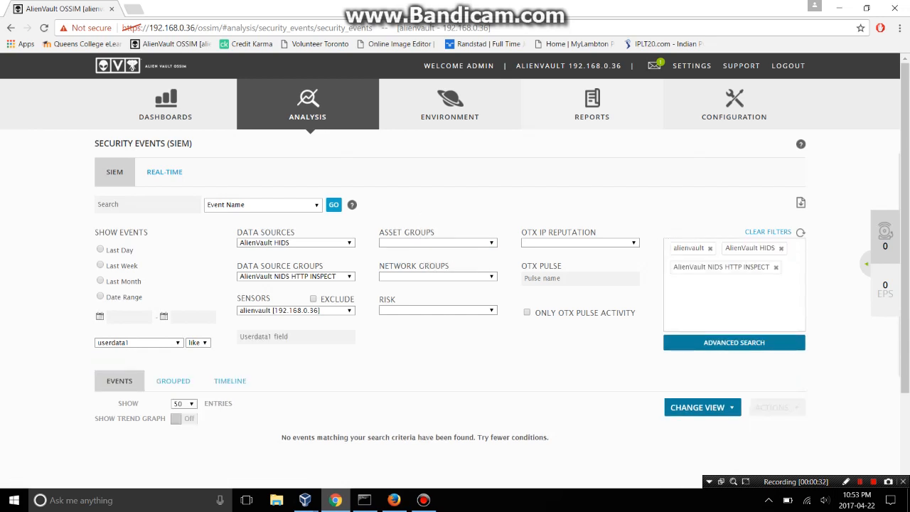
left_click(776, 267)
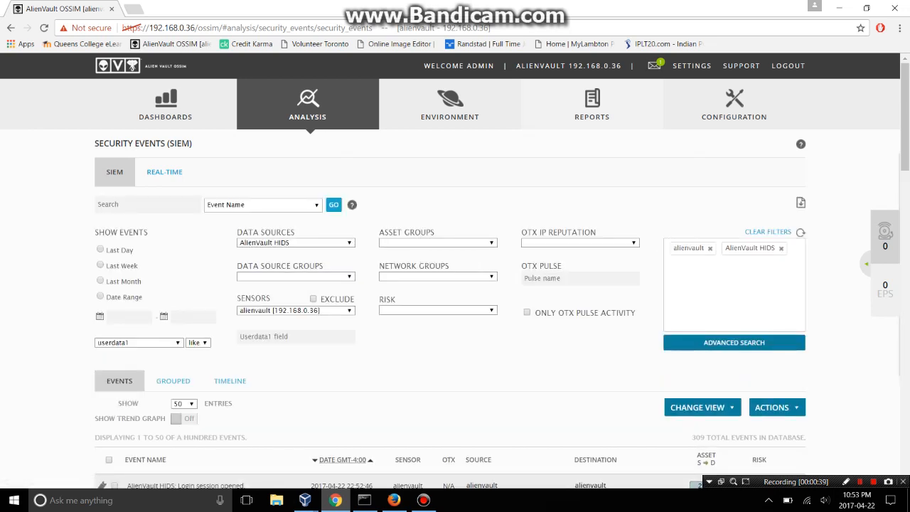
scroll(455, 327, "down", 3)
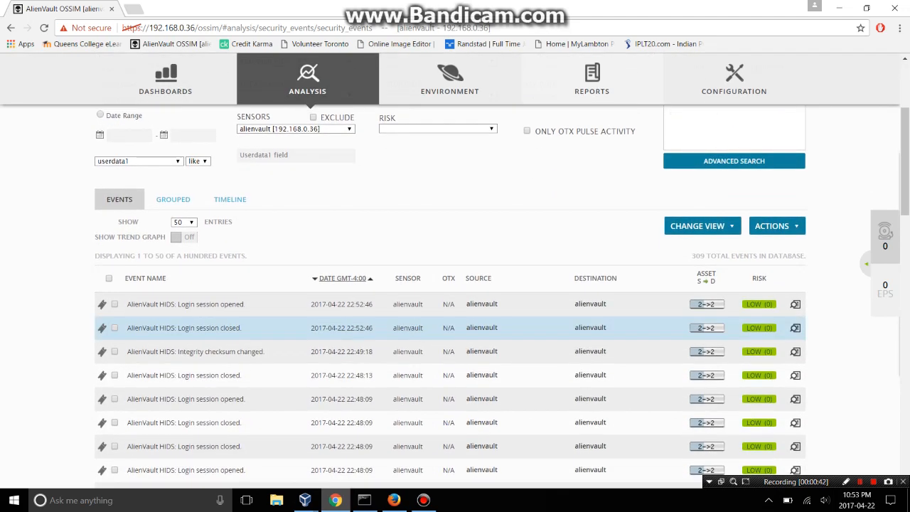
scroll(455, 298, "down", 1)
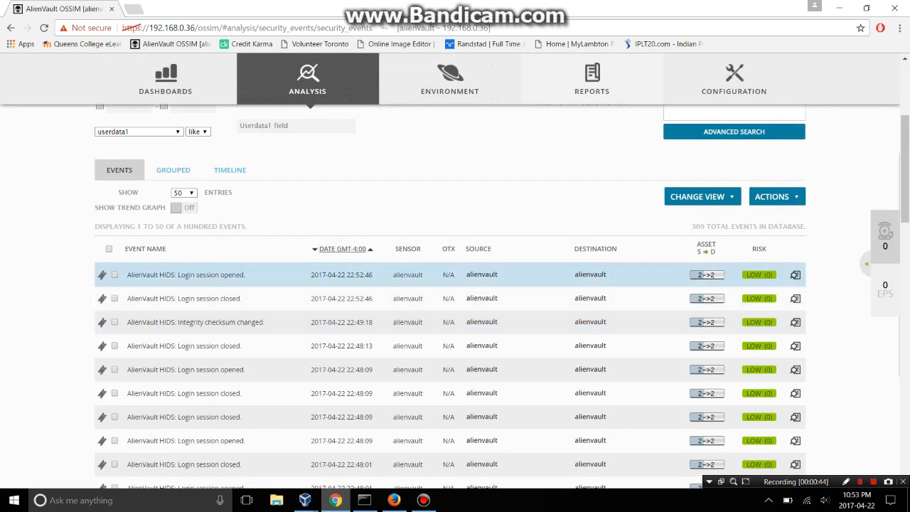
scroll(455, 284, "down", 3)
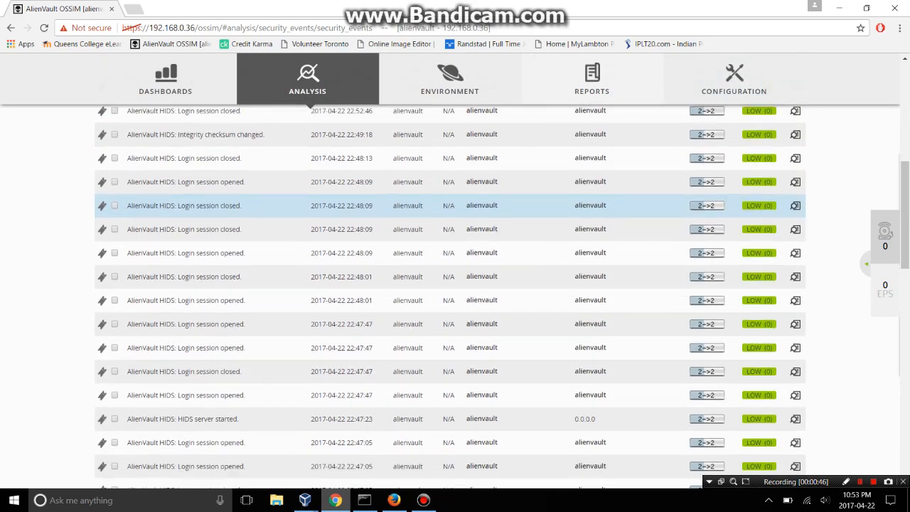
scroll(456, 291, "down", 4)
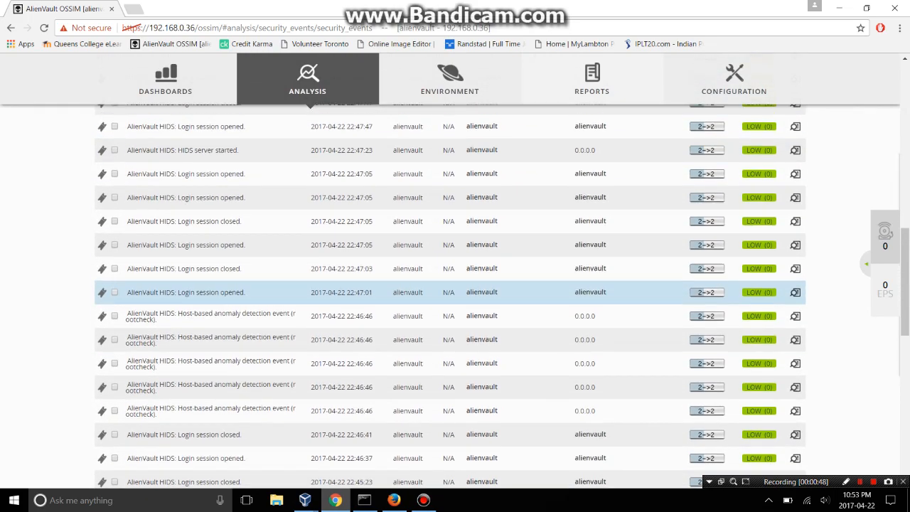
scroll(455, 299, "down", 1)
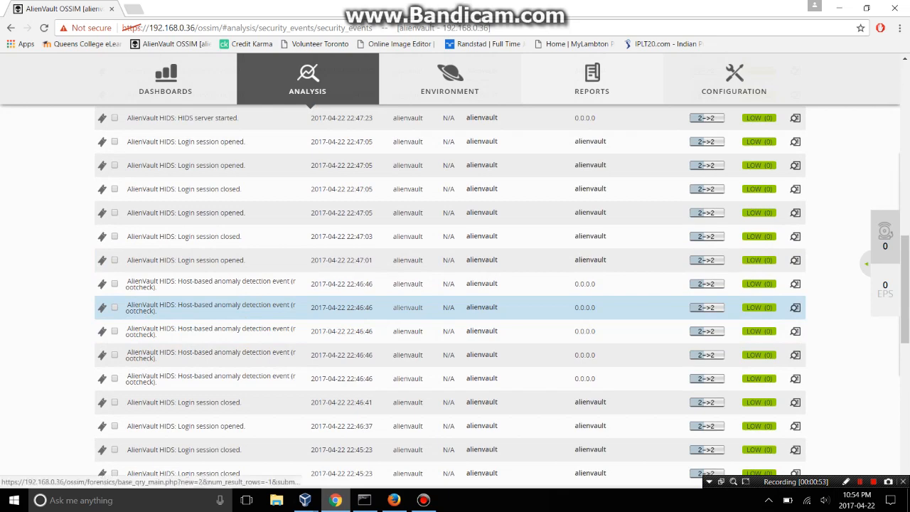
scroll(412, 313, "down", 3)
scroll(413, 315, "down", 3)
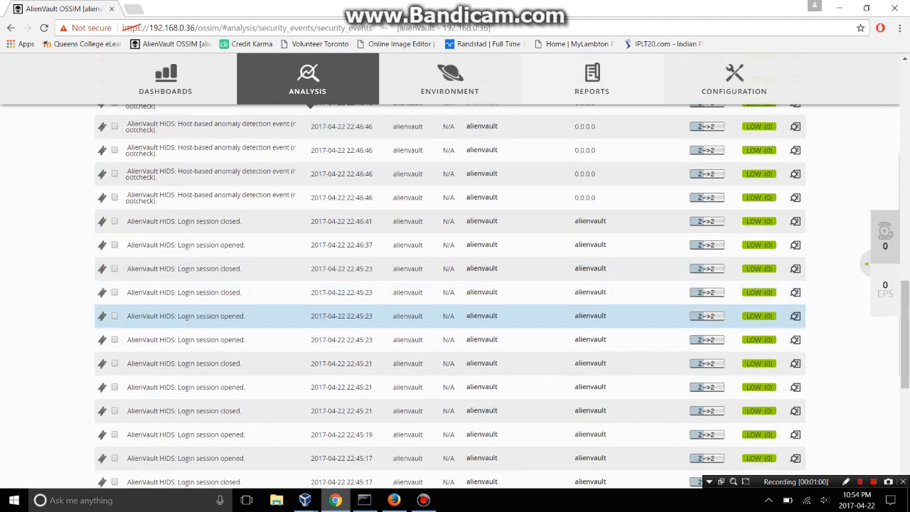
scroll(412, 313, "down", 7)
scroll(412, 313, "up", 10)
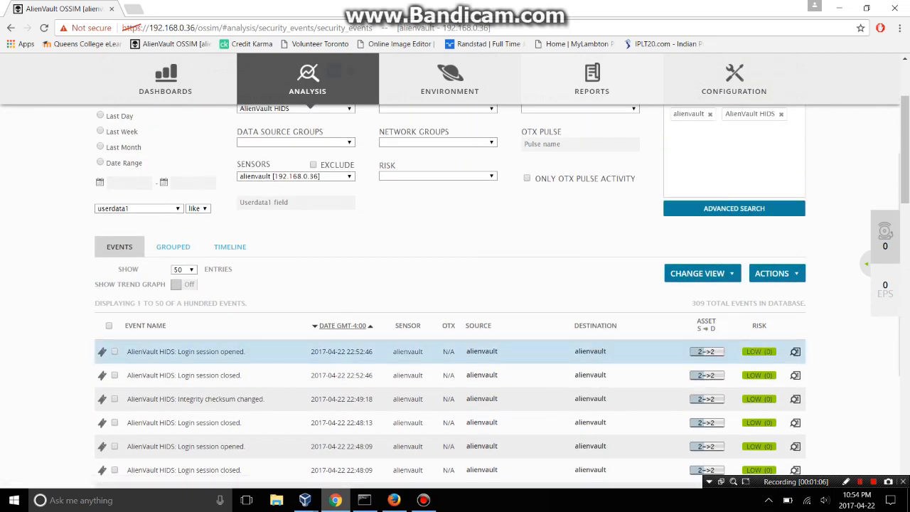
mouse_move(759, 351)
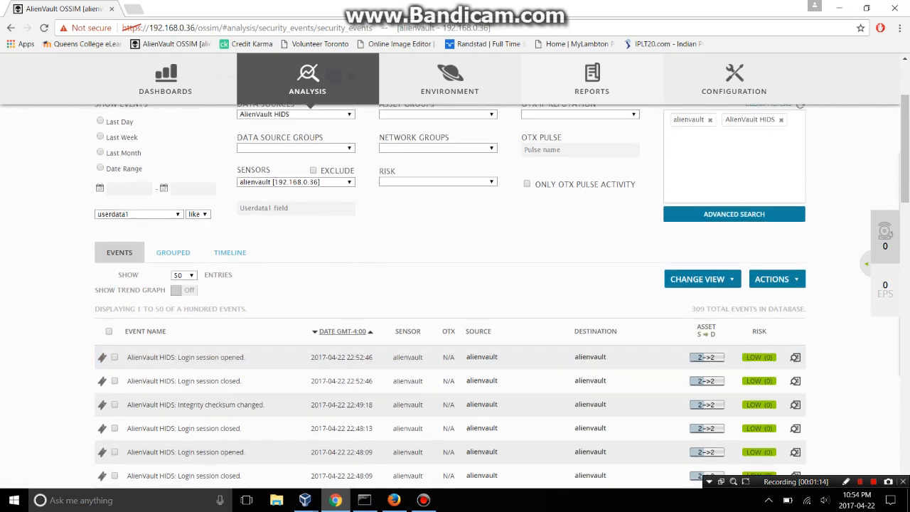
scroll(449, 295, "up", 2)
left_click(312, 277)
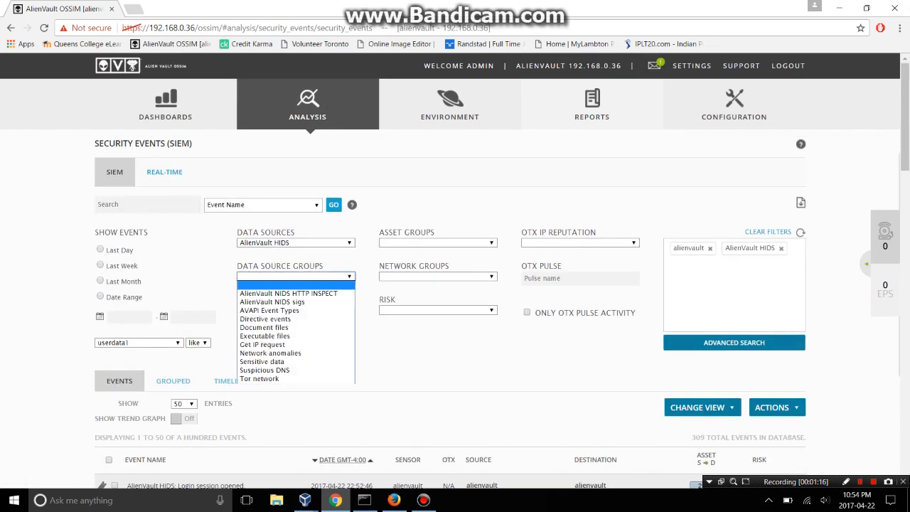
left_click(313, 277)
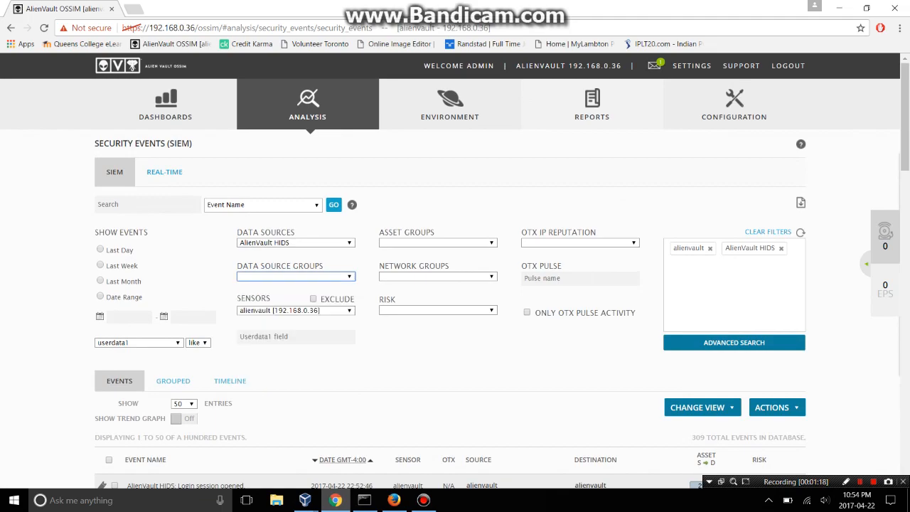
left_click(313, 311)
left_click(313, 311)
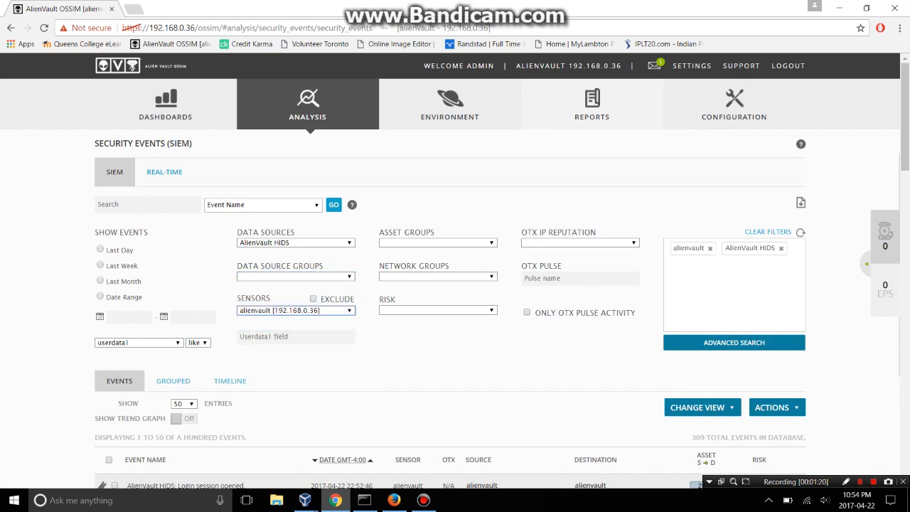
scroll(455, 285, "down", 4)
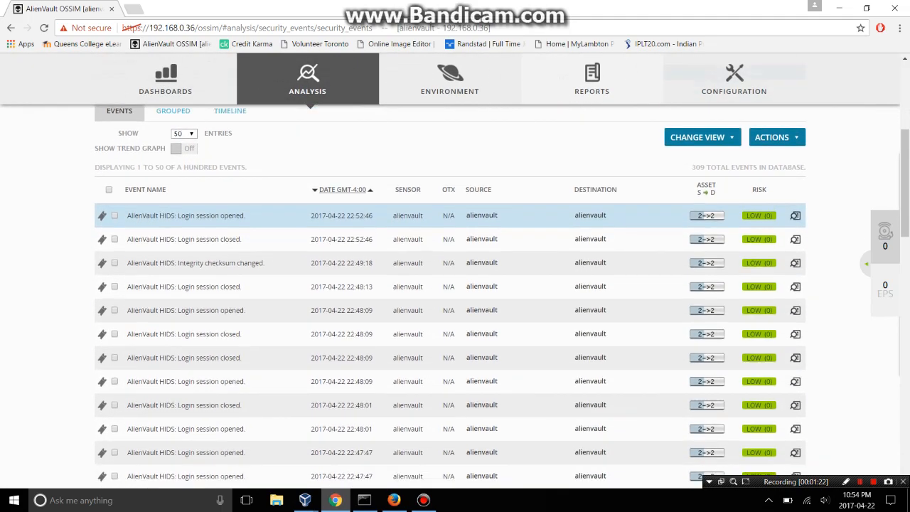
scroll(455, 285, "down", 3)
scroll(455, 285, "up", 7)
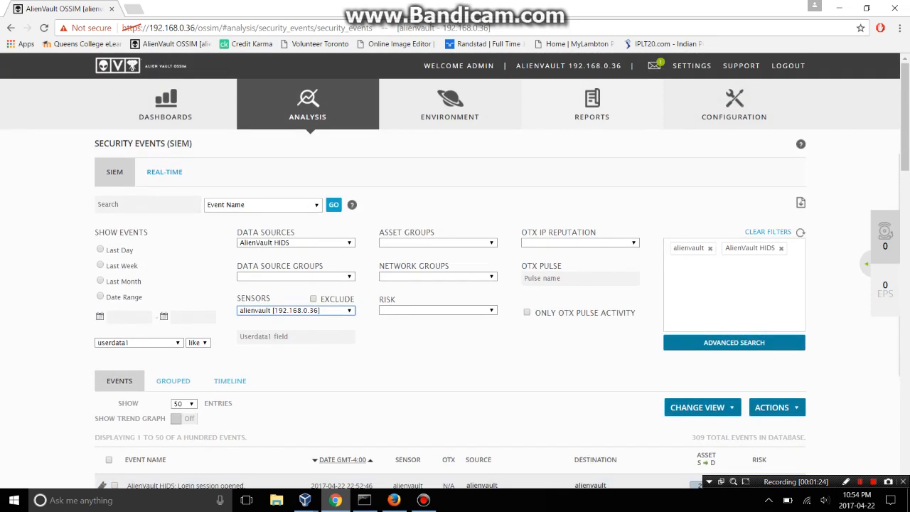
Show the Real-Time feed and browse live SSHd, sudo and HIDS login-session events.
left_click(164, 171)
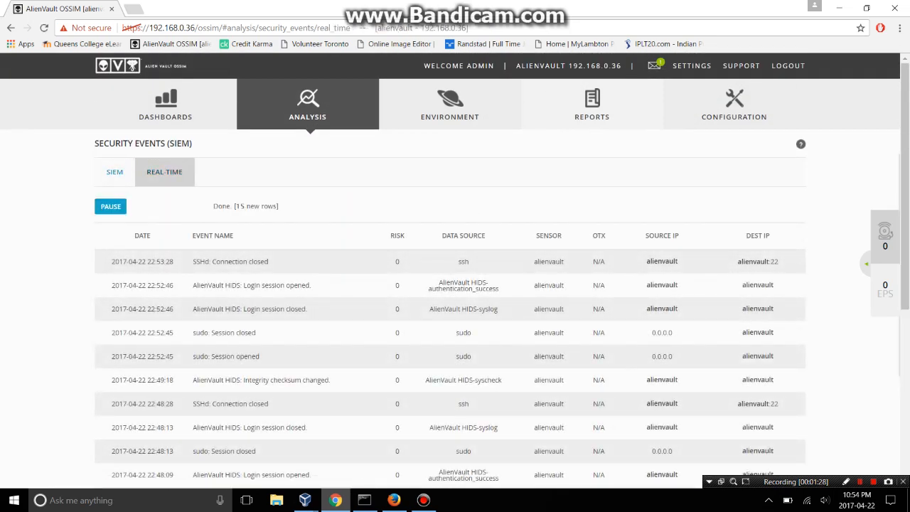
scroll(455, 284, "down", 1)
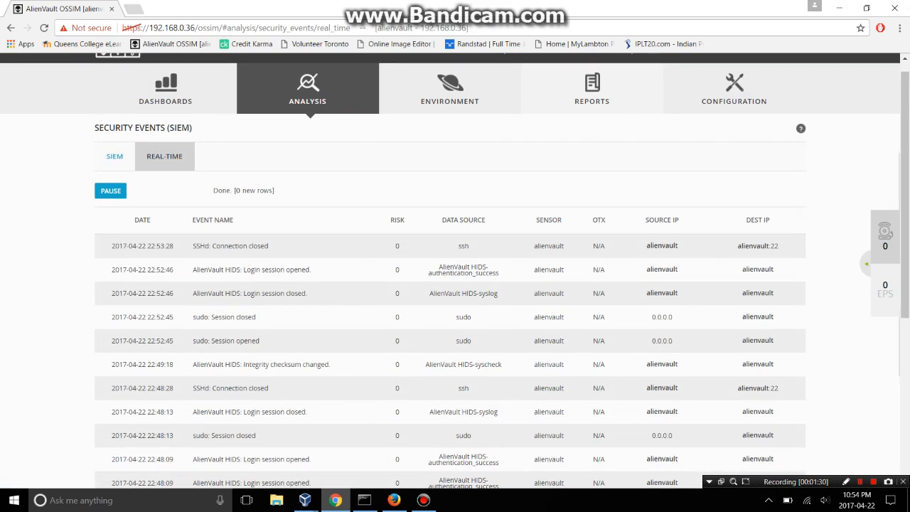
scroll(455, 285, "down", 1)
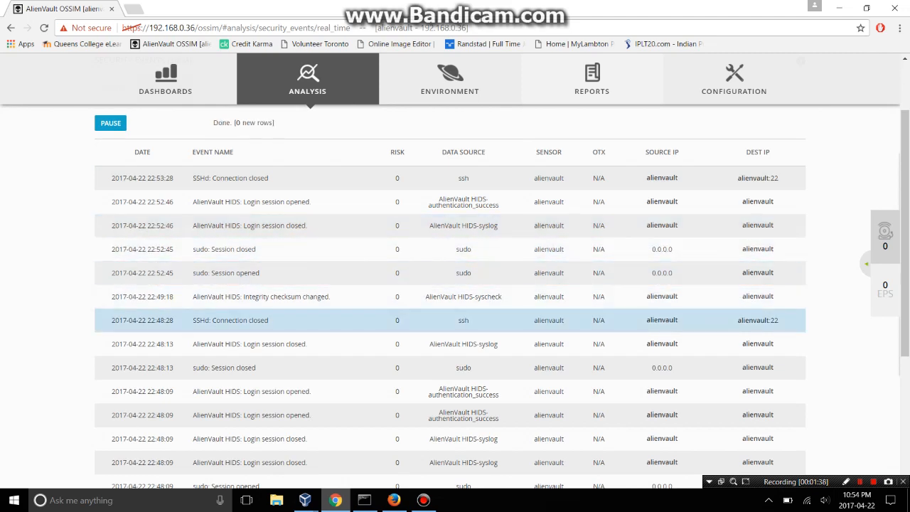
scroll(448, 320, "down", 2)
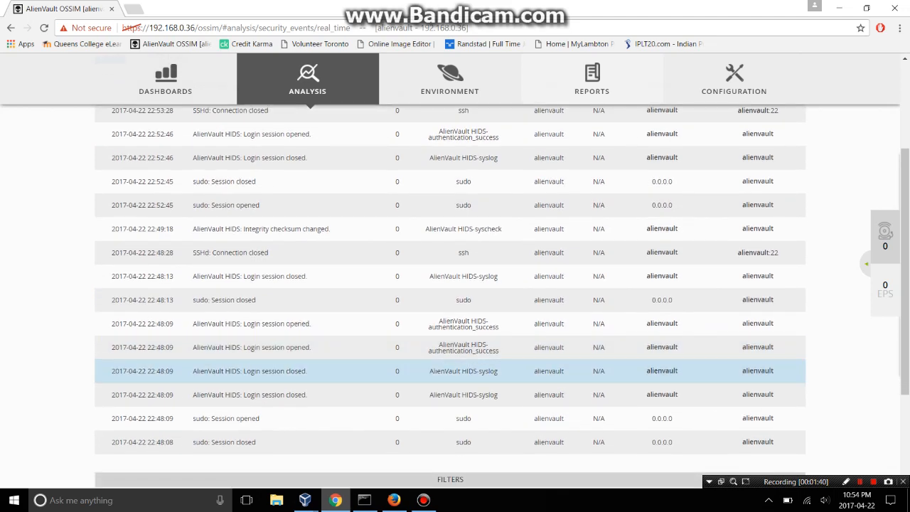
scroll(448, 366, "down", 1)
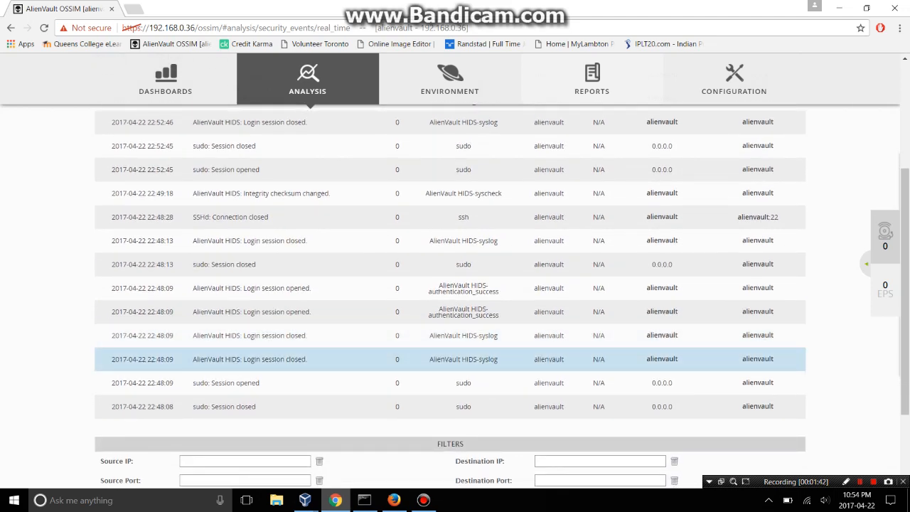
scroll(448, 359, "up", 5)
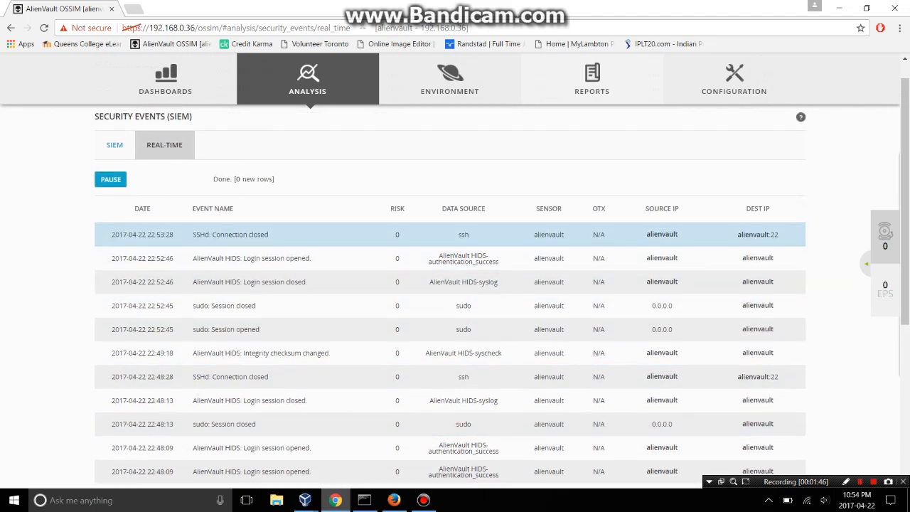
scroll(448, 285, "up", 1)
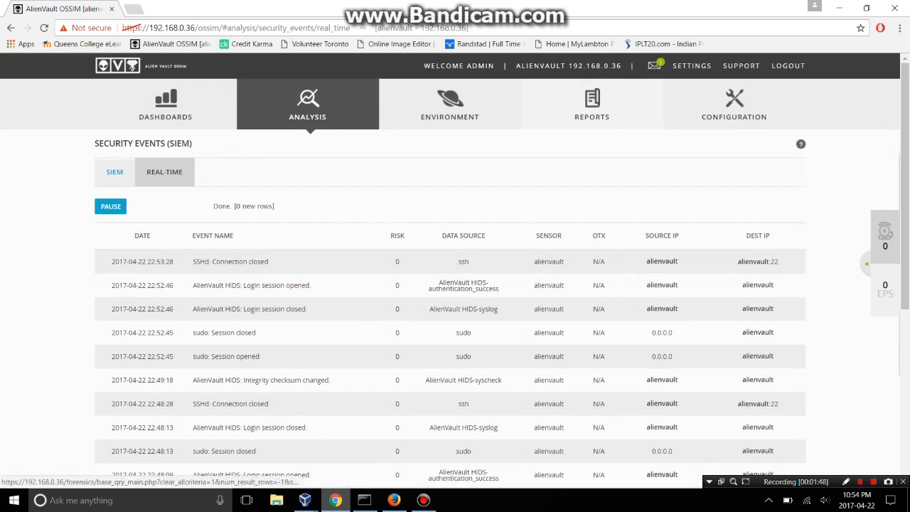
Go back to the SIEM event list and scroll through the last day's events.
left_click(115, 172)
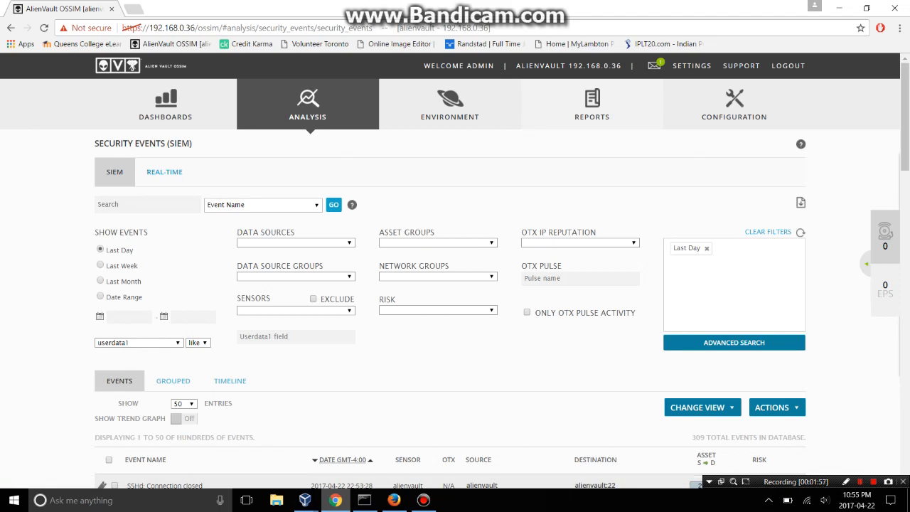
scroll(455, 320, "down", 3)
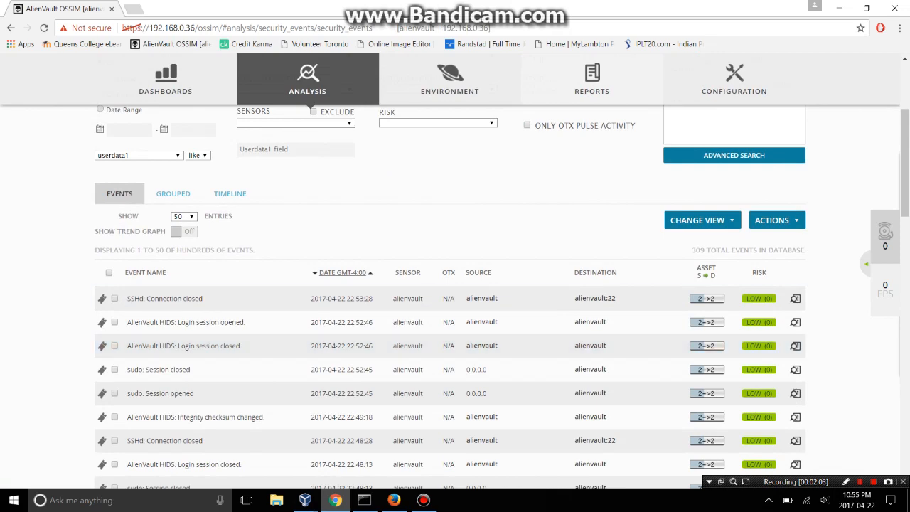
scroll(455, 320, "up", 2)
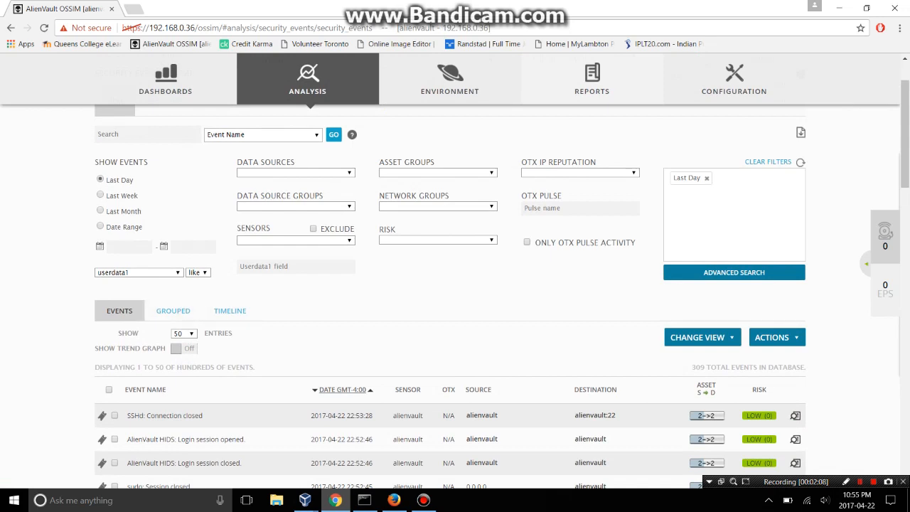
scroll(455, 284, "up", 2)
Reload the Real-Time feed, check for new rows, then return to the SIEM search page.
left_click(164, 172)
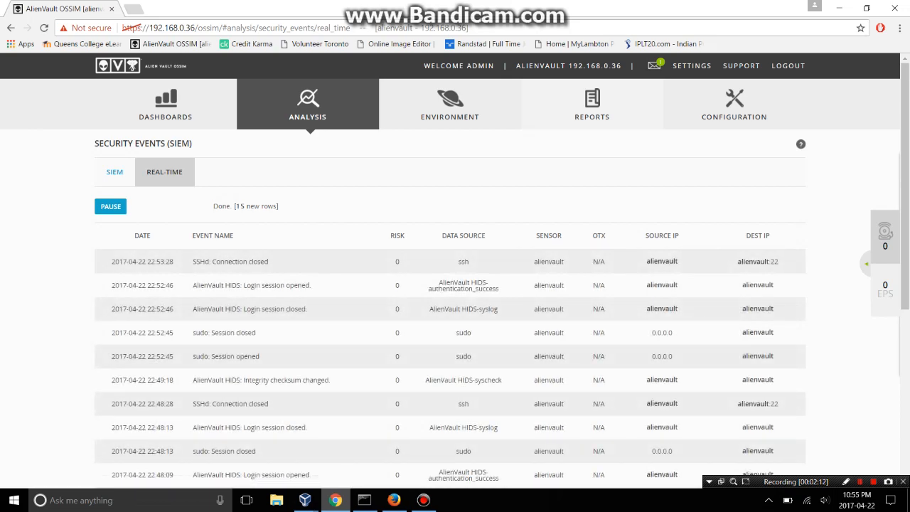
scroll(455, 284, "down", 2)
scroll(355, 235, "down", 1)
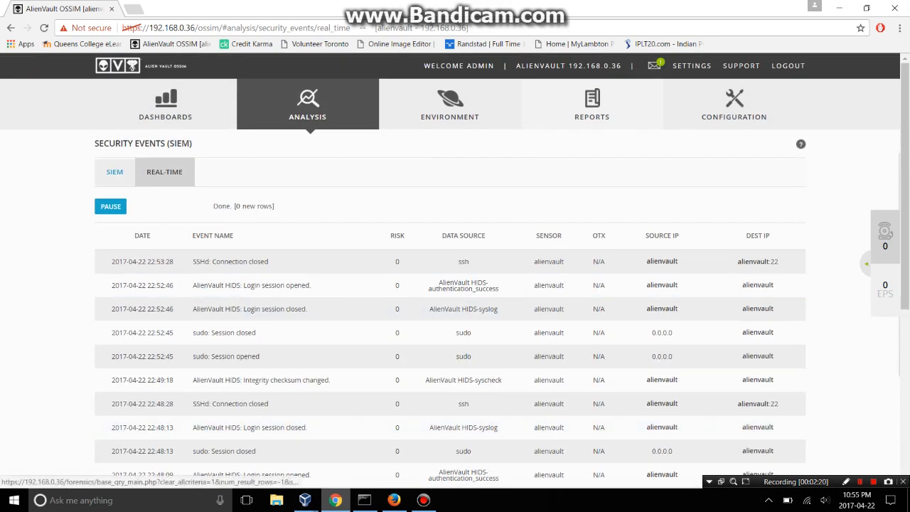
left_click(115, 172)
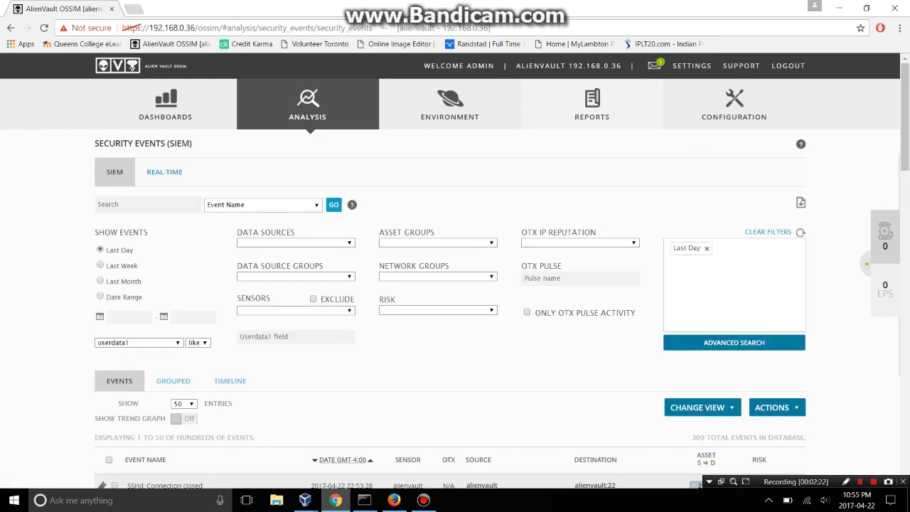
Filter the last day's events to the Ssh data source and review the results.
scroll(455, 271, "down", 1)
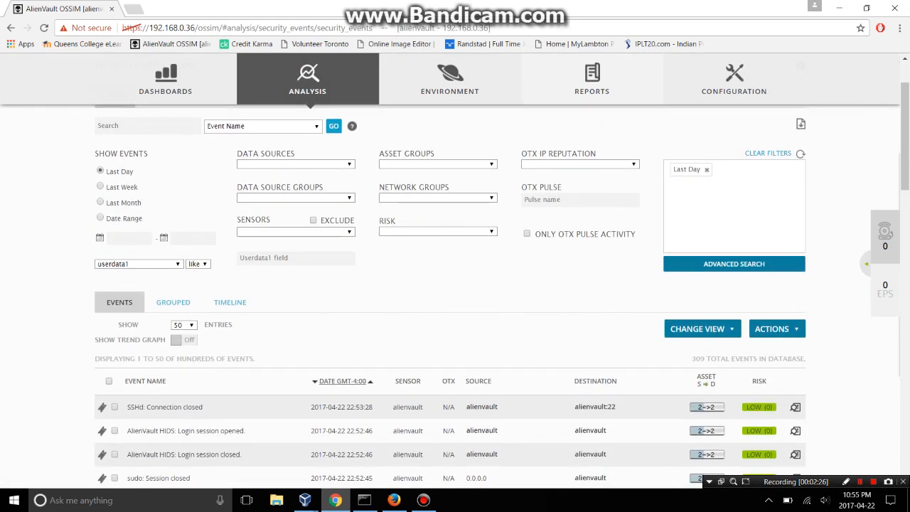
scroll(455, 285, "up", 1)
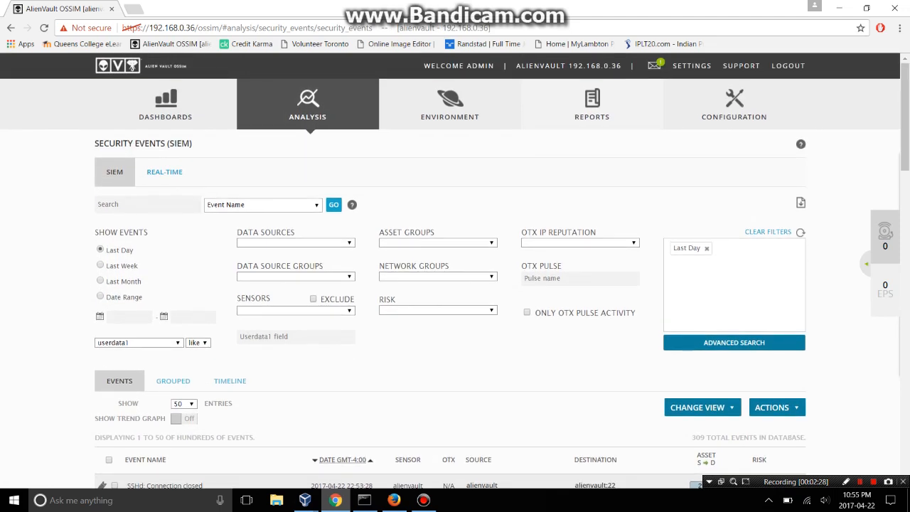
left_click(296, 243)
left_click(249, 276)
scroll(193, 337, "down", 4)
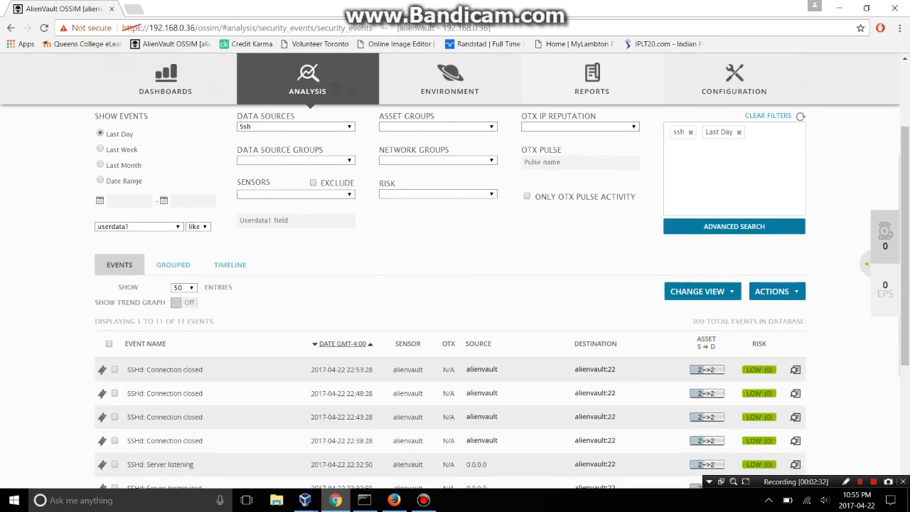
scroll(456, 296, "down", 1)
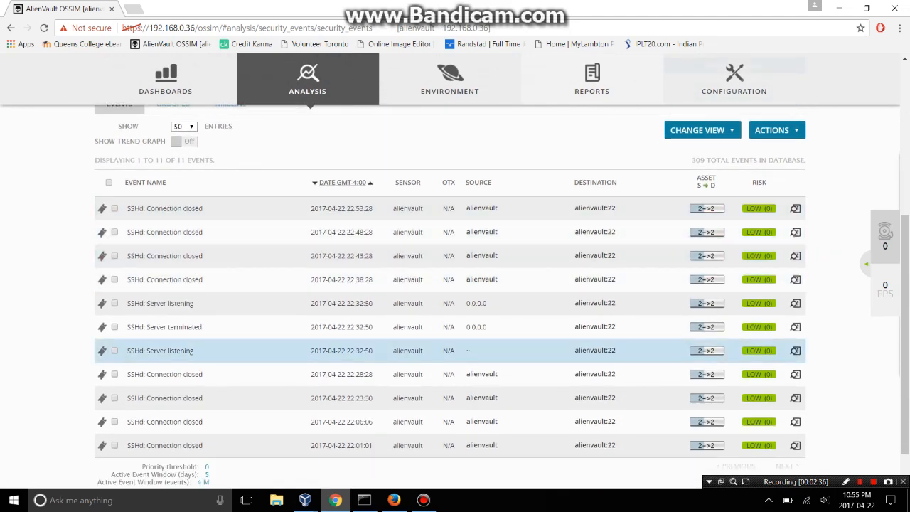
scroll(455, 296, "down", 1)
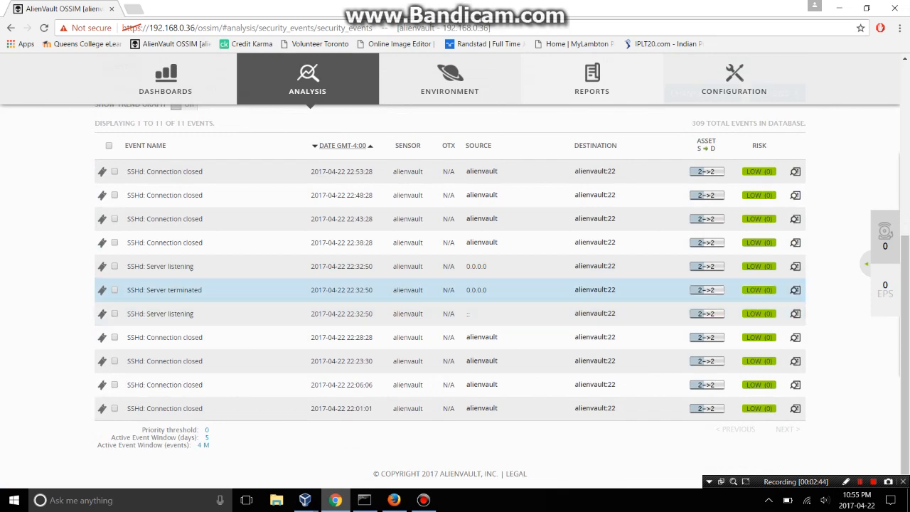
scroll(456, 290, "up", 5)
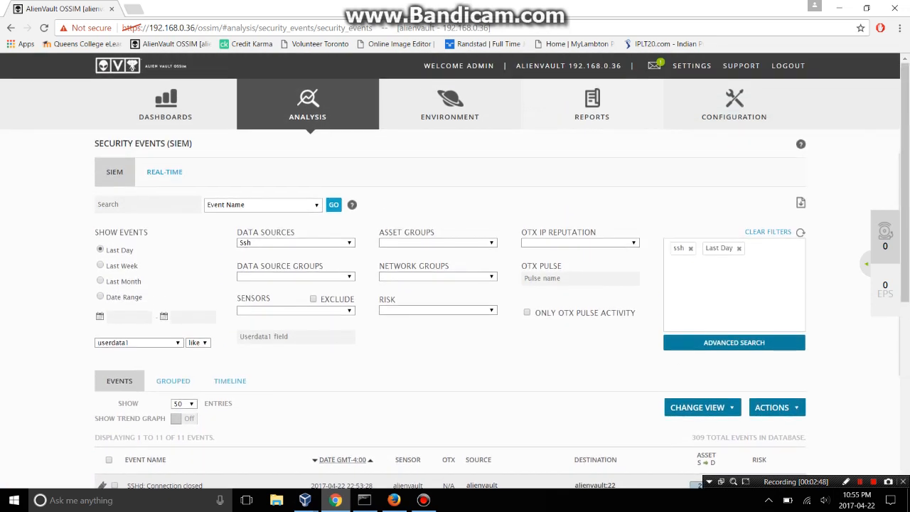
Switch the data source filter to Anomalies, leaving two Host service change events.
left_click(296, 243)
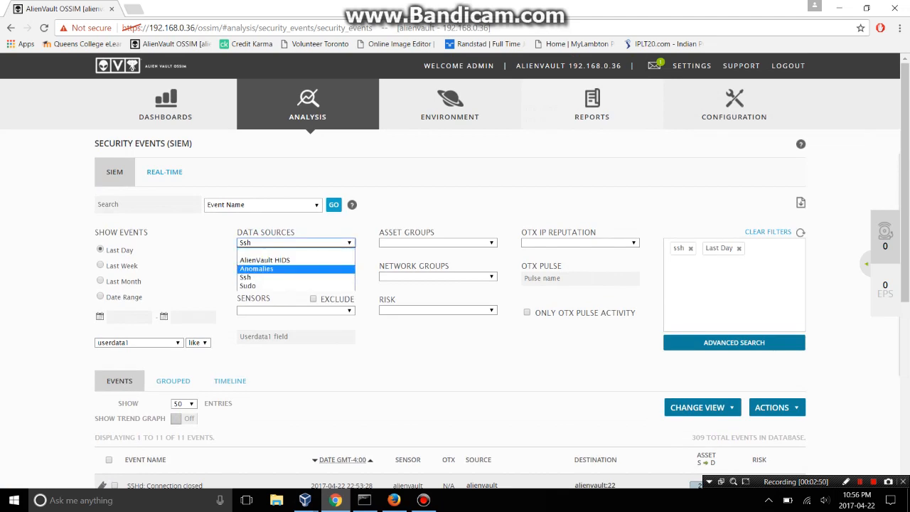
left_click(296, 269)
scroll(455, 289, "down", 2)
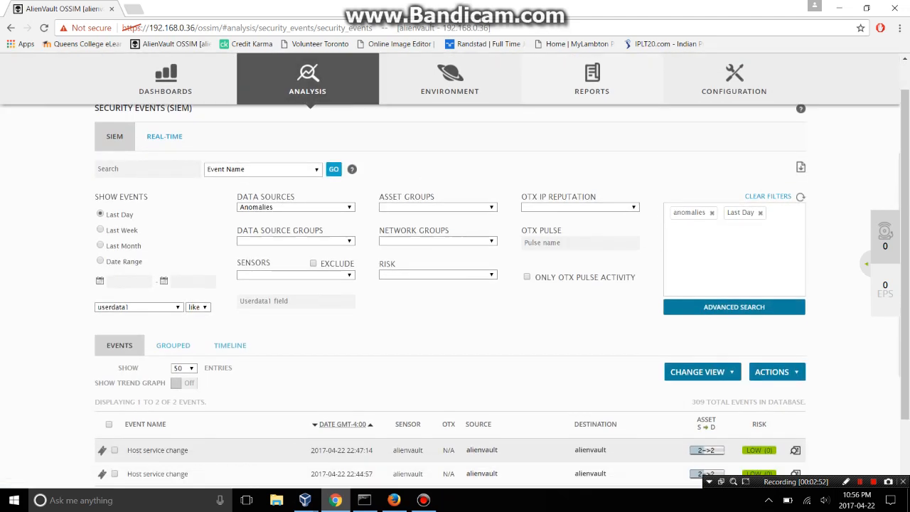
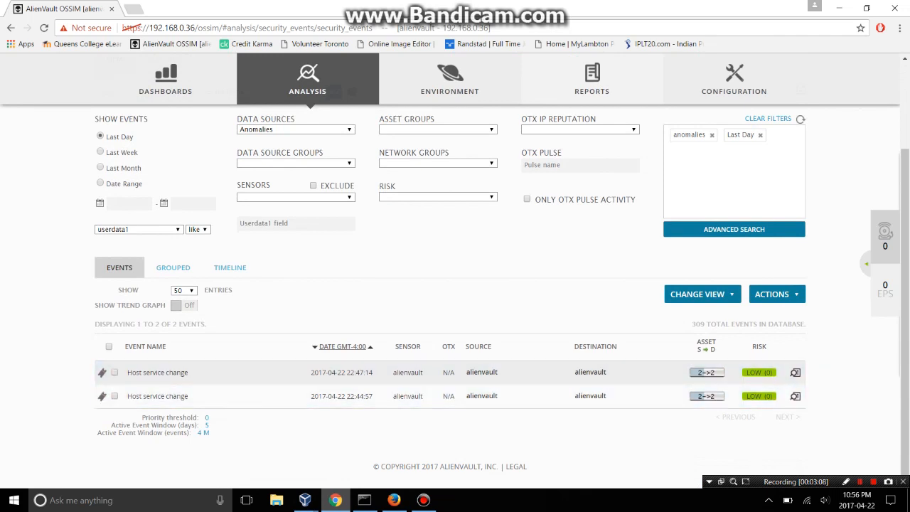
Filter events to the Win_station asset group, then clear that asset group filter again.
scroll(455, 285, "up", 3)
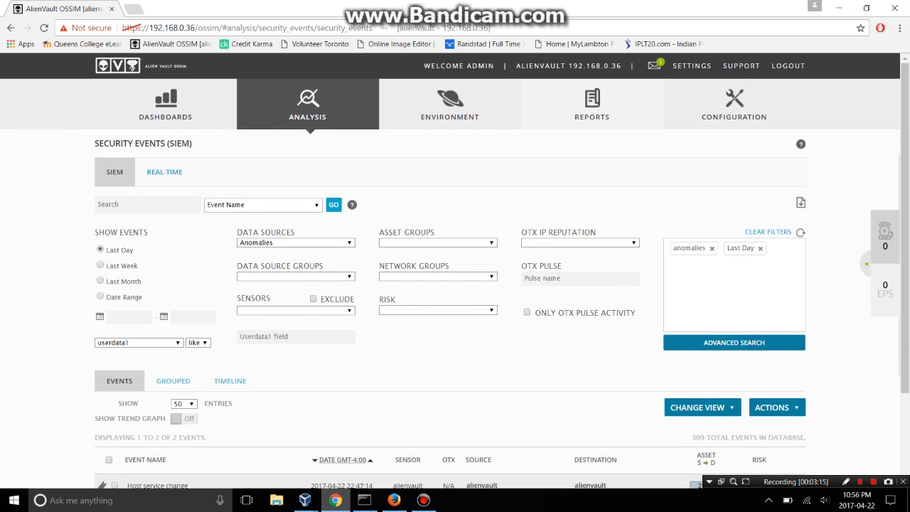
left_click(492, 243)
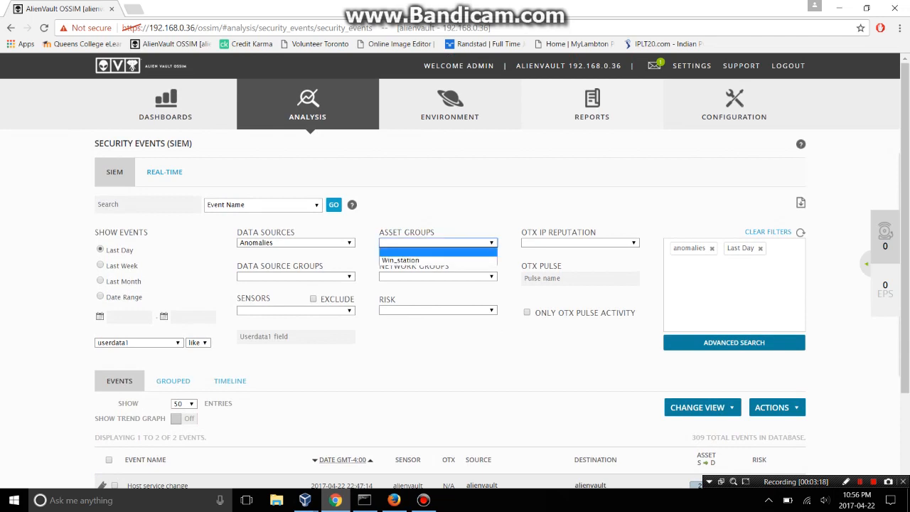
left_click(401, 260)
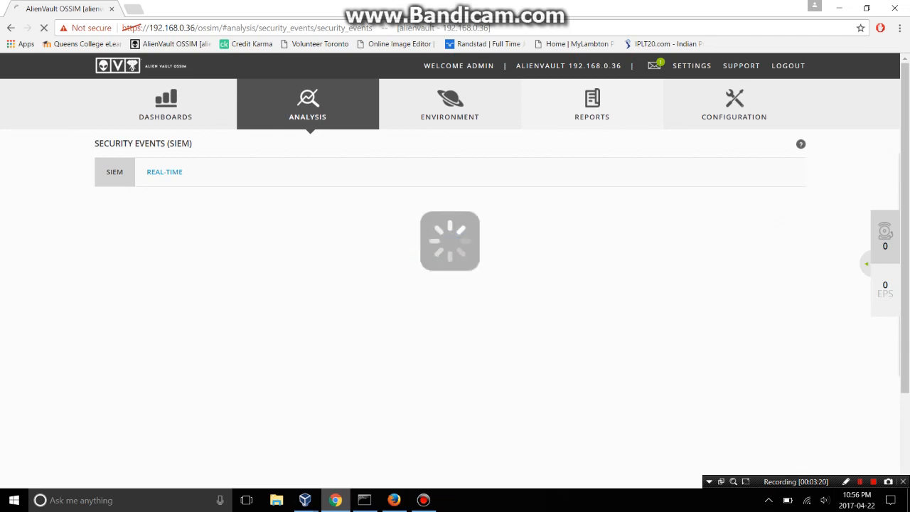
left_click(492, 243)
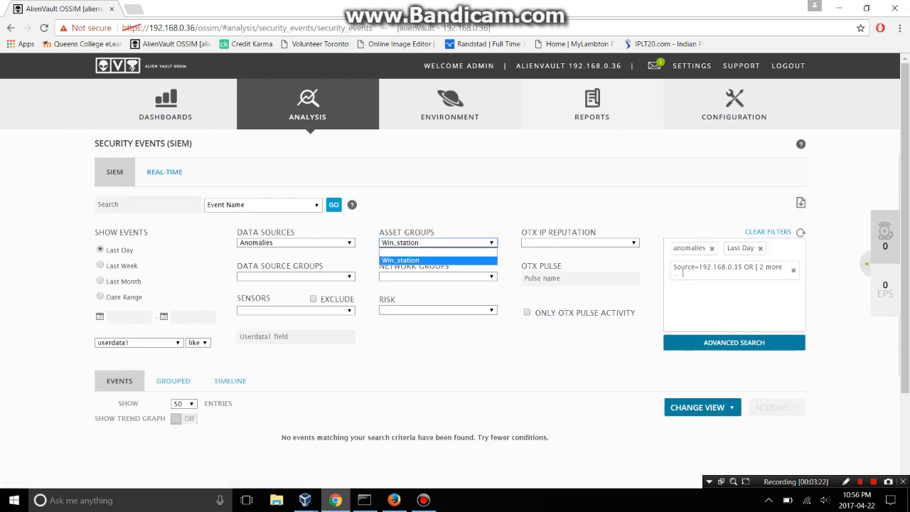
left_click(492, 243)
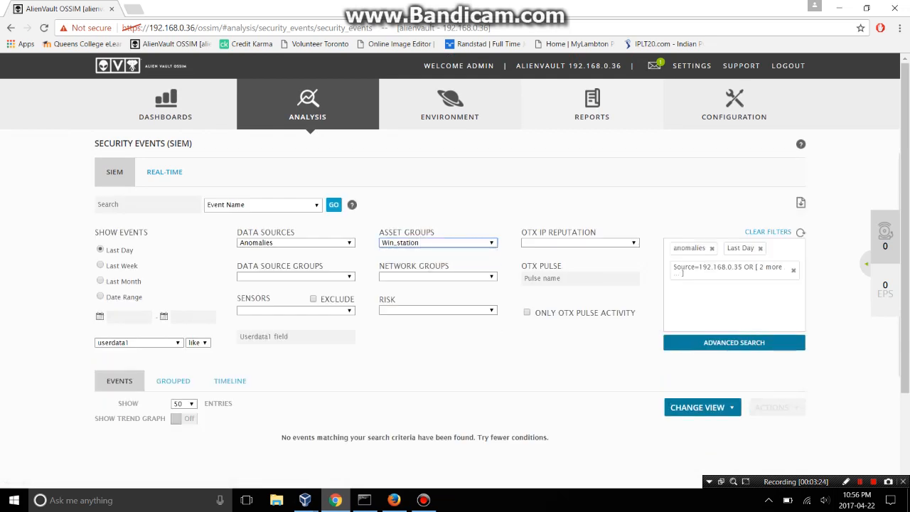
left_click(491, 244)
left_click(427, 251)
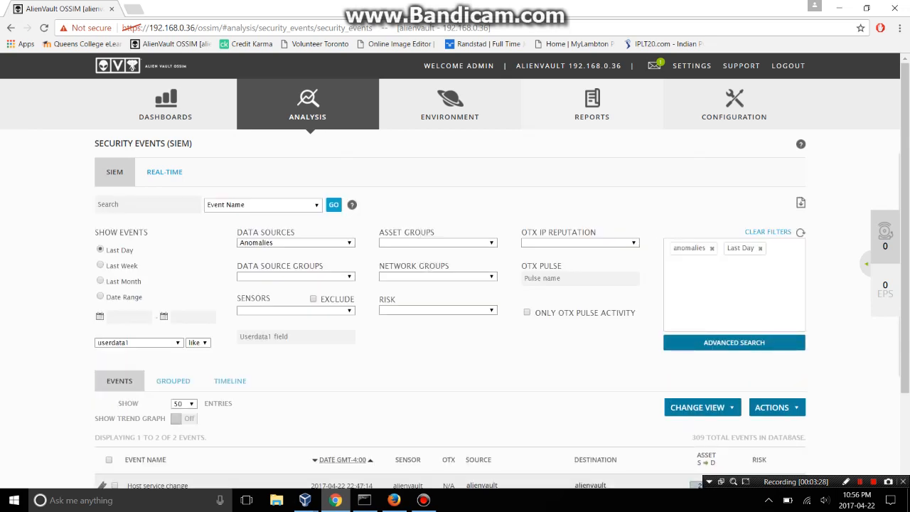
Run a Src or Dst IP search, then switch the search field to Src Host.
left_click(264, 205)
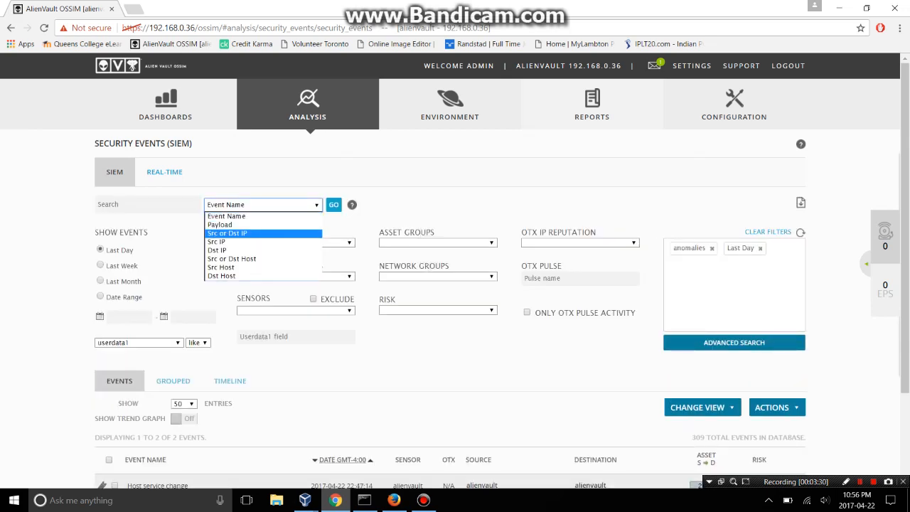
left_click(227, 234)
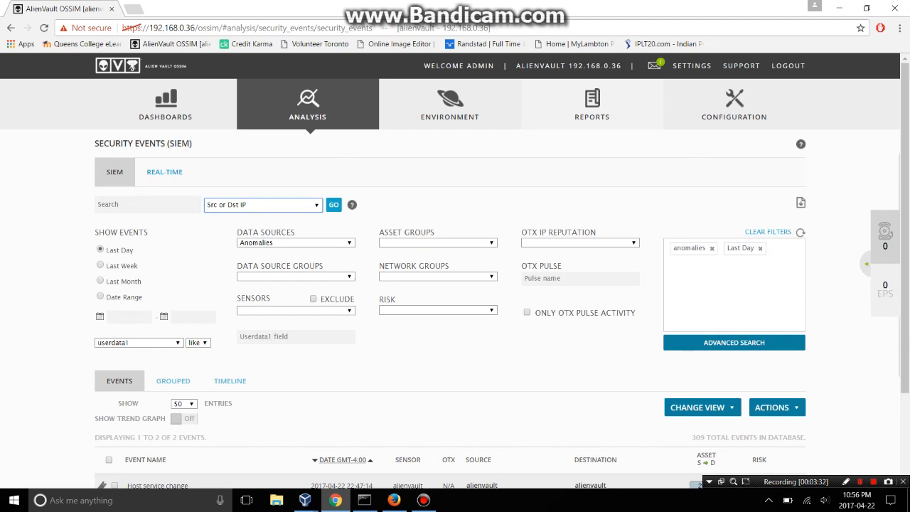
scroll(456, 270, "down", 3)
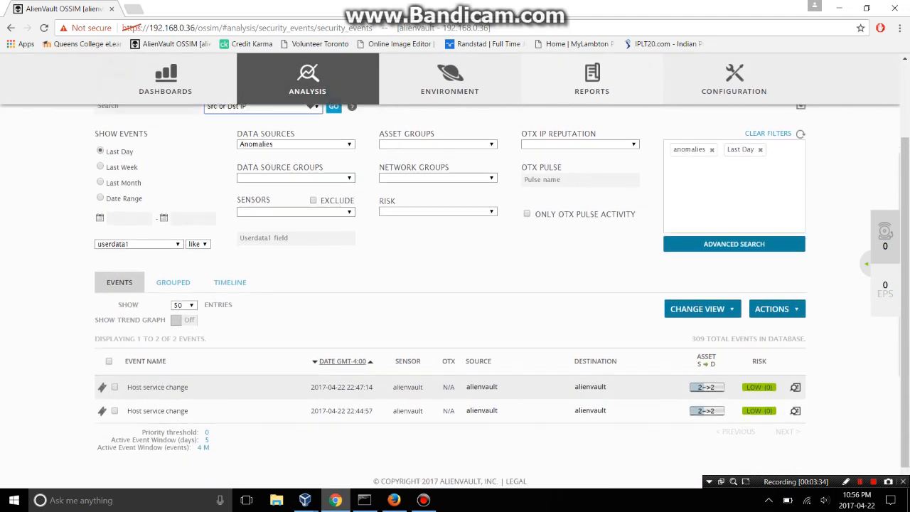
scroll(456, 270, "up", 3)
left_click(334, 205)
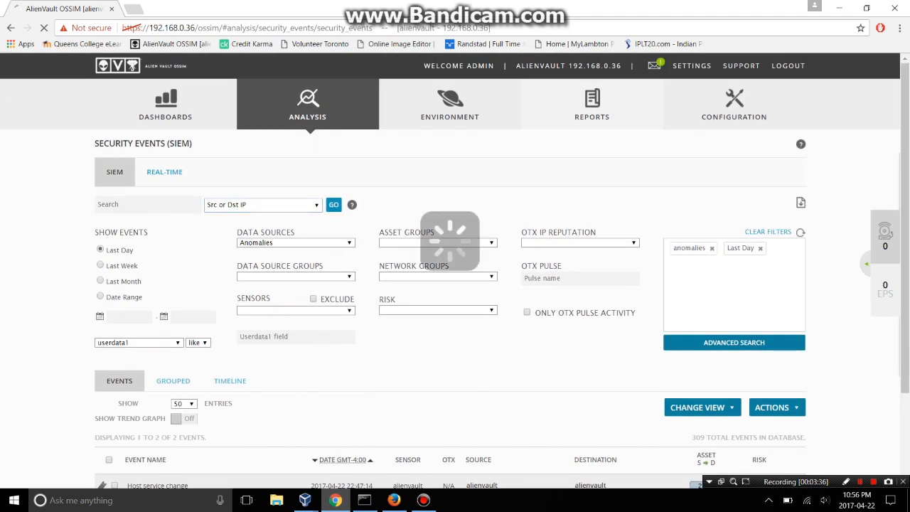
scroll(455, 270, "down", 2)
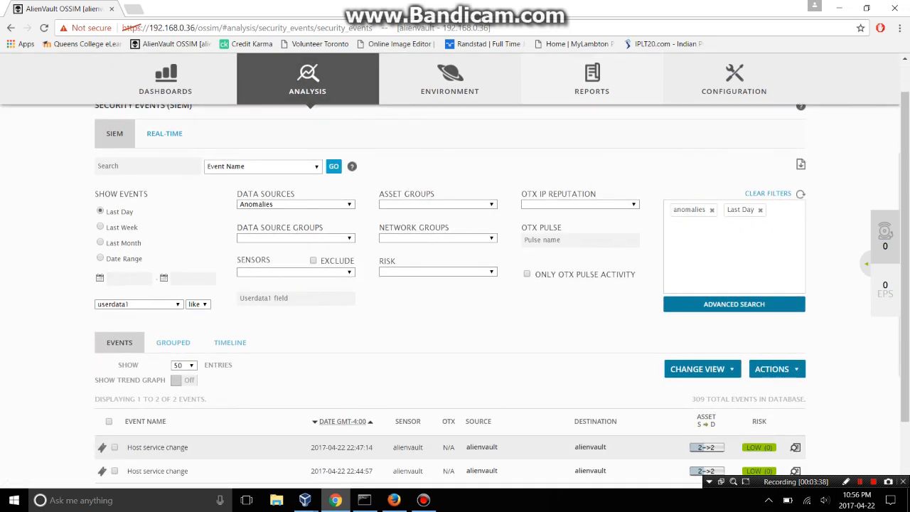
scroll(455, 270, "up", 2)
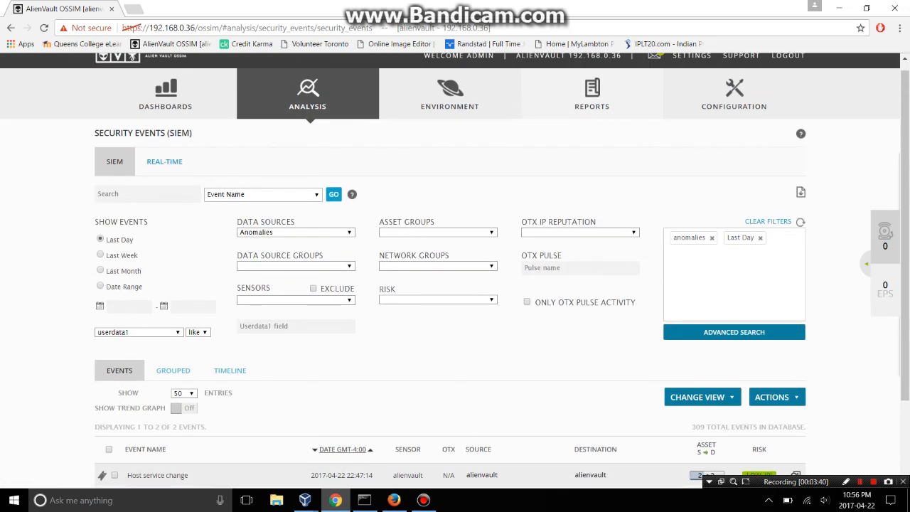
left_click(263, 194)
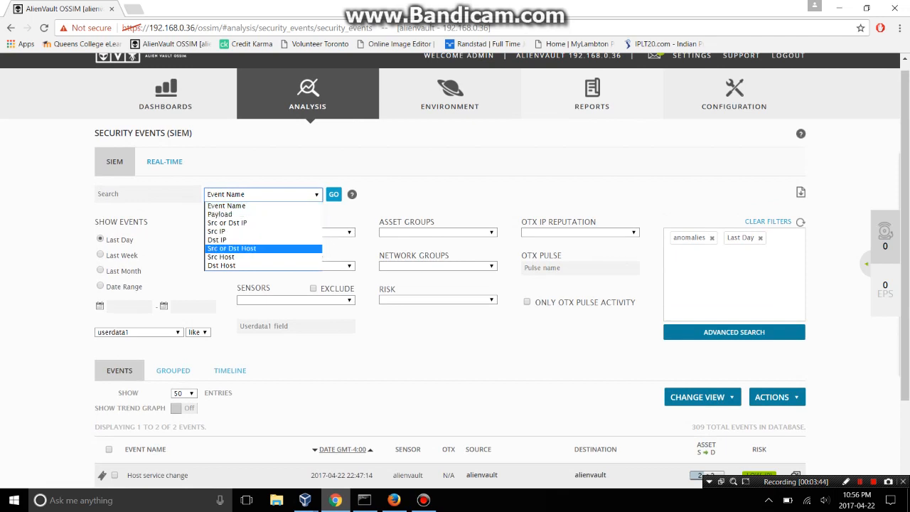
key("Down")
key("Return")
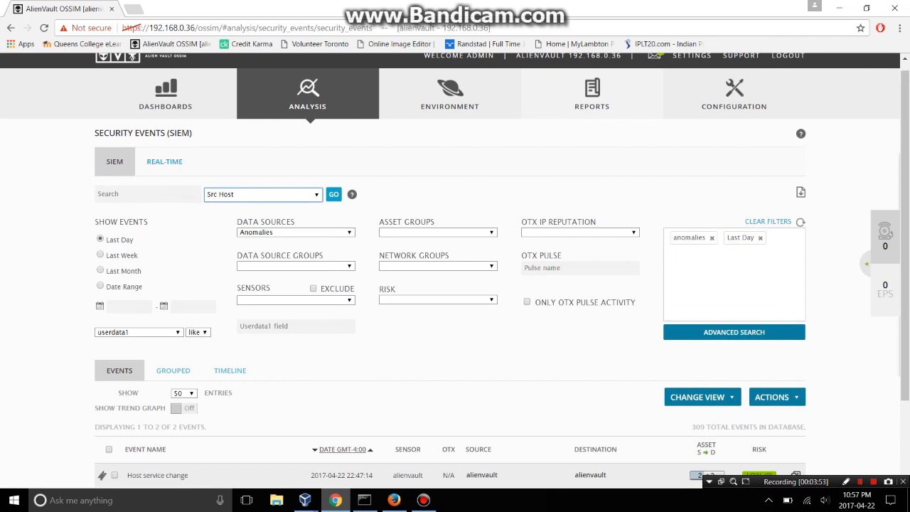
Open Environment > Assets & Groups and review the five hosts with their IPs and operating systems.
mouse_move(308, 106)
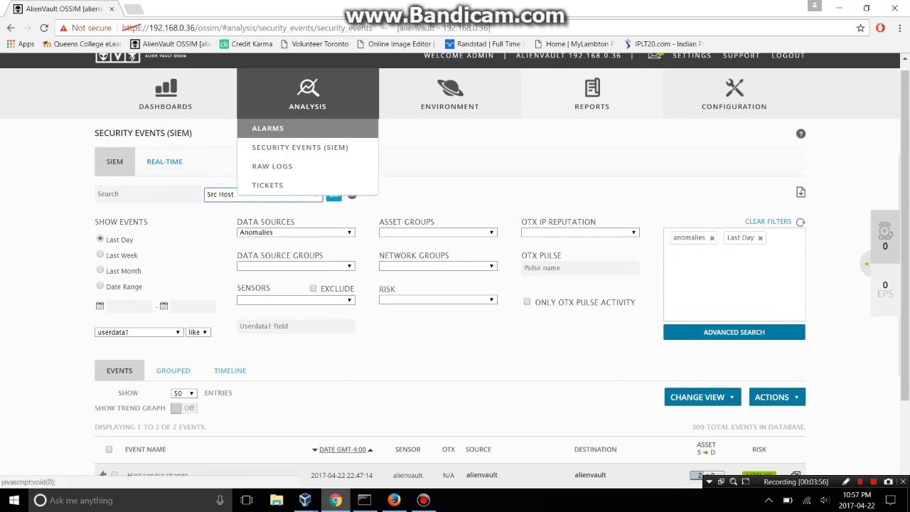
mouse_move(450, 107)
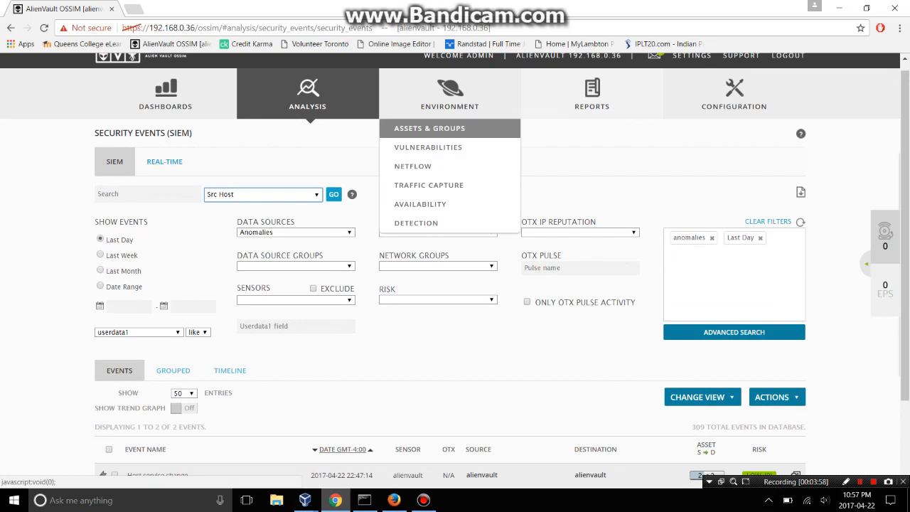
left_click(430, 128)
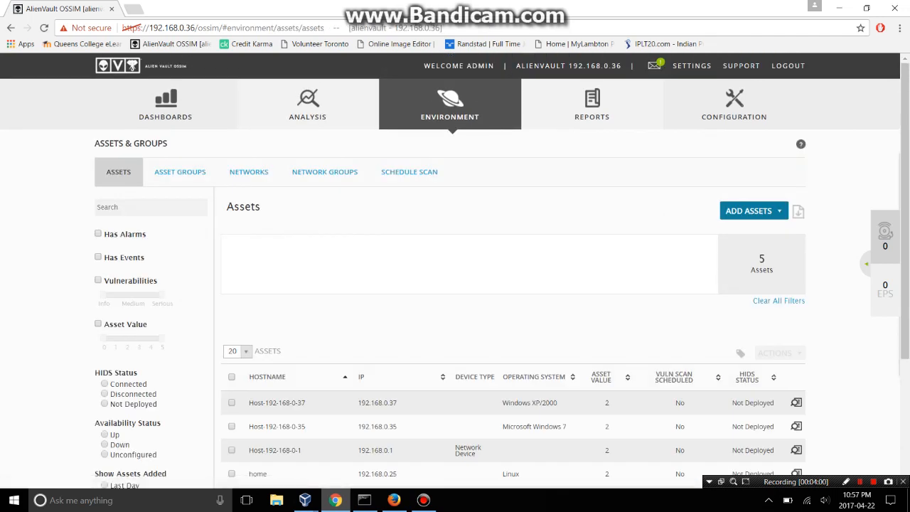
scroll(455, 284, "down", 1)
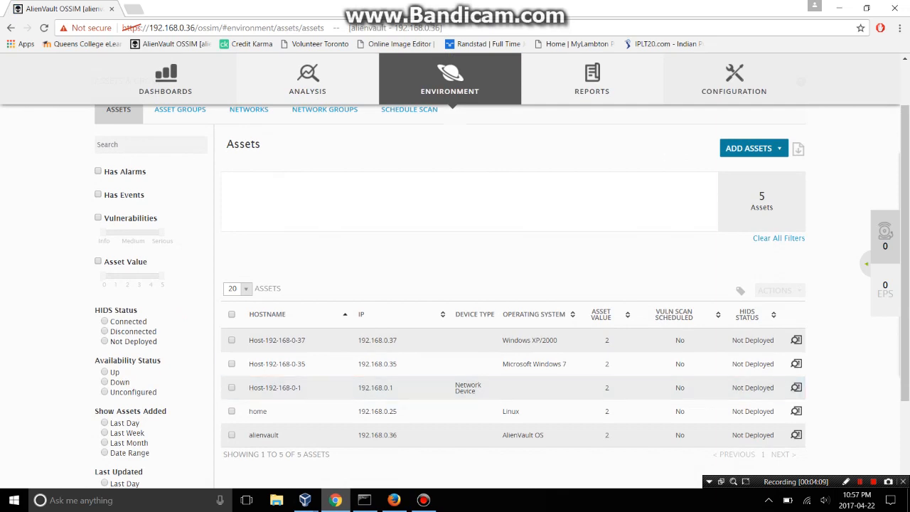
scroll(455, 284, "up", 2)
Go to Environment > Vulnerabilities > Scan Jobs and start an NBE file import.
mouse_move(449, 106)
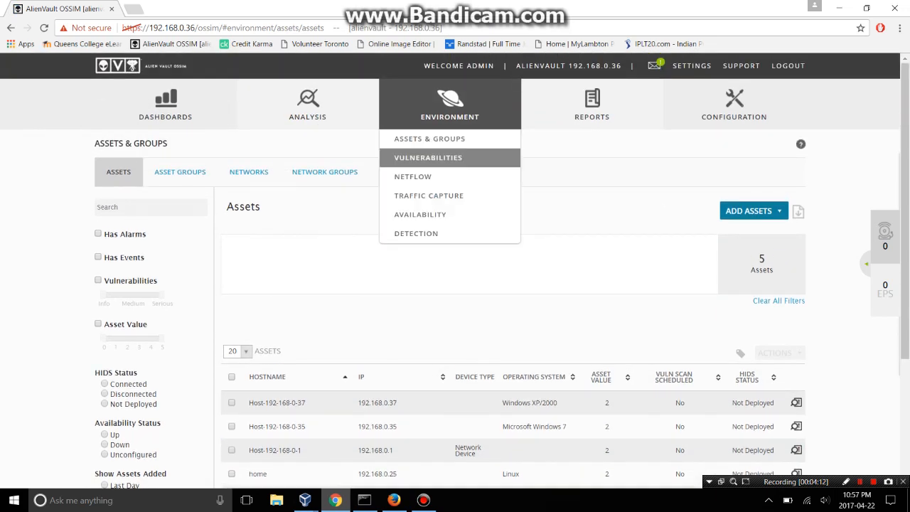
left_click(428, 158)
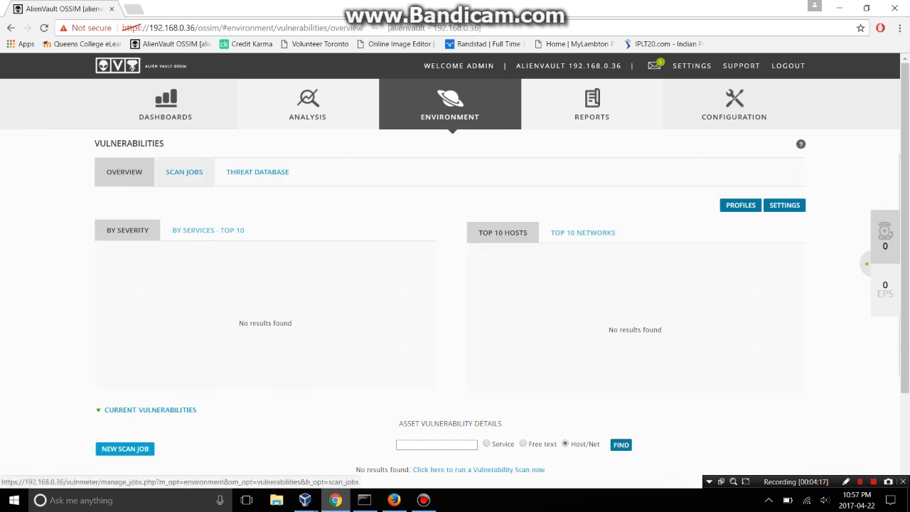
left_click(184, 171)
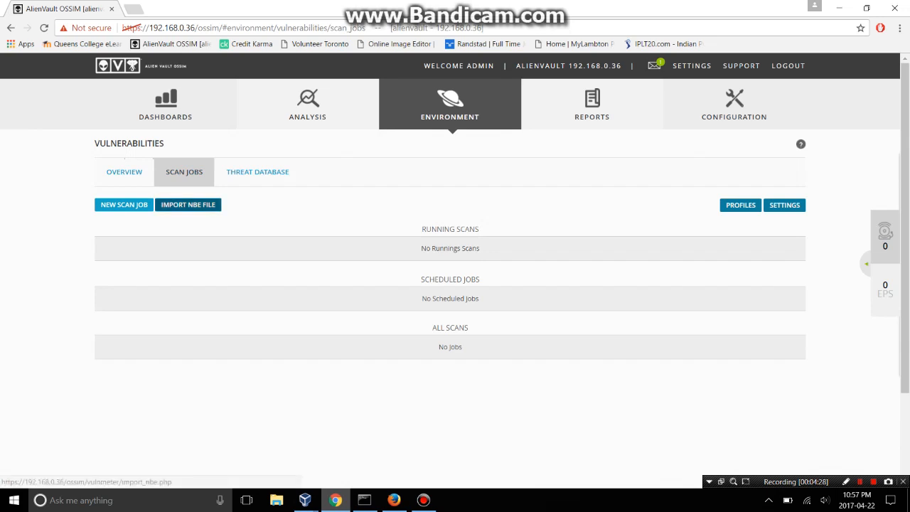
left_click(188, 204)
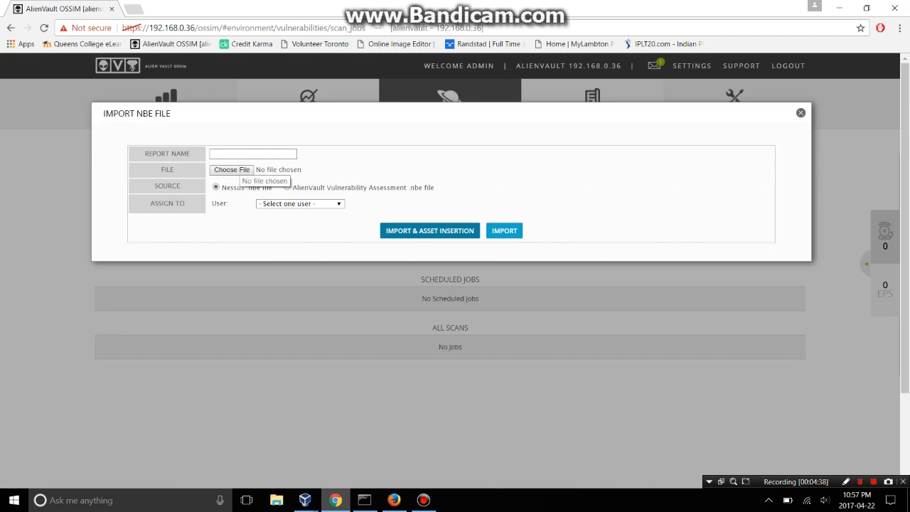
Open the file picker from the Import NBE File form.
left_click(232, 170)
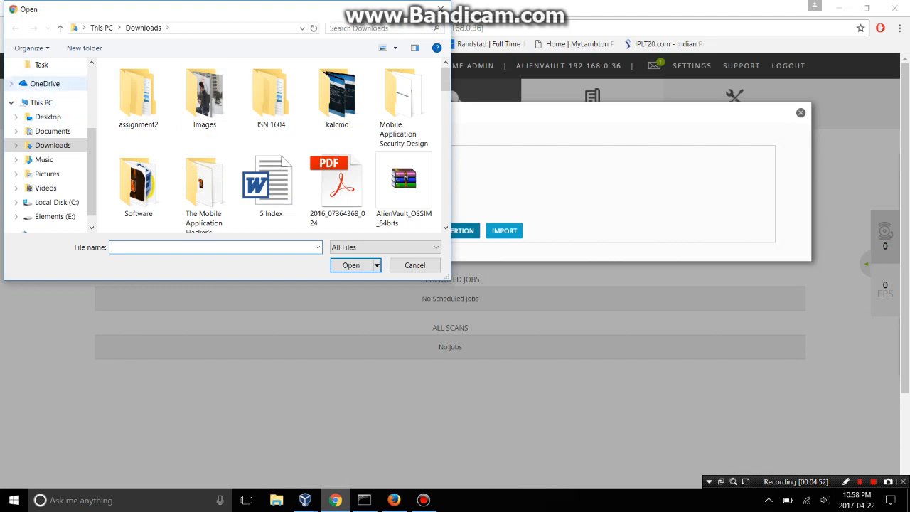
Browse Desktop > New folder (3) > New folder (2), then back out to Downloads.
left_click(47, 116)
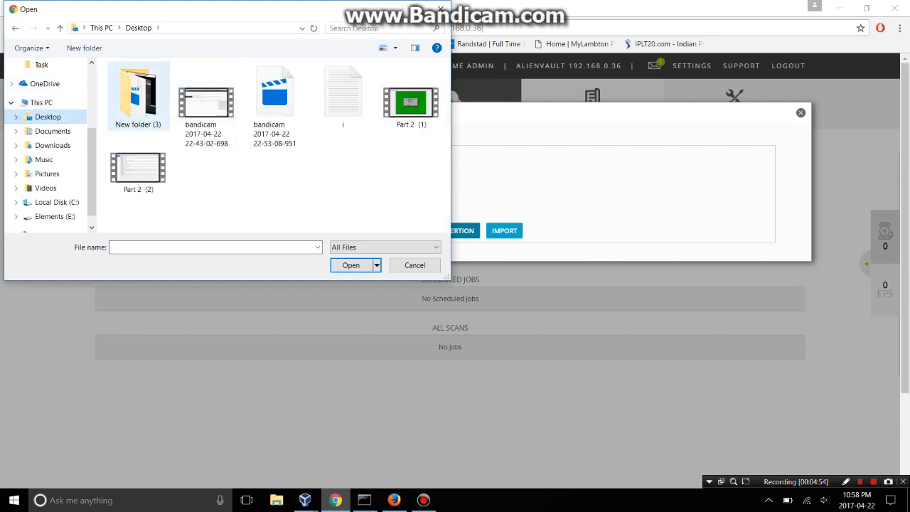
double_click(138, 96)
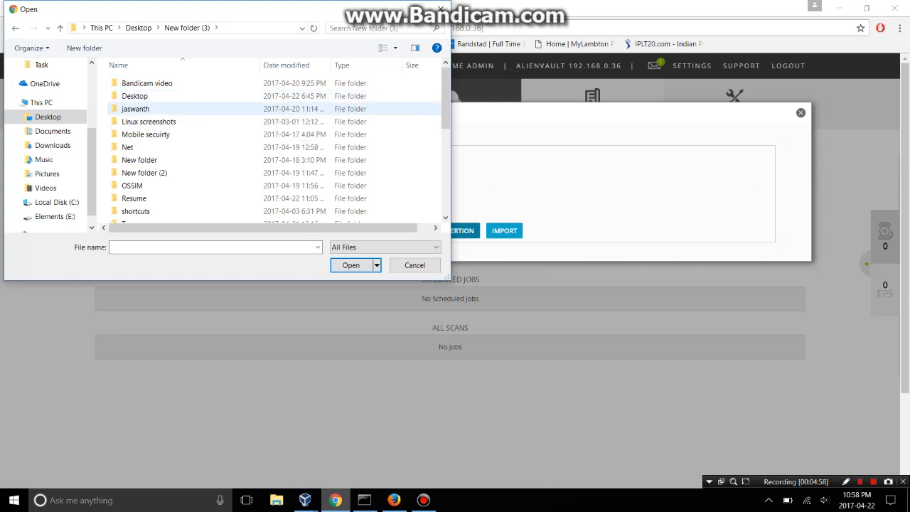
double_click(142, 173)
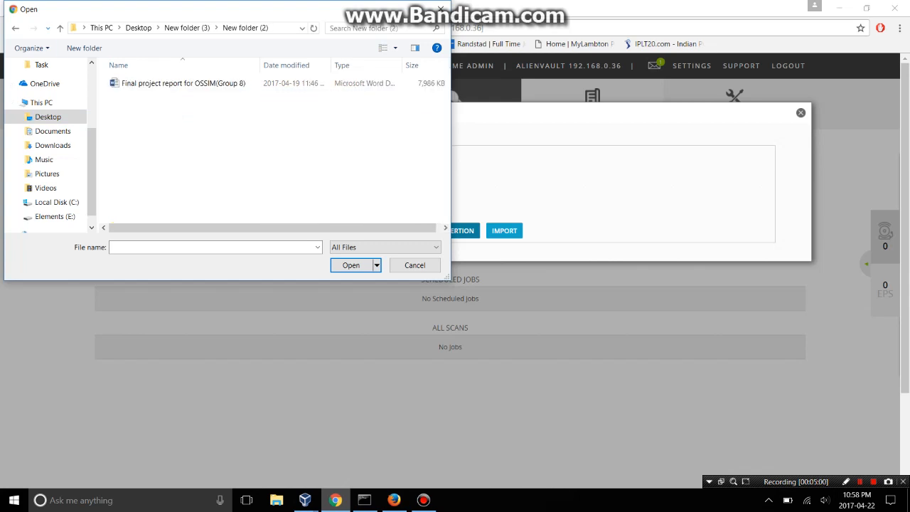
key("BackSpace")
key("BackSpace")
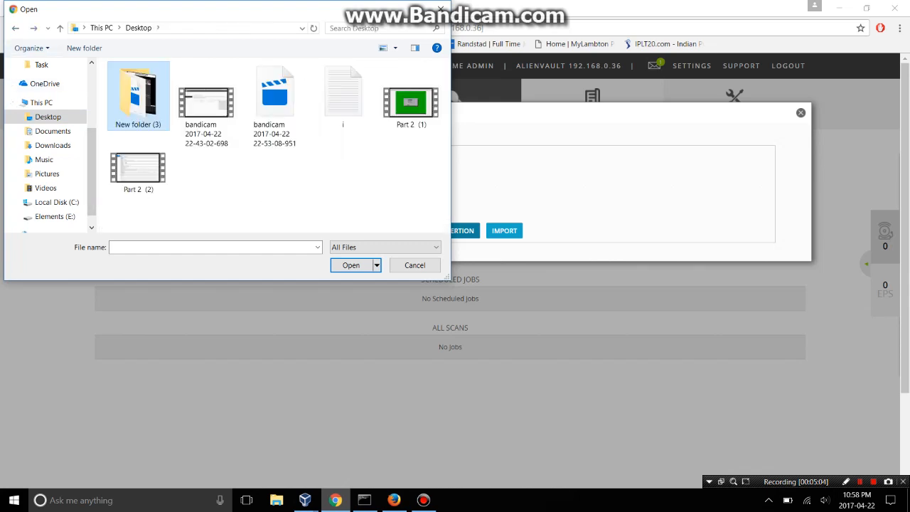
key("Return")
key("BackSpace")
left_click(16, 28)
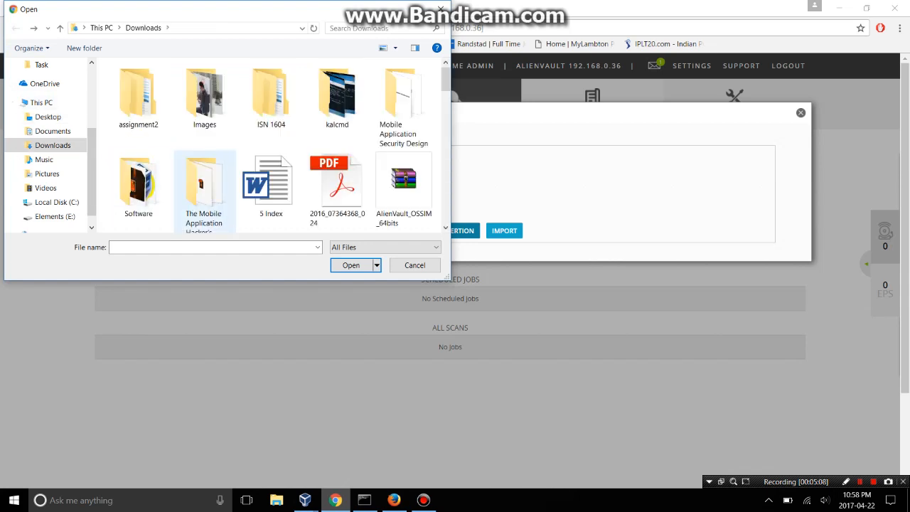
scroll(271, 178, "down", 1)
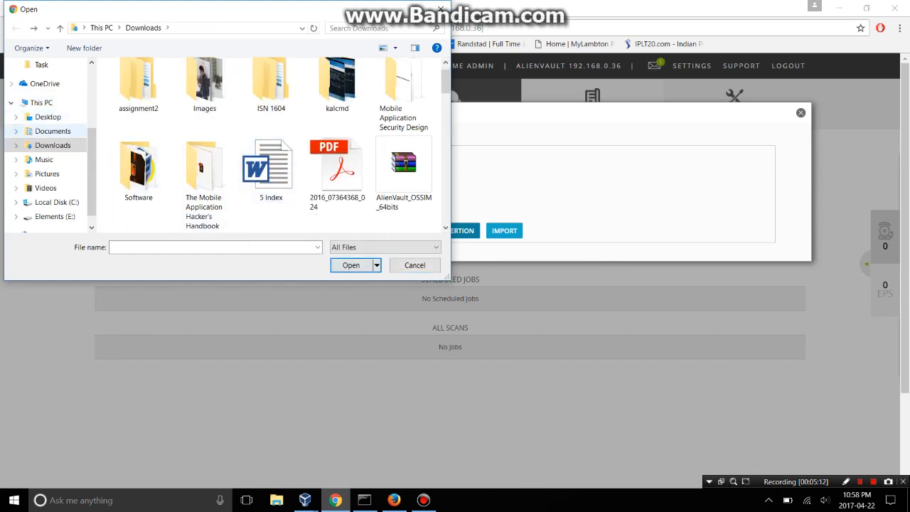
Pick Test_dwdpvi.nessus from Desktop > New folder (3) > New folder for import.
left_click(48, 116)
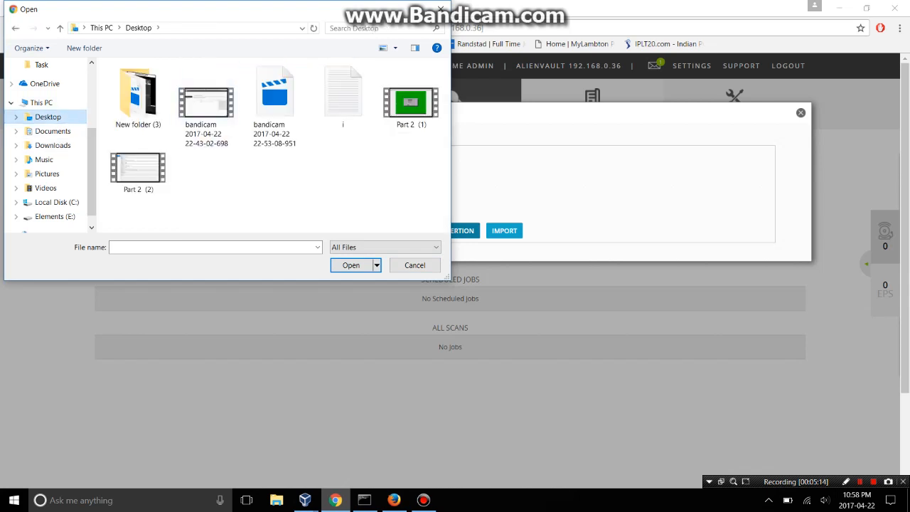
double_click(138, 96)
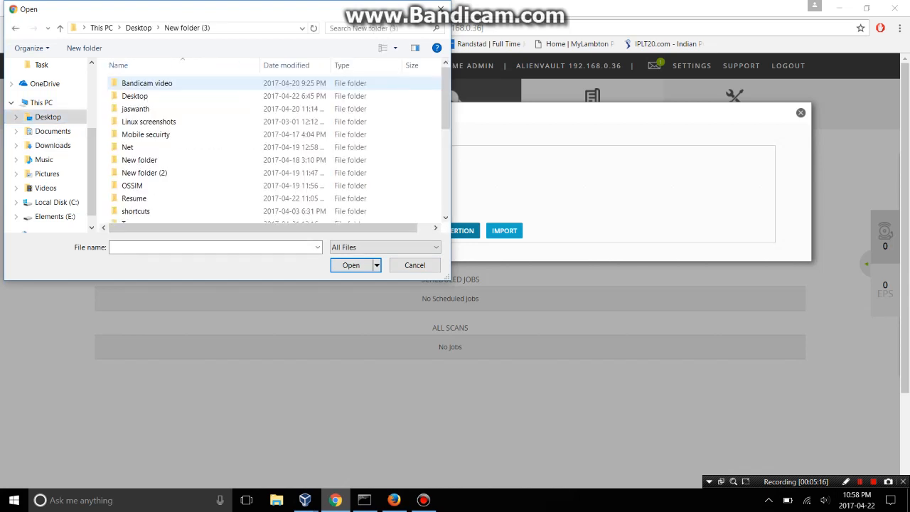
scroll(214, 139, "down", 1)
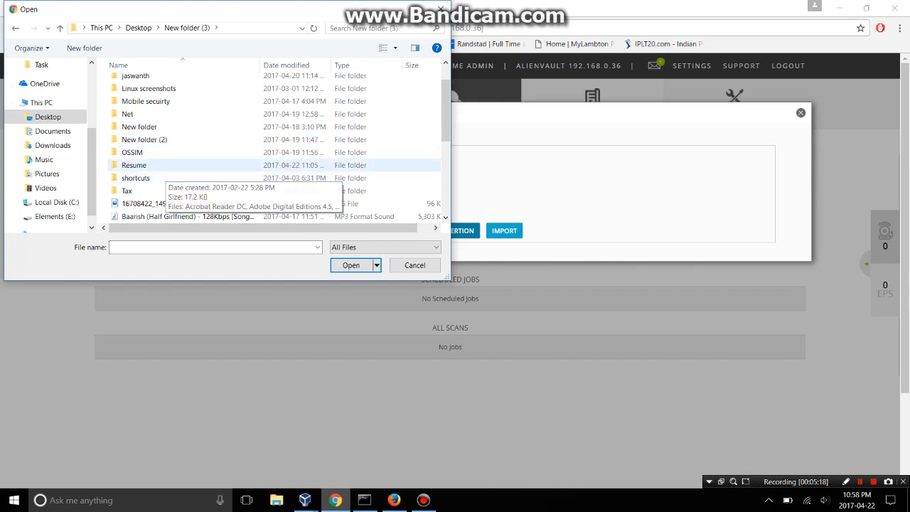
left_click(146, 127)
double_click(145, 126)
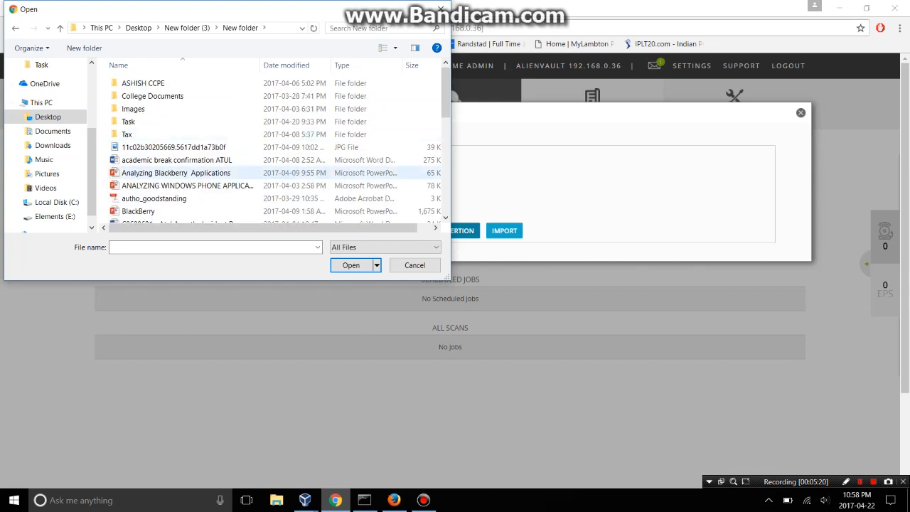
scroll(149, 178, "down", 5)
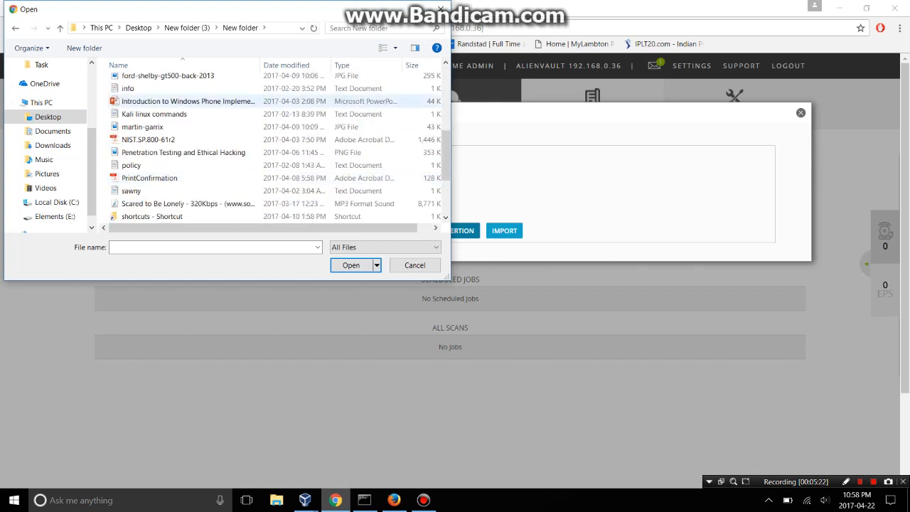
scroll(185, 152, "down", 2)
left_click(151, 165)
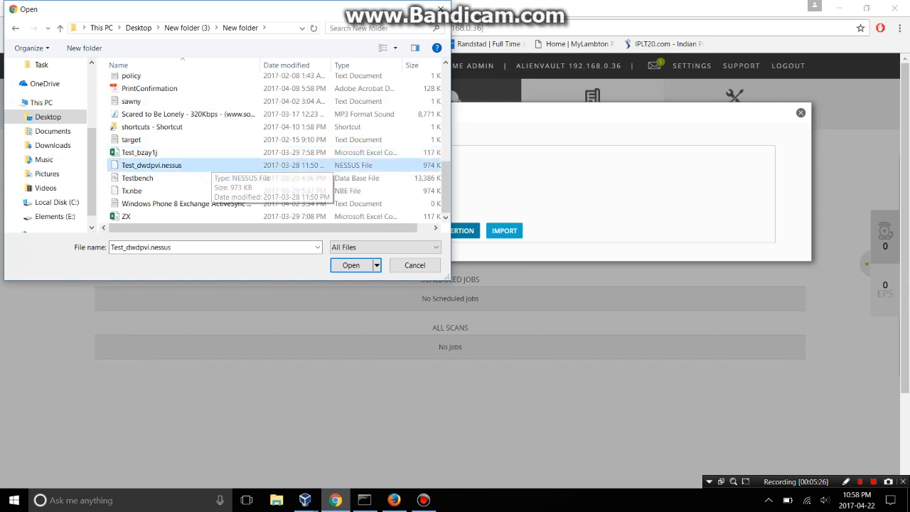
left_click(352, 265)
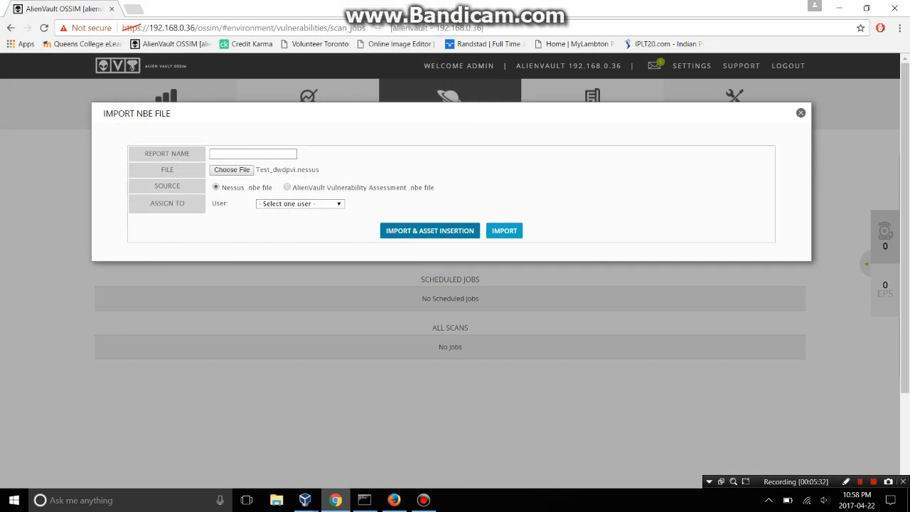
Assign the NBE import to the admin user and close the import form.
left_click(300, 205)
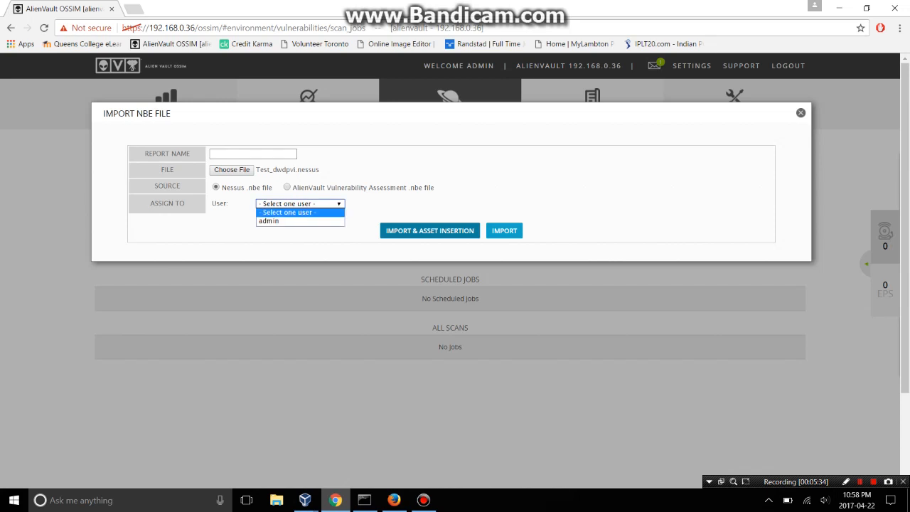
left_click(269, 220)
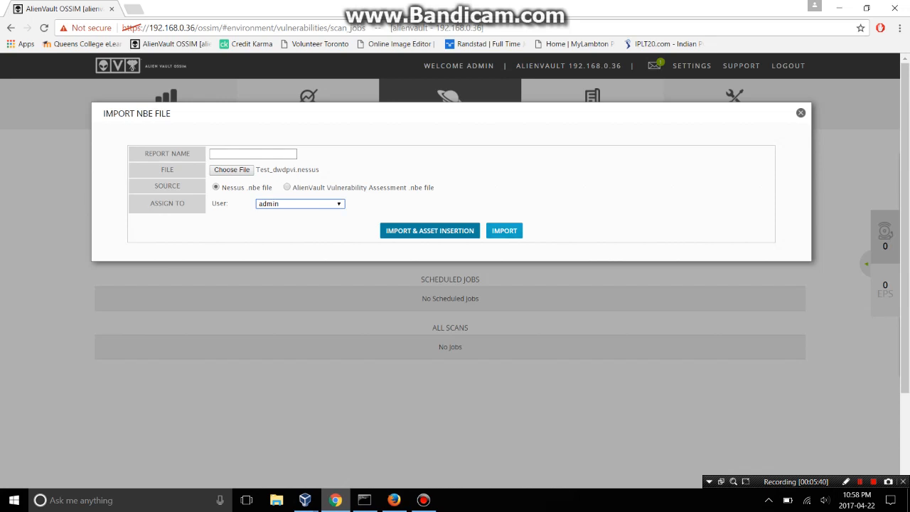
left_click(801, 113)
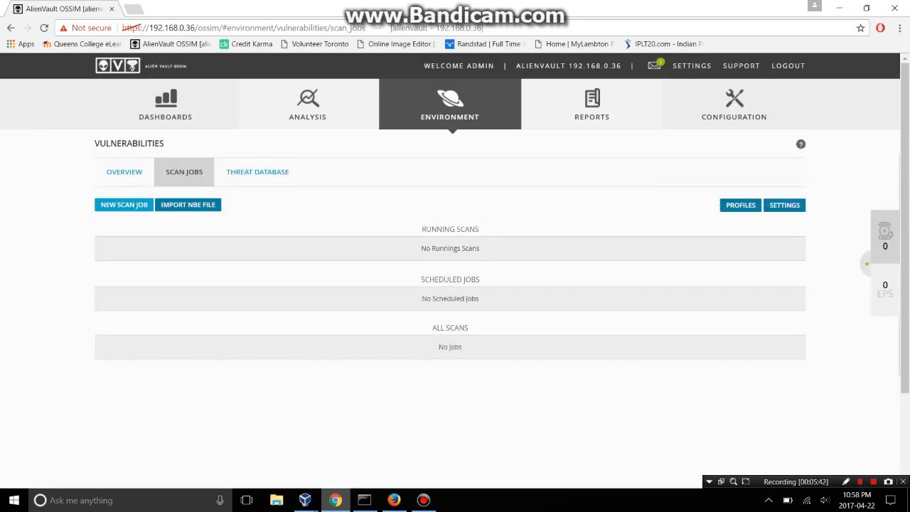
Open the Threat Database and scroll the threat-family table to the 51,276 Total row and back.
left_click(257, 171)
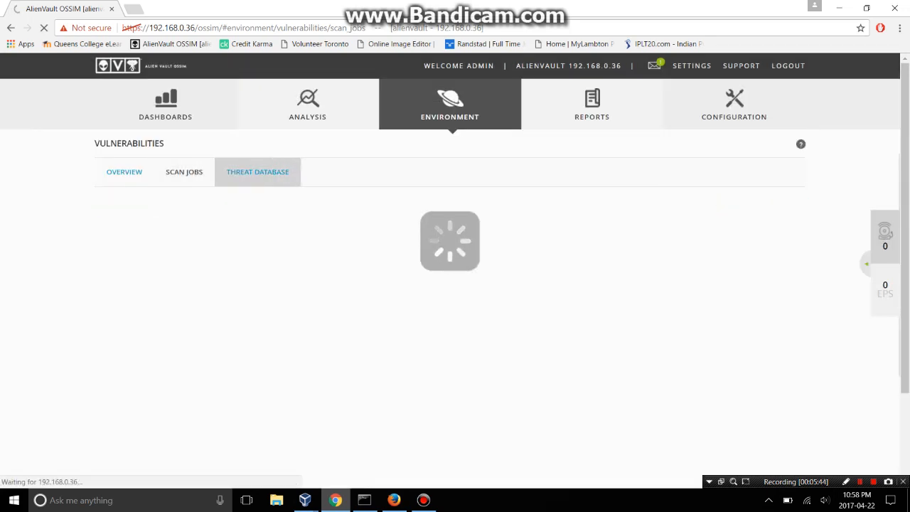
scroll(455, 270, "down", 1)
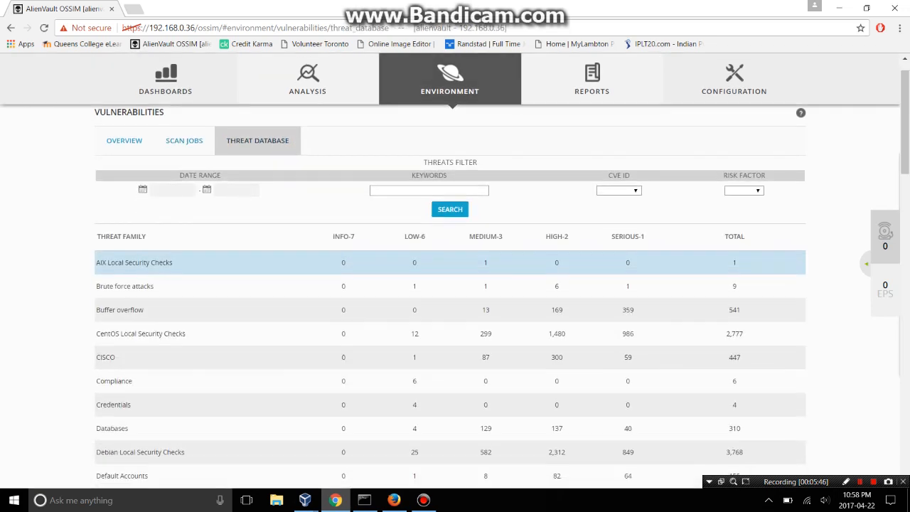
scroll(456, 284, "down", 1)
scroll(456, 284, "up", 3)
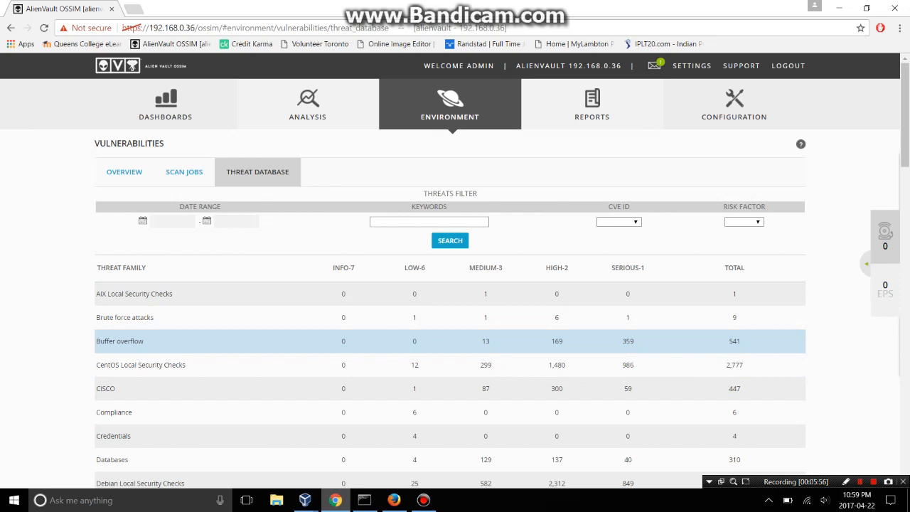
scroll(455, 345, "down", 1)
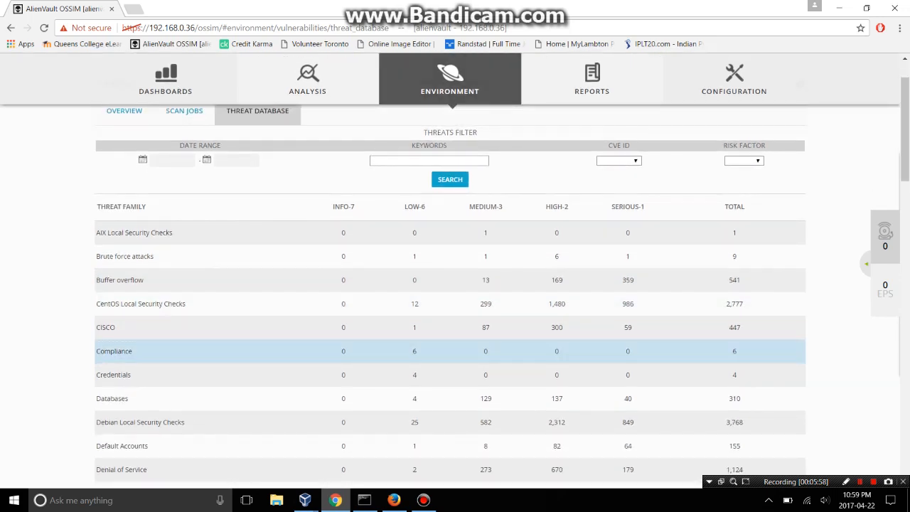
scroll(455, 342, "down", 1)
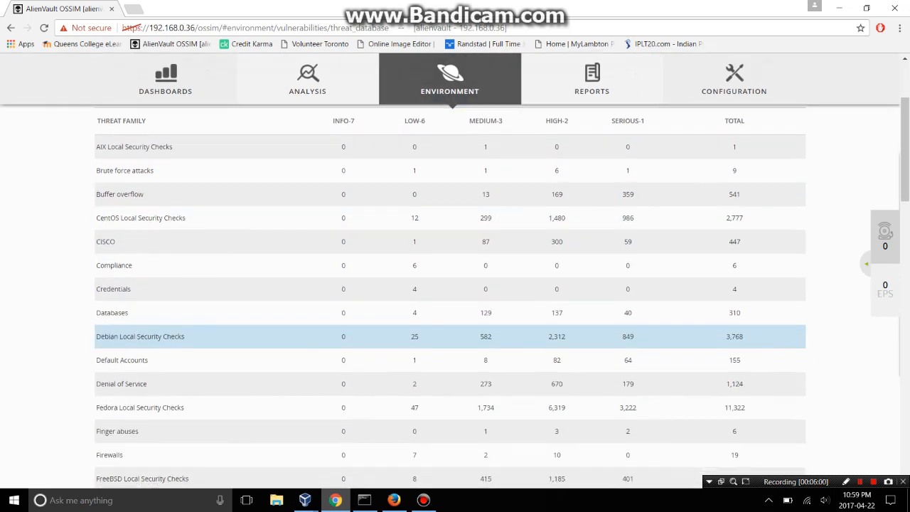
scroll(455, 342, "down", 1)
scroll(455, 341, "down", 1)
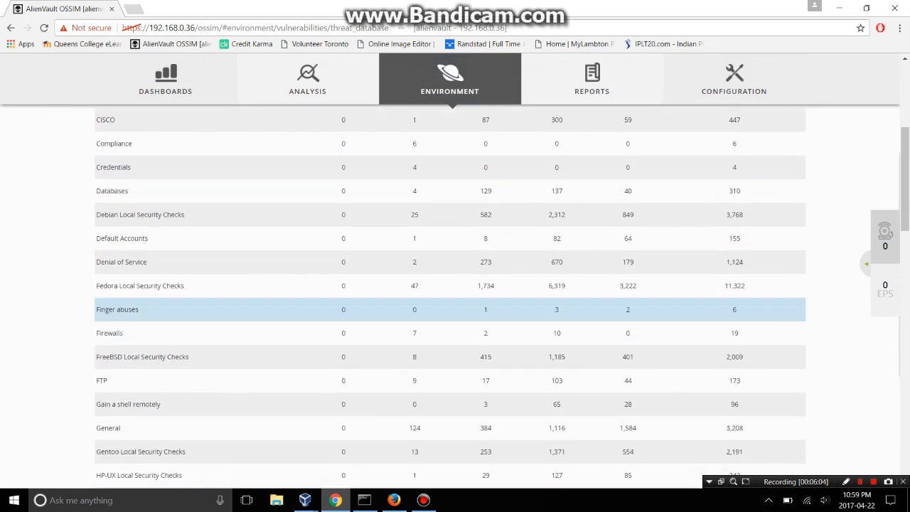
scroll(455, 349, "up", 4)
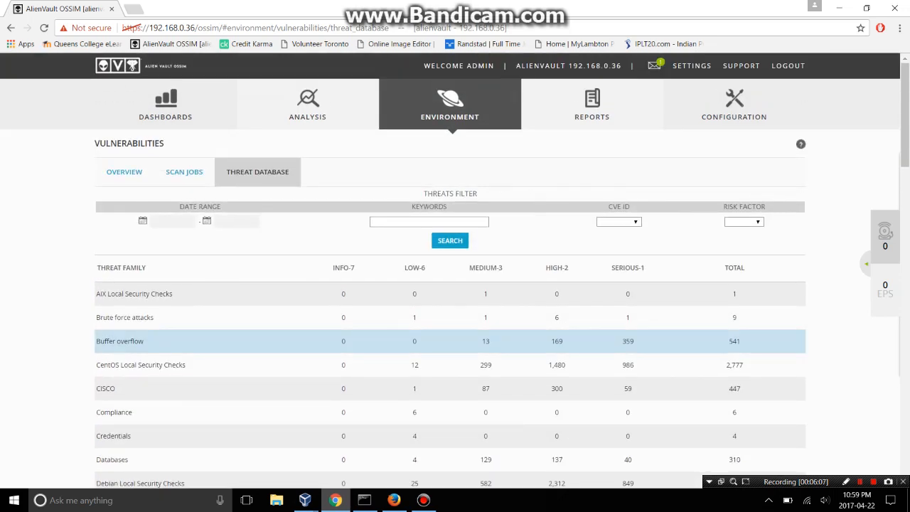
scroll(455, 338, "down", 1)
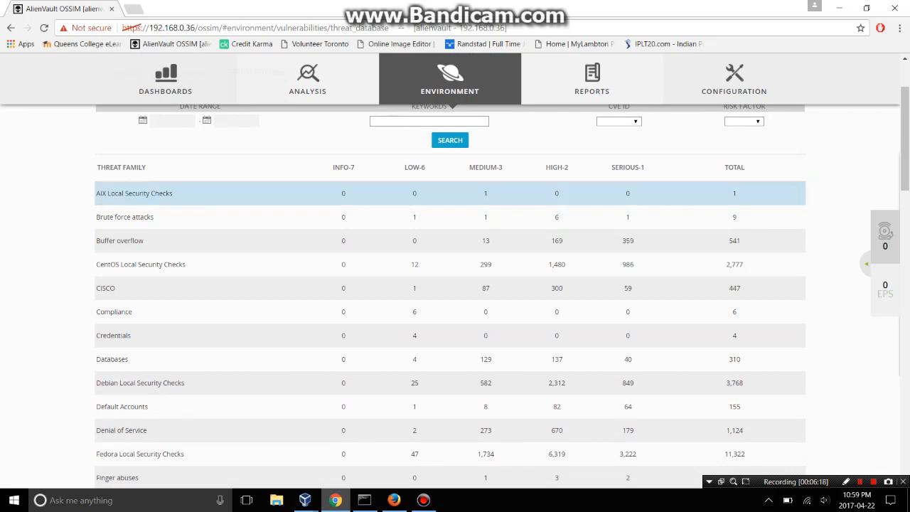
scroll(503, 288, "down", 1)
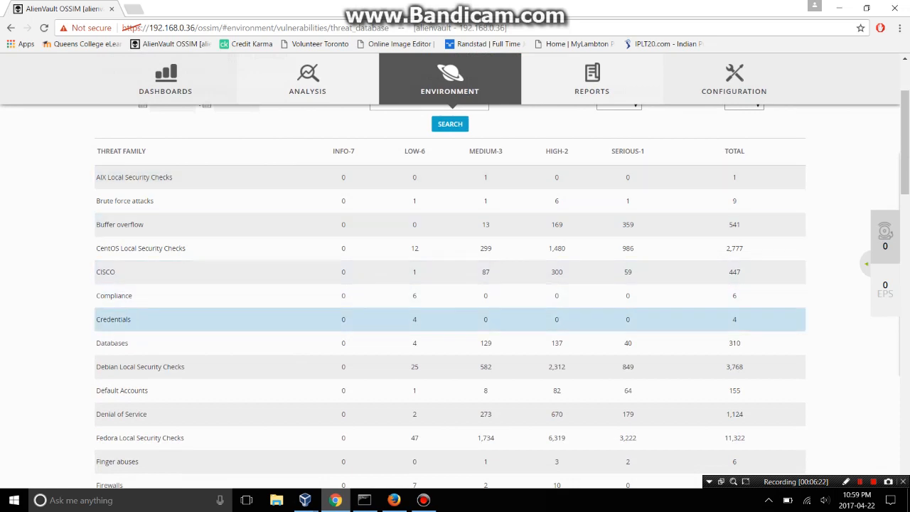
scroll(450, 368, "down", 2)
scroll(450, 373, "down", 4)
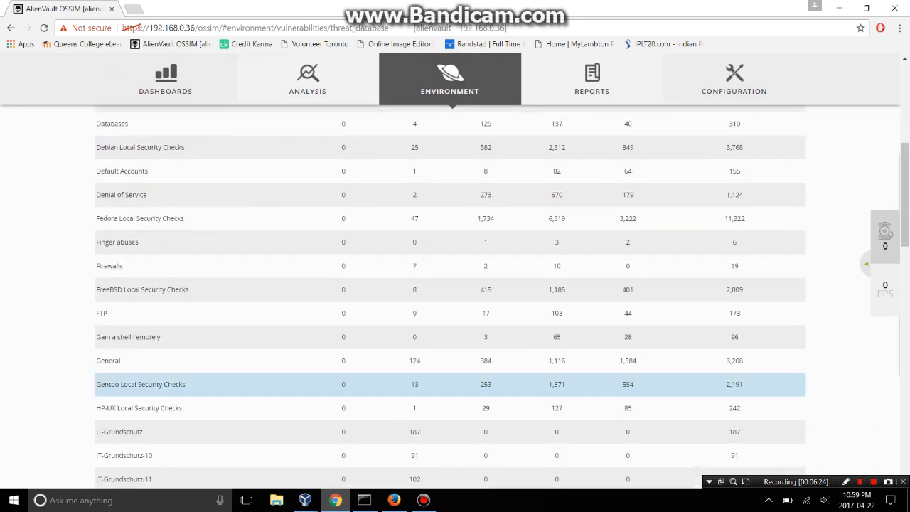
scroll(450, 369, "down", 2)
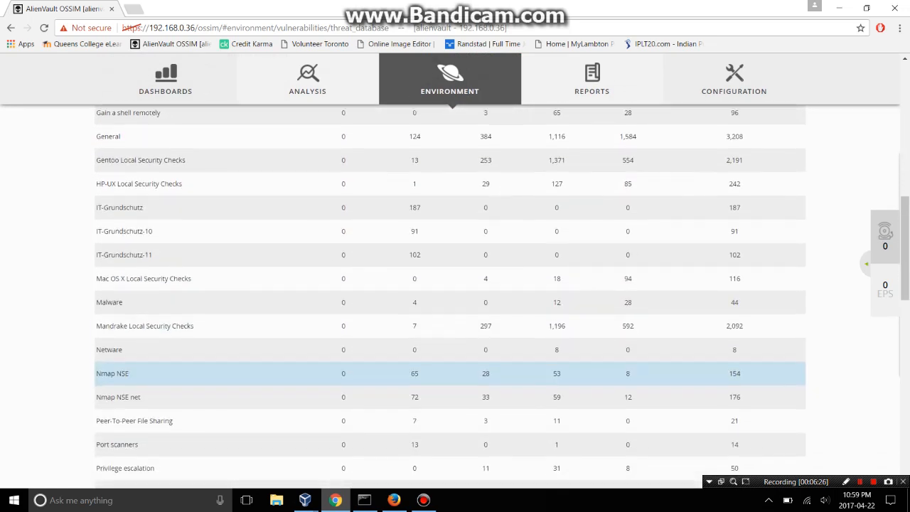
scroll(450, 373, "down", 4)
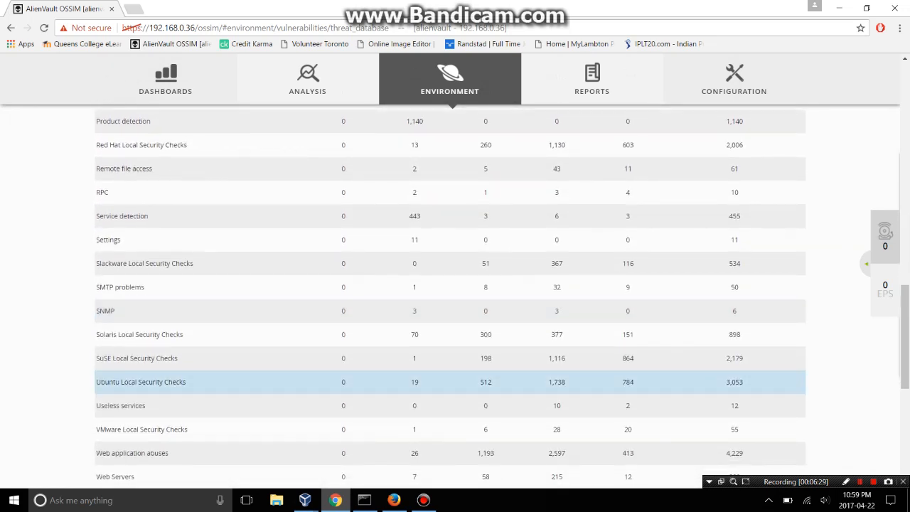
scroll(450, 384, "down", 4)
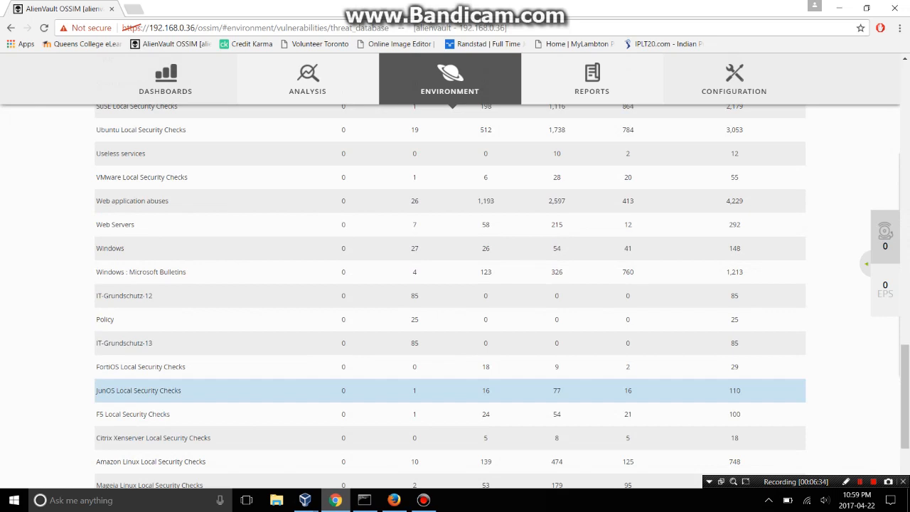
scroll(450, 387, "down", 2)
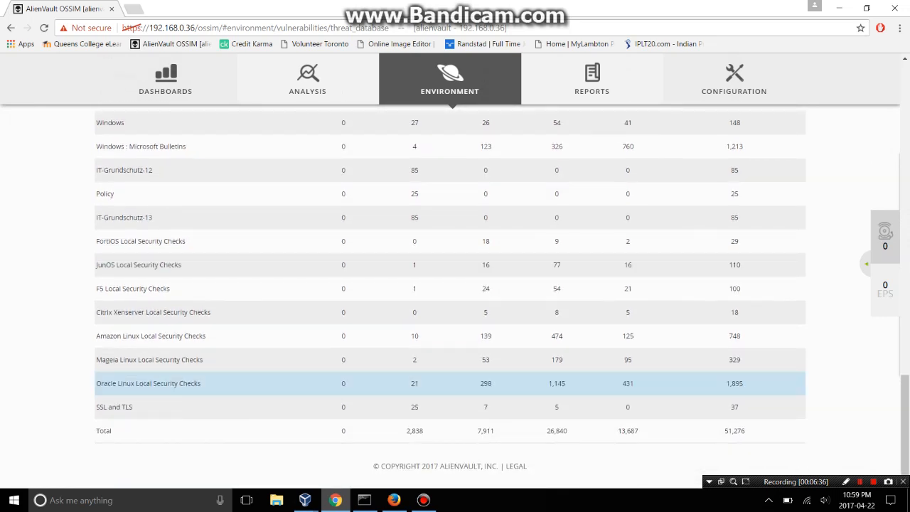
scroll(451, 384, "up", 20)
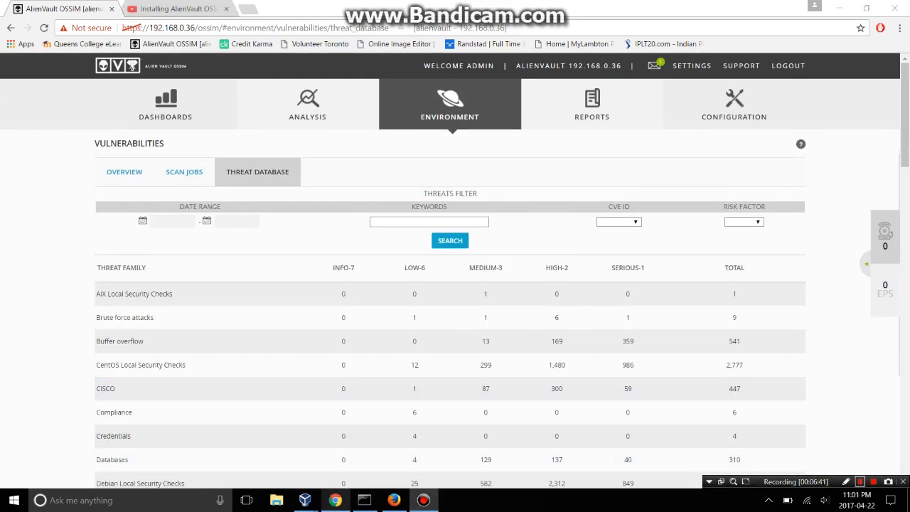
Go to Detection > HIDS Agents, showing the 127.0.0.1 agent, and start adding a new agent.
mouse_move(450, 107)
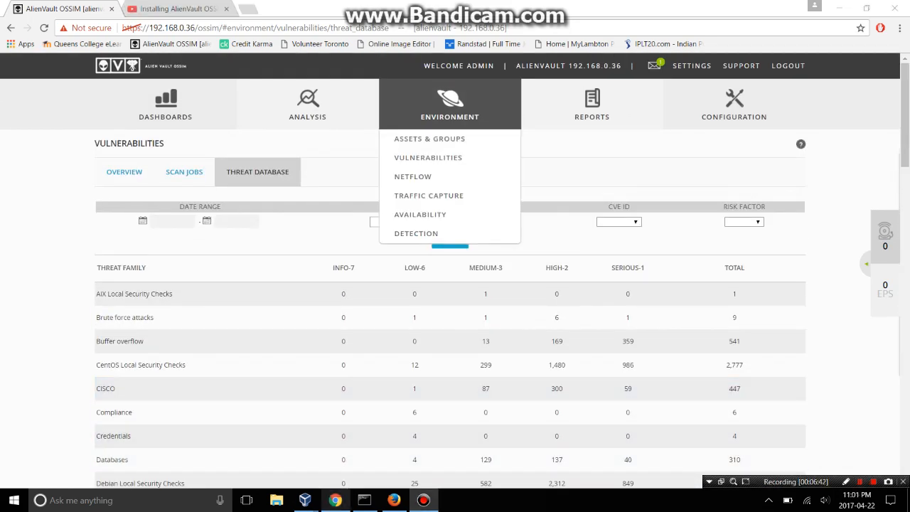
left_click(418, 233)
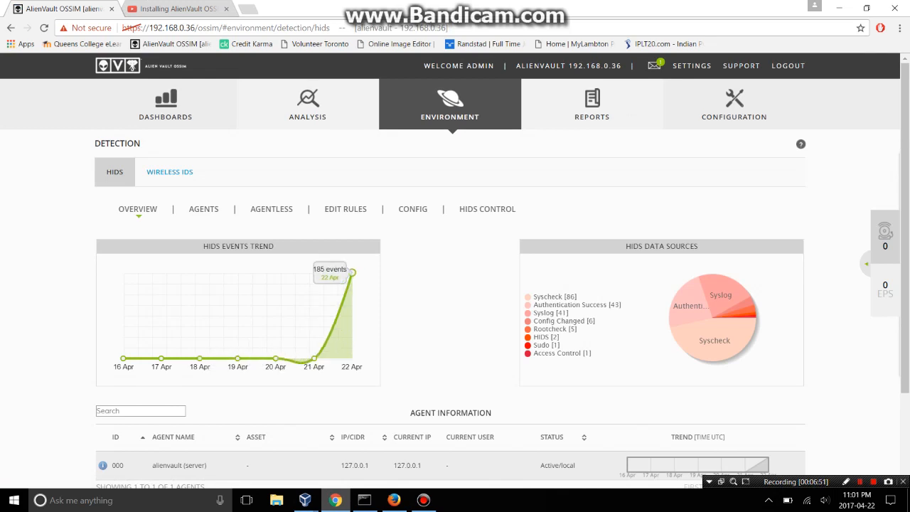
scroll(352, 272, "down", 1)
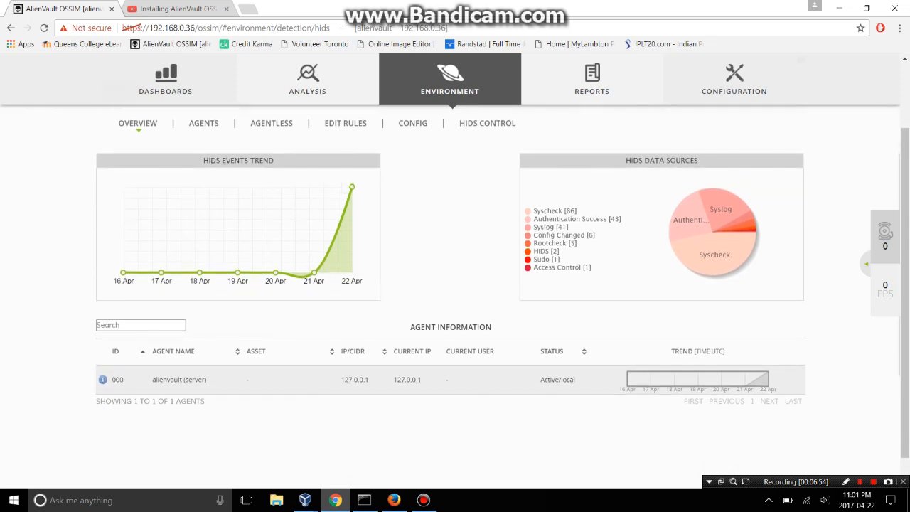
scroll(352, 272, "up", 1)
left_click(203, 209)
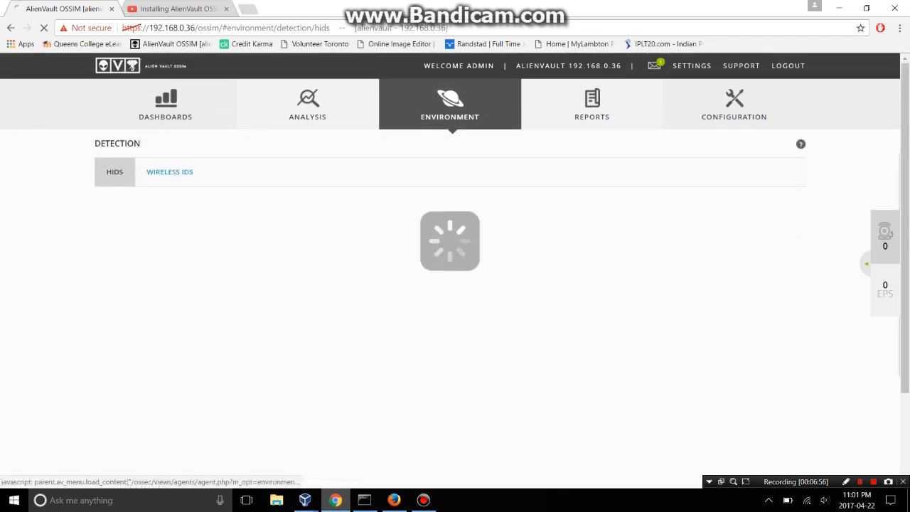
scroll(455, 320, "down", 1)
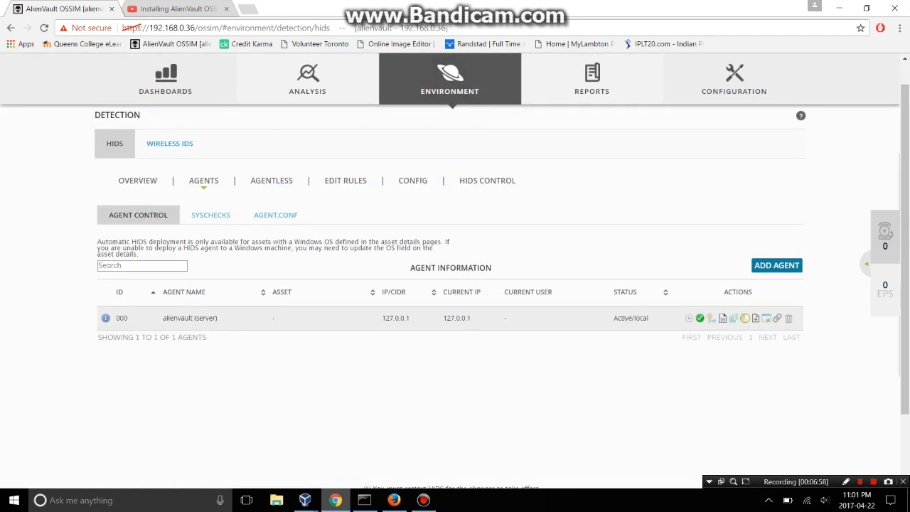
right_click(243, 322)
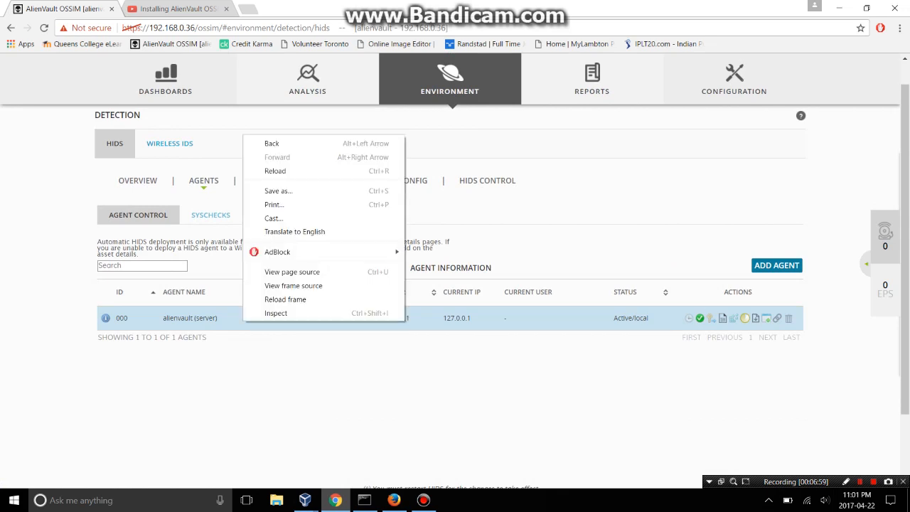
key("Escape")
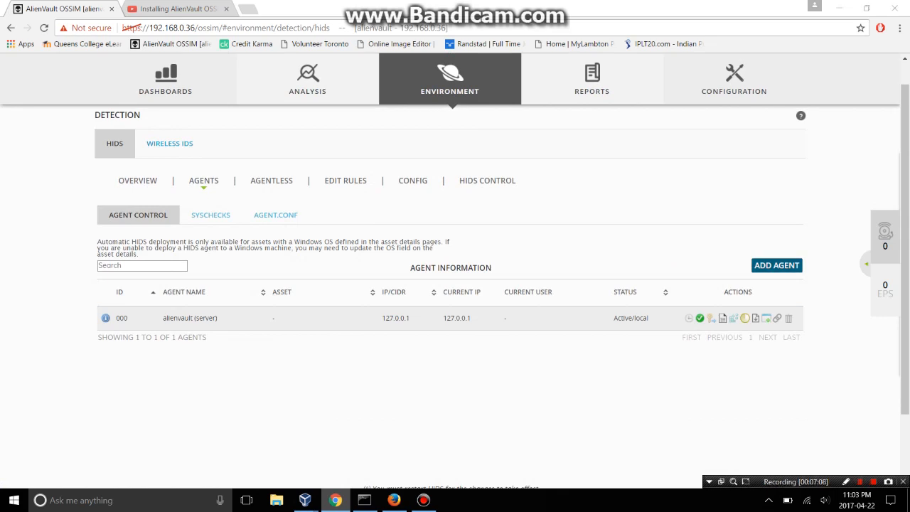
left_click(777, 265)
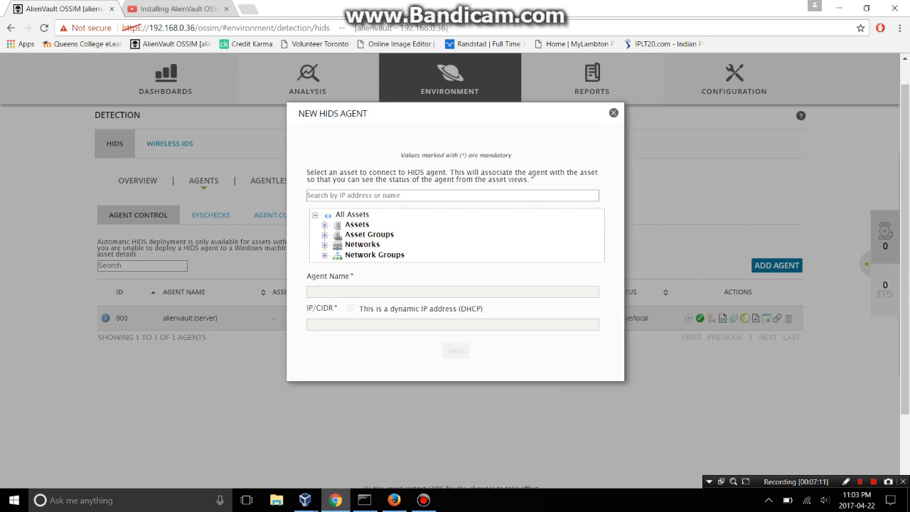
Expand the asset tree, pick host 192.168.0.37 as Host-192-168-0-37, and save the agent.
left_click(325, 225)
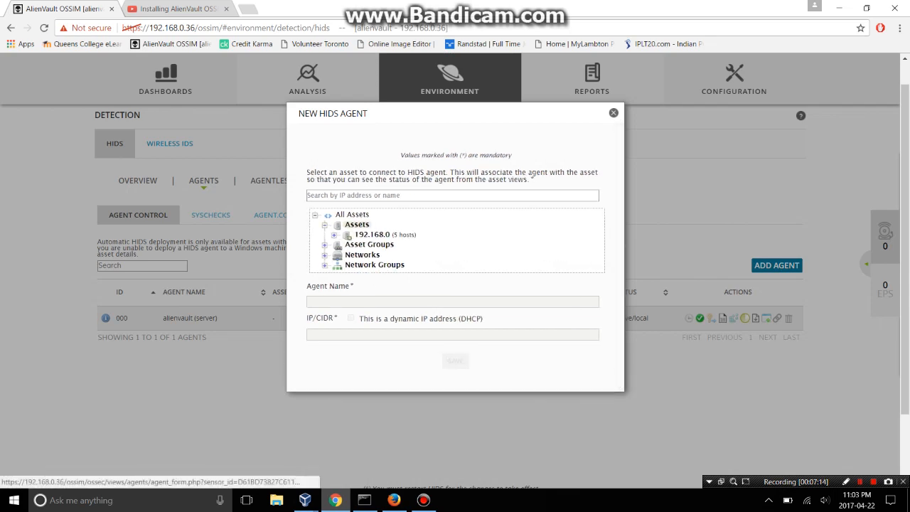
left_click(369, 244)
left_click(362, 265)
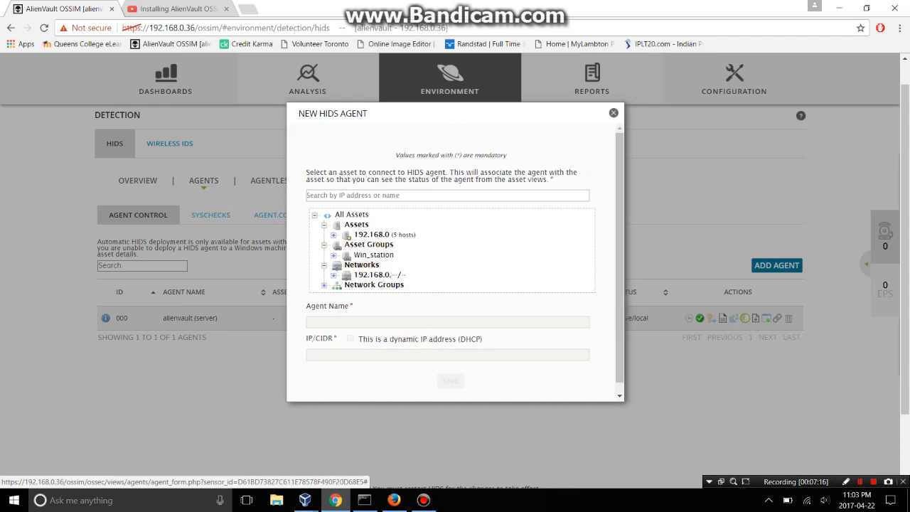
scroll(362, 265, "down", 1)
left_click(375, 251)
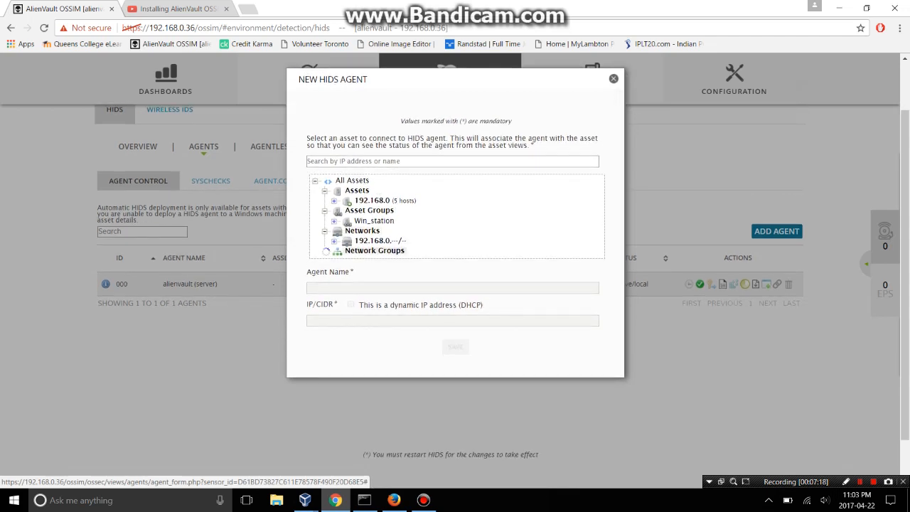
scroll(375, 251, "up", 1)
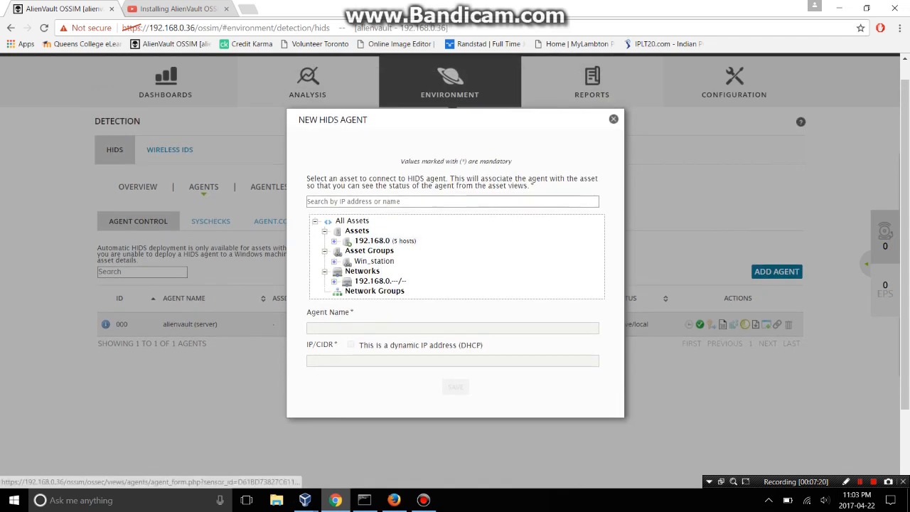
left_click(373, 241)
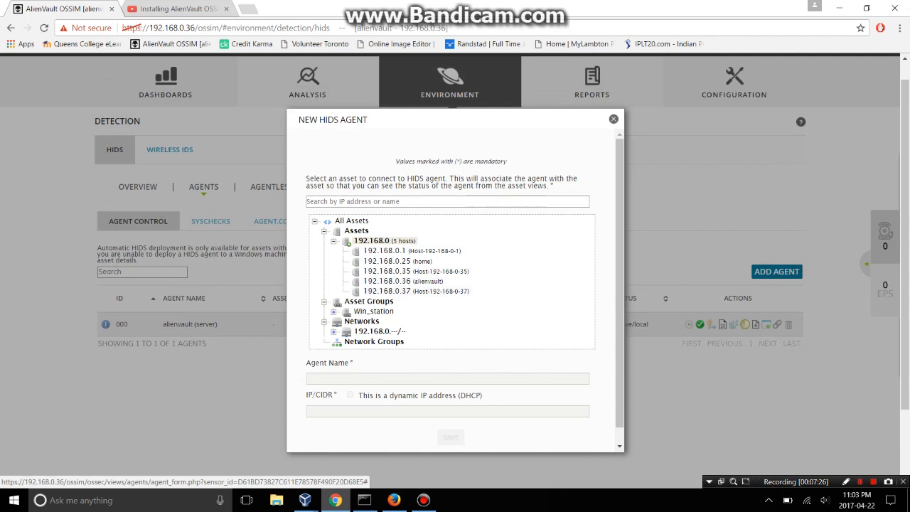
left_click(416, 292)
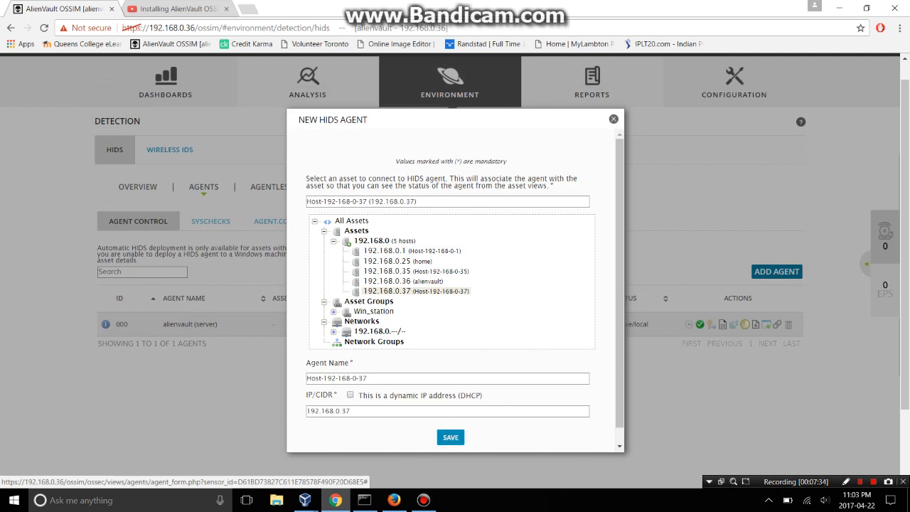
left_click(451, 438)
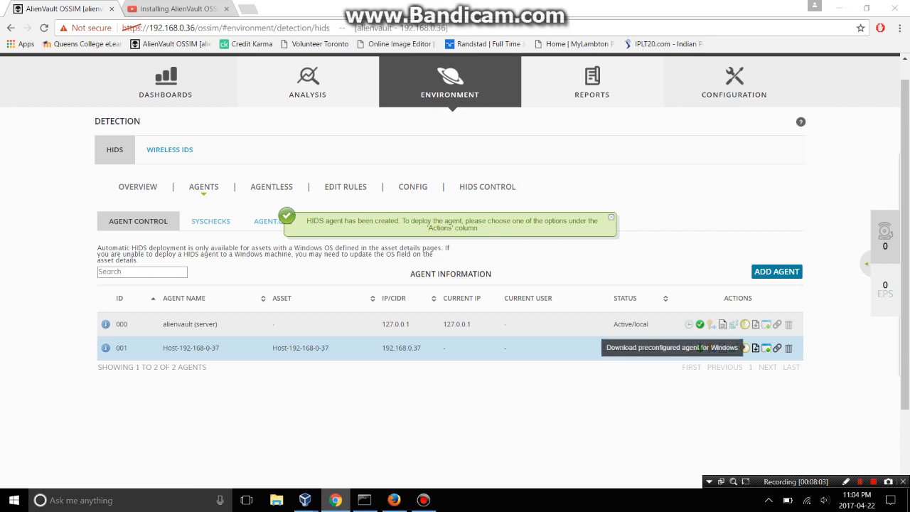
Download agent 001's preconfigured Windows installer and run ossec_installer from the download bar.
left_click(744, 348)
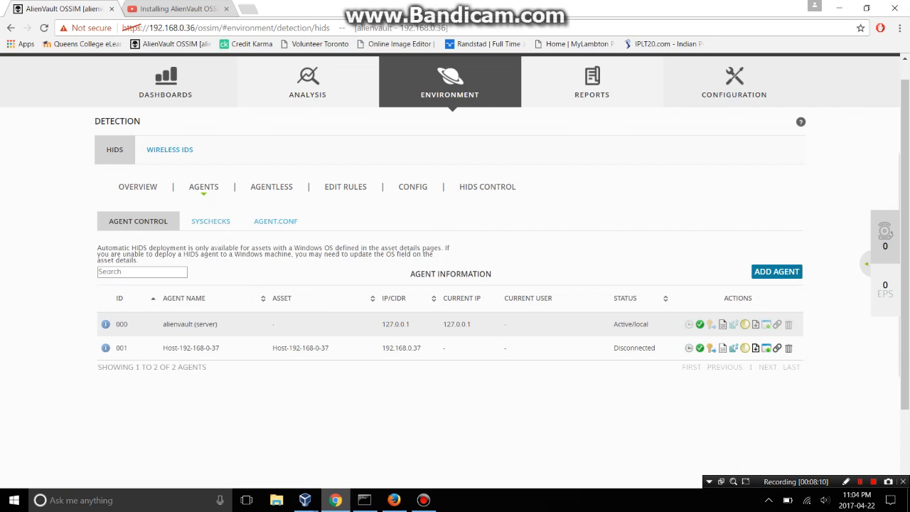
scroll(450, 284, "down", 2)
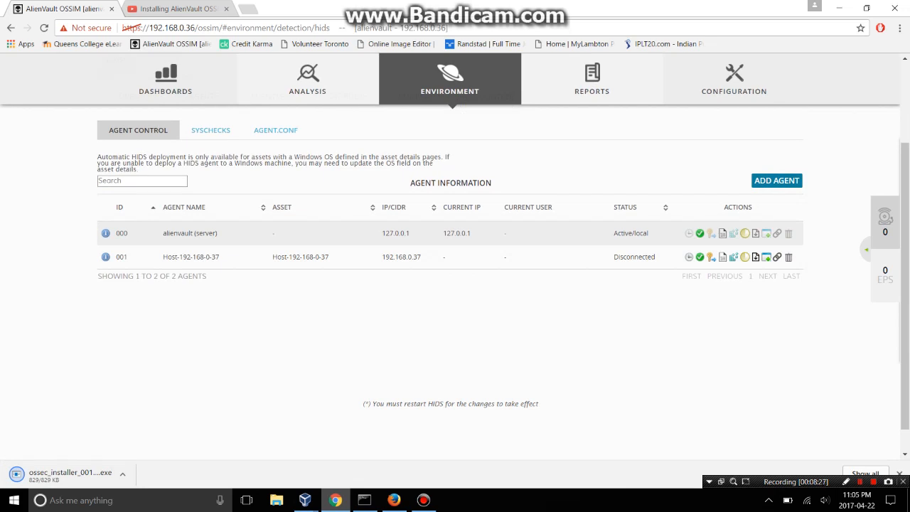
left_click(900, 473)
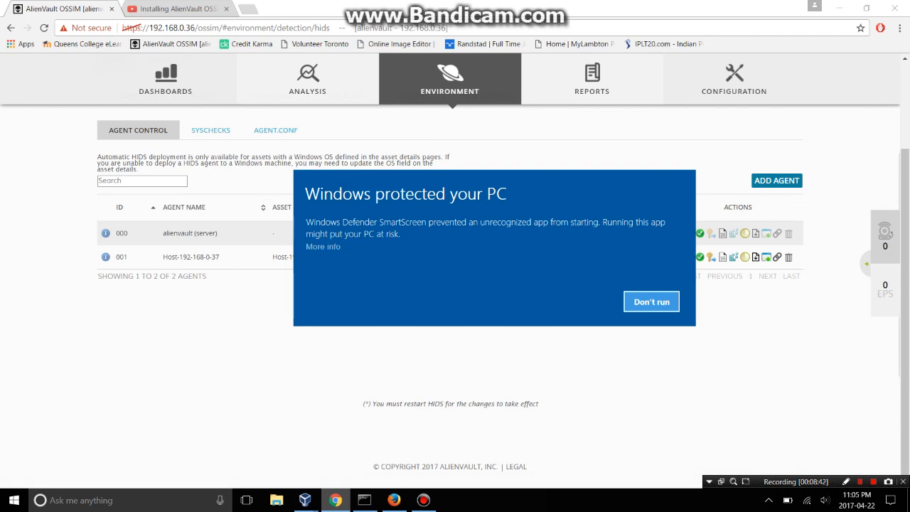
Re-download the preconfigured Windows agent installer and run it anyway past the SmartScreen block.
left_click(651, 301)
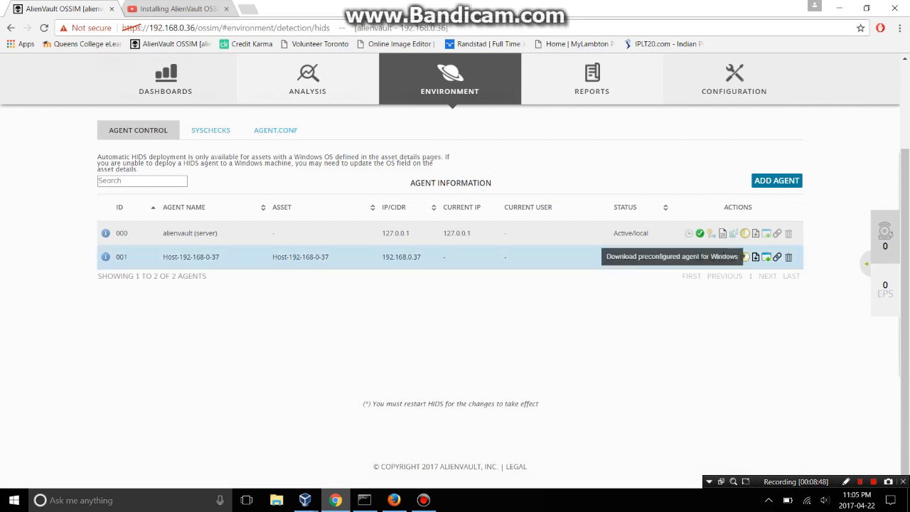
left_click(745, 256)
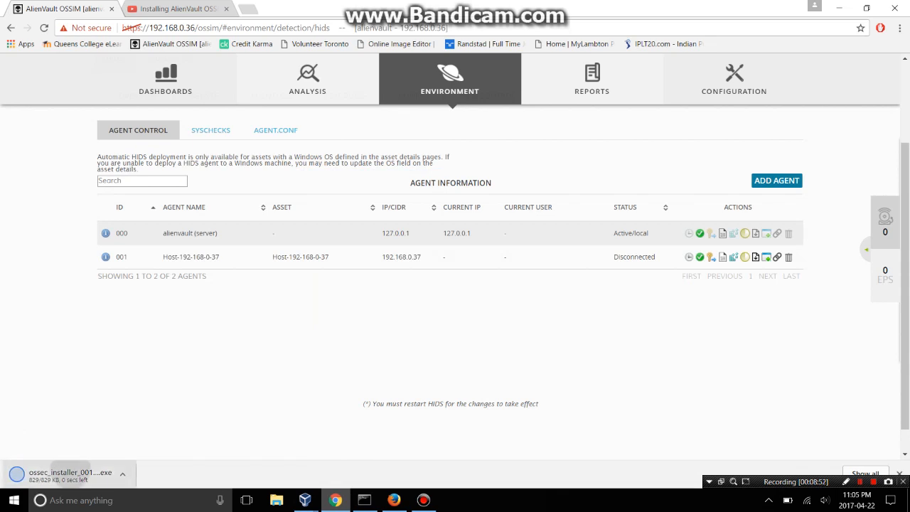
left_click(69, 475)
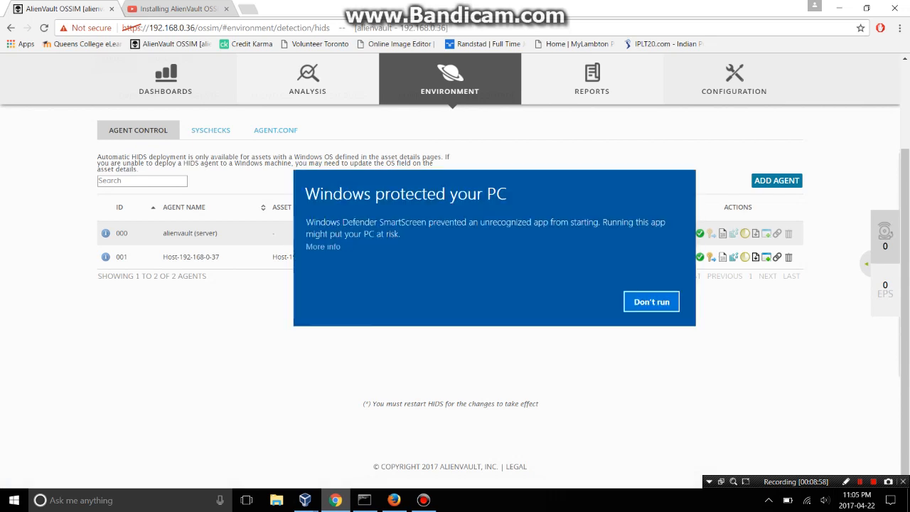
left_click(322, 247)
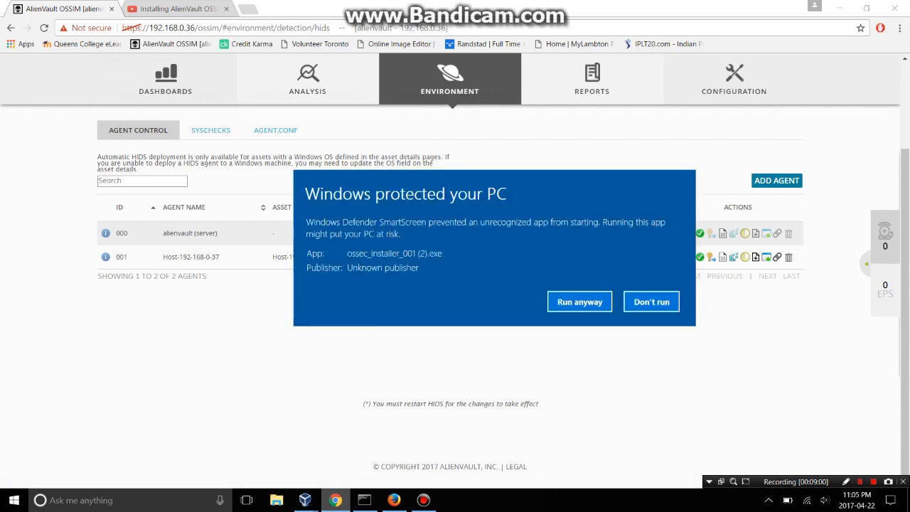
left_click(580, 301)
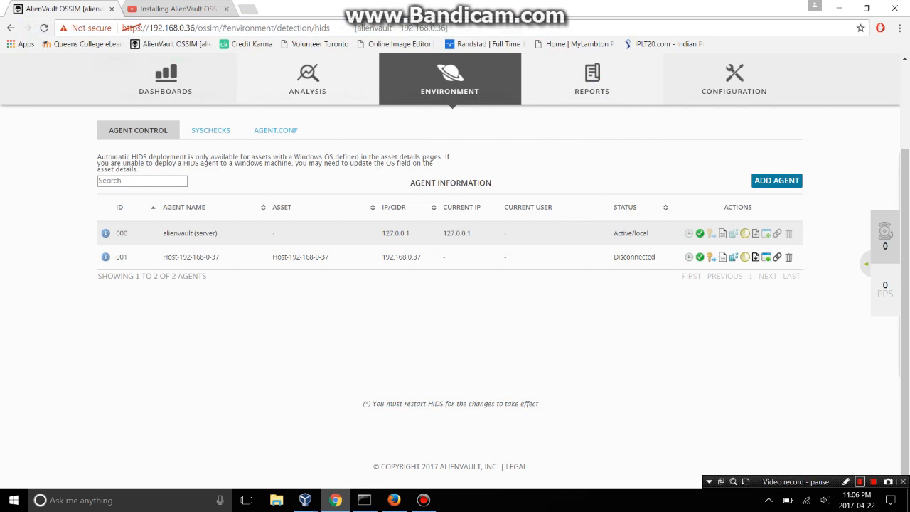
Look through the HIDS Syschecks and Agent.conf tabs.
left_click(860, 483)
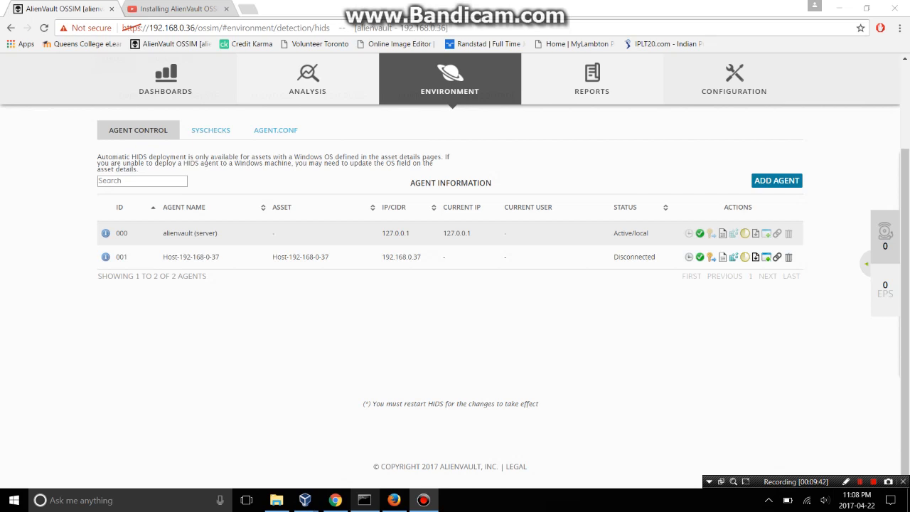
left_click(211, 131)
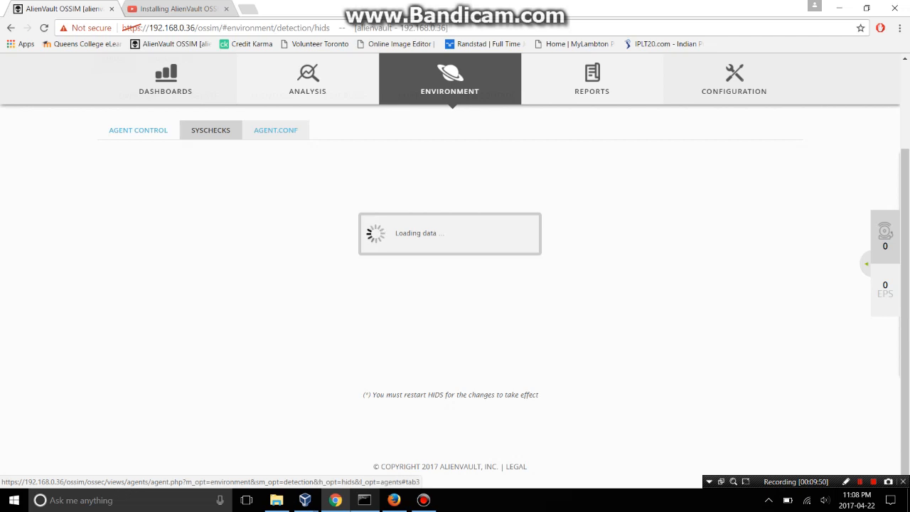
left_click(276, 131)
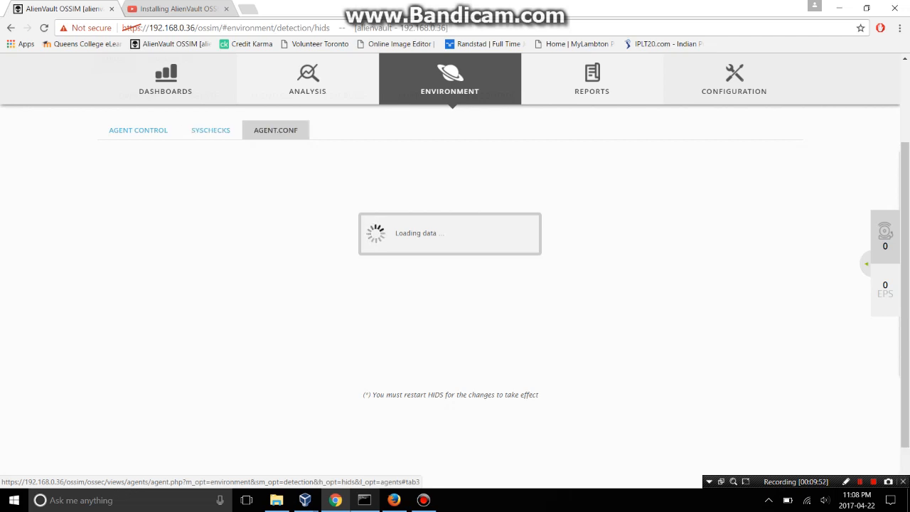
Go to Reports > Overview.
mouse_move(305, 89)
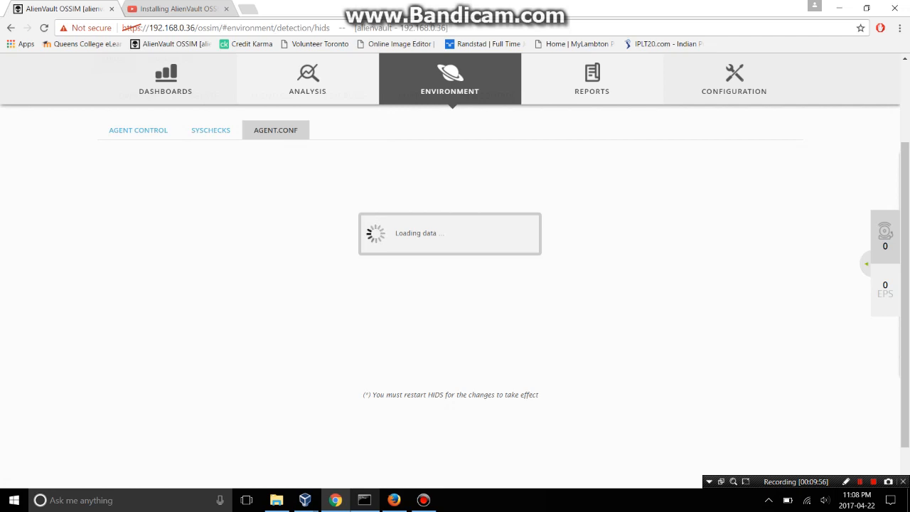
mouse_move(592, 85)
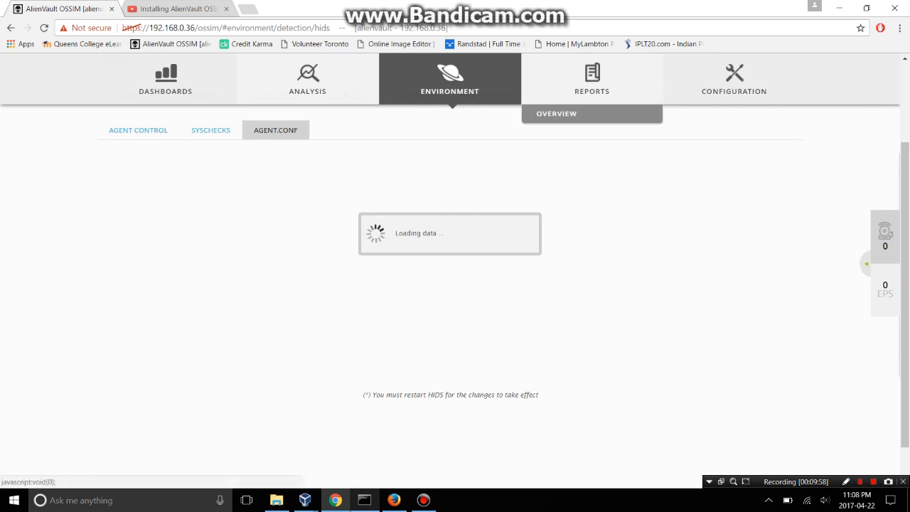
left_click(557, 113)
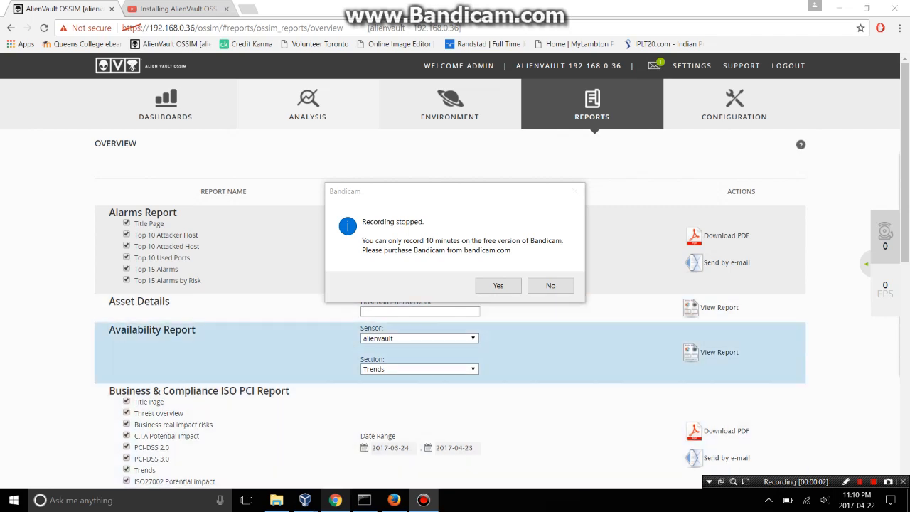
Pick host 192.168.0.35 as the Asset Details report target.
left_click(550, 285)
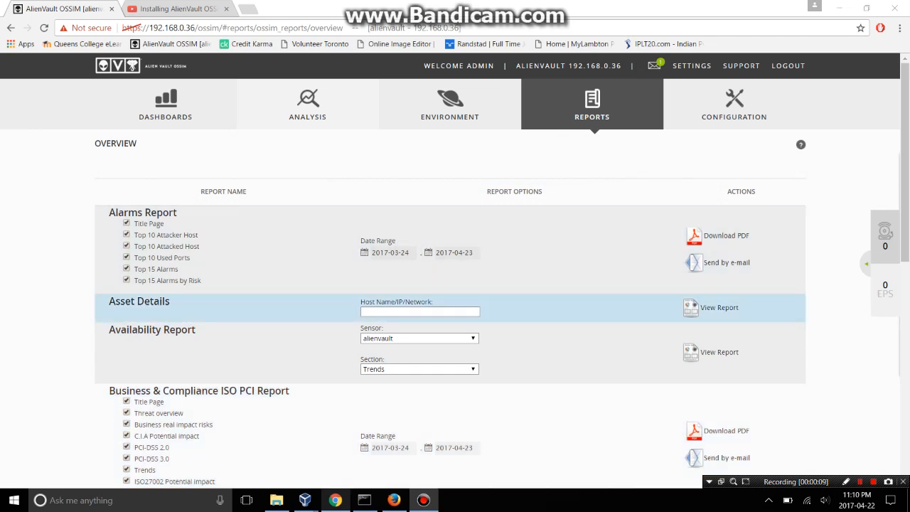
mouse_move(592, 106)
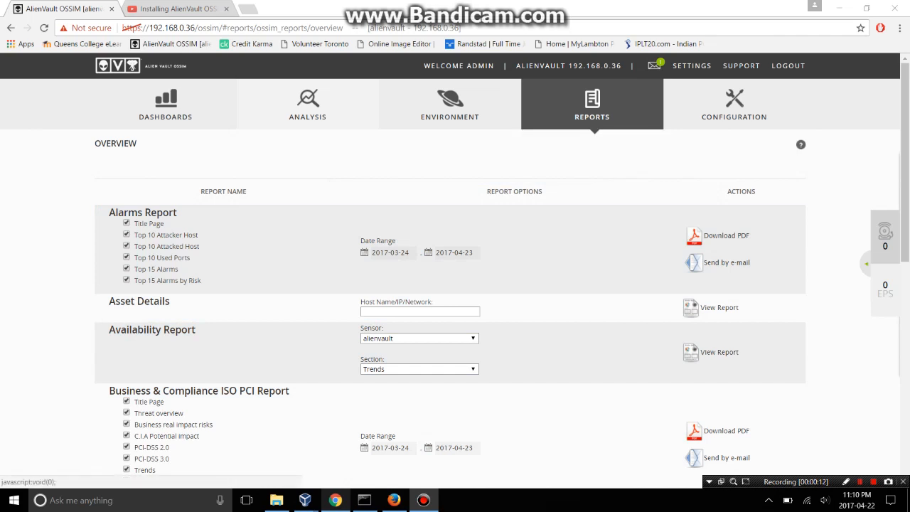
scroll(455, 341, "down", 1)
scroll(455, 327, "down", 1)
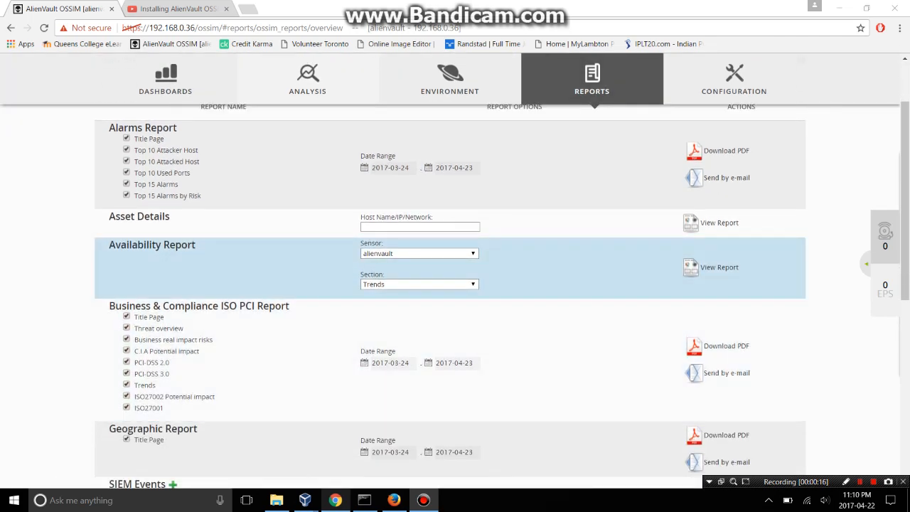
left_click(420, 227)
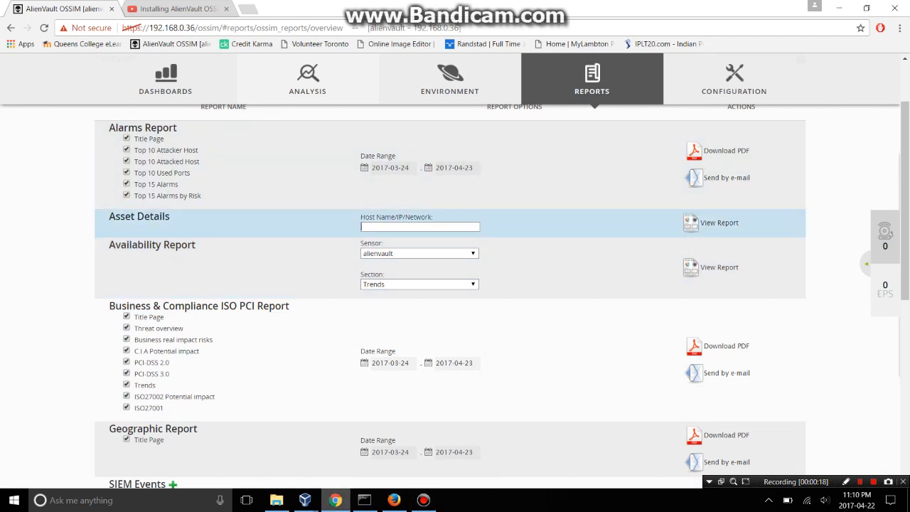
key("Down")
key("Down")
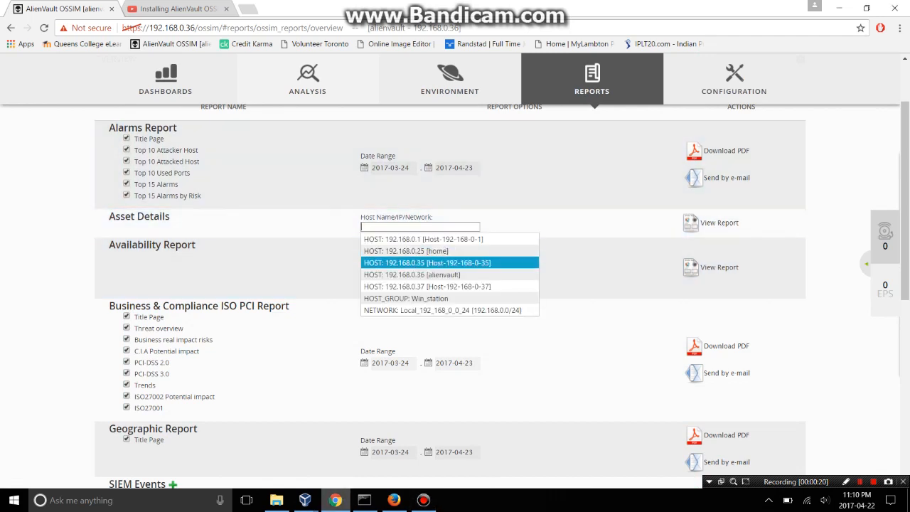
key("Return")
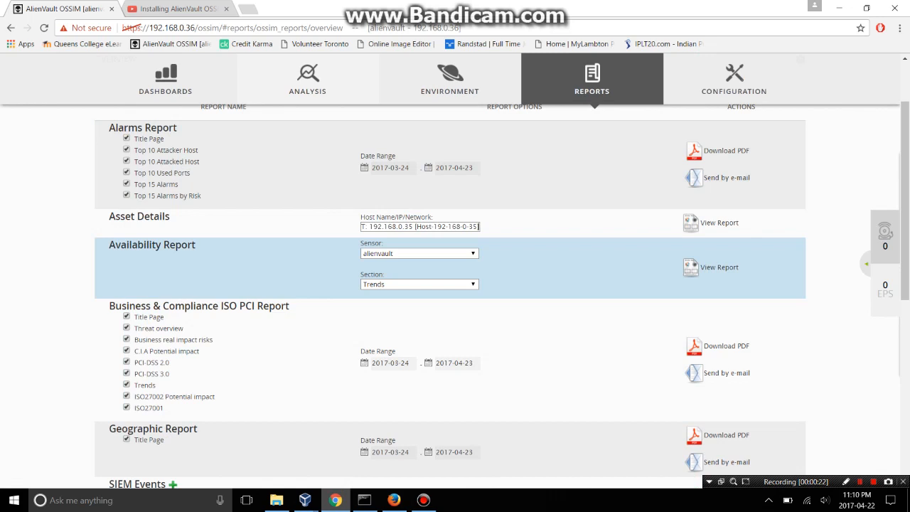
Leave the Availability report on sensor alienvault with section Trends.
left_click(419, 254)
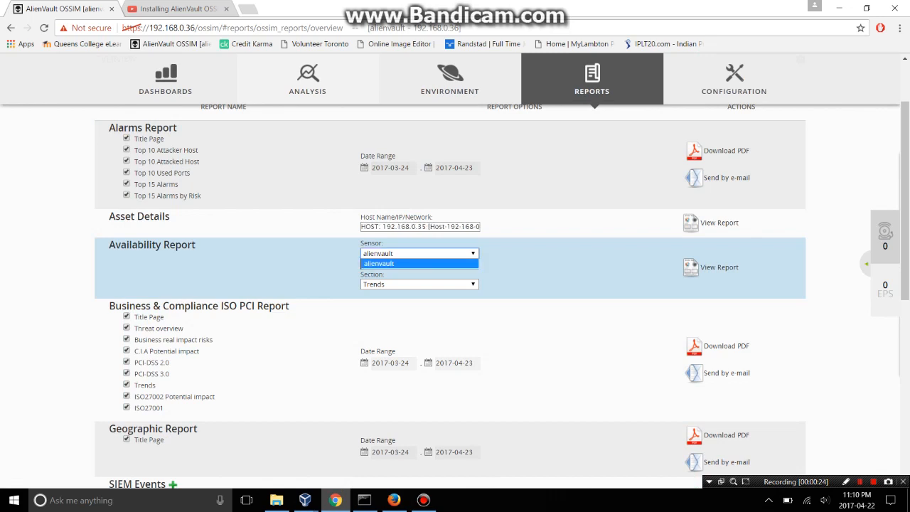
left_click(420, 263)
left_click(420, 285)
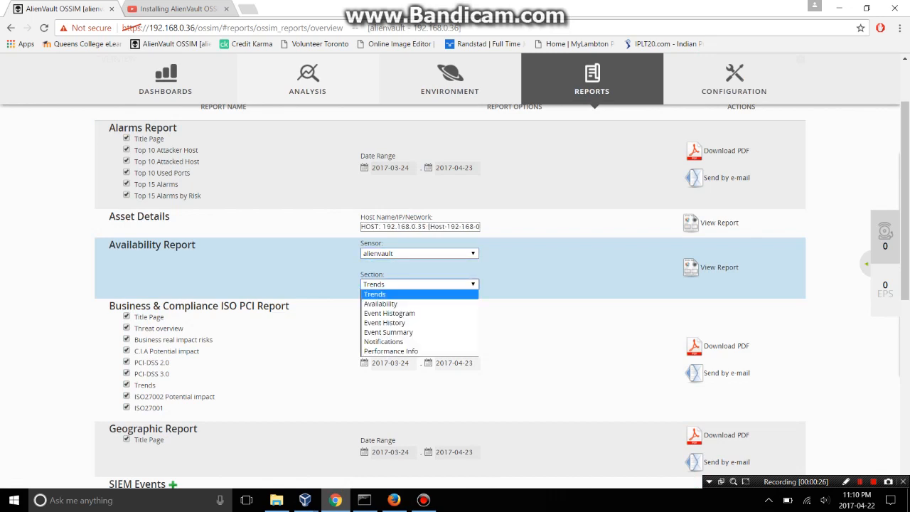
key("Down")
key("Down")
key("Down")
key("Down")
key("Down")
key("Down")
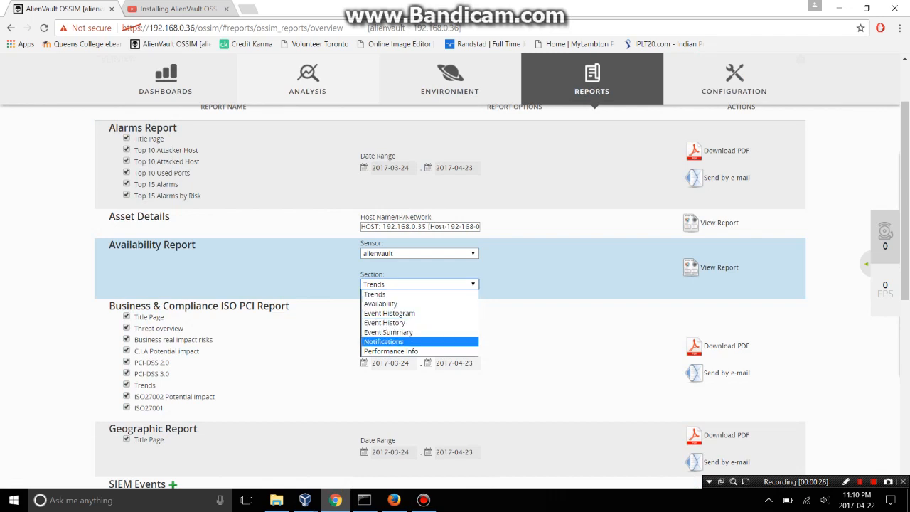
key("Up")
key("Up")
key("Up")
key("Up")
key("Up")
key("Up")
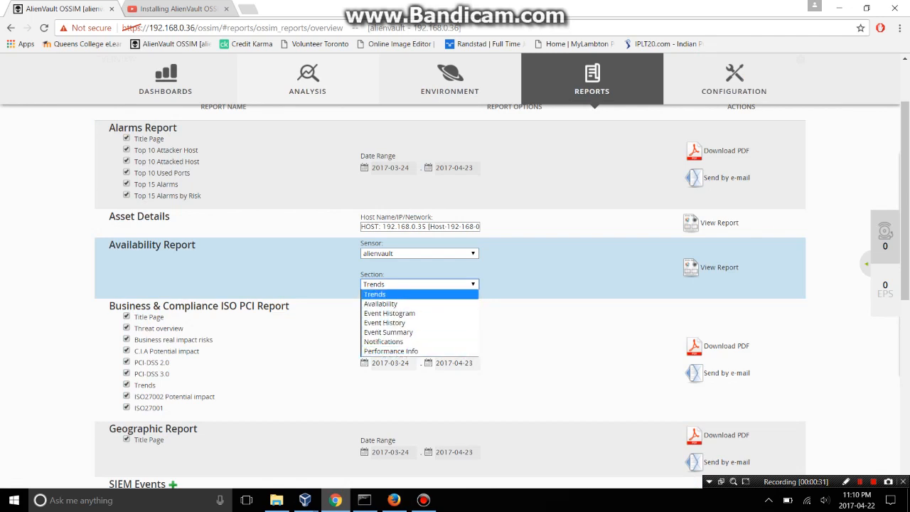
key("Return")
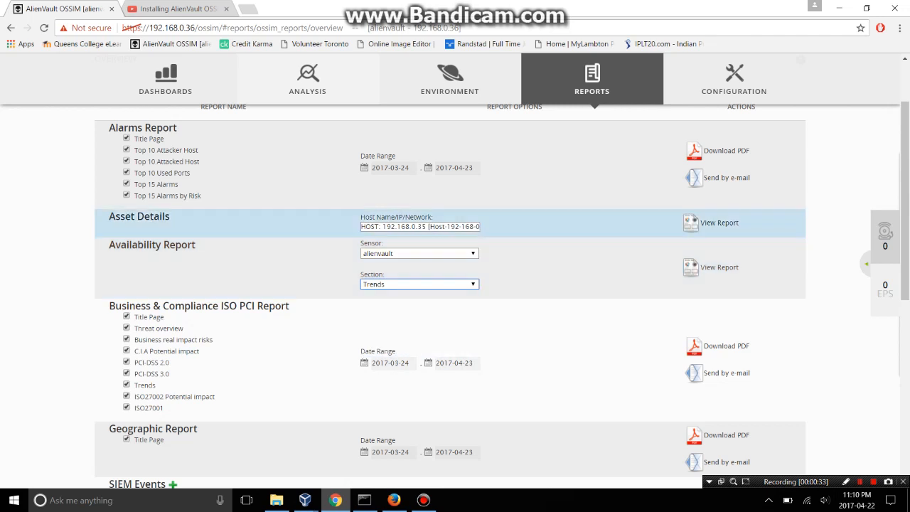
Request the Asset Details report and scroll through the resulting page.
left_click(719, 224)
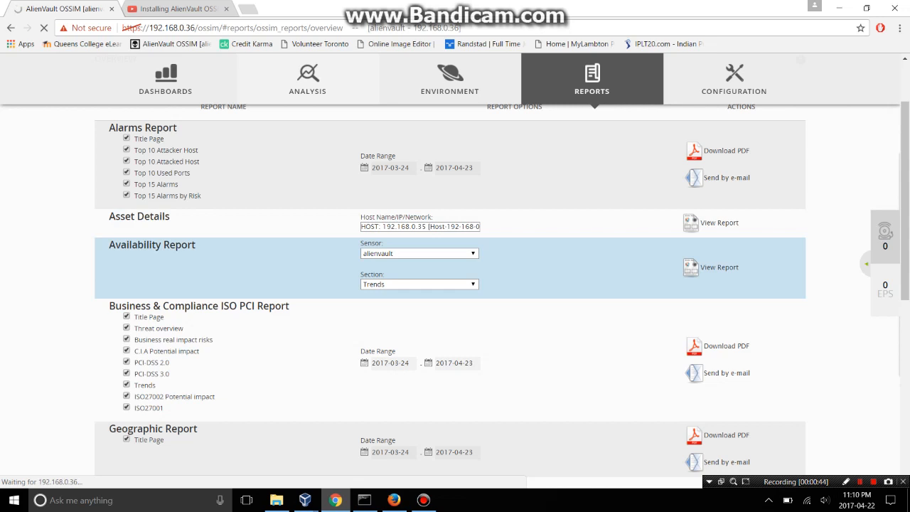
scroll(455, 285, "down", 1)
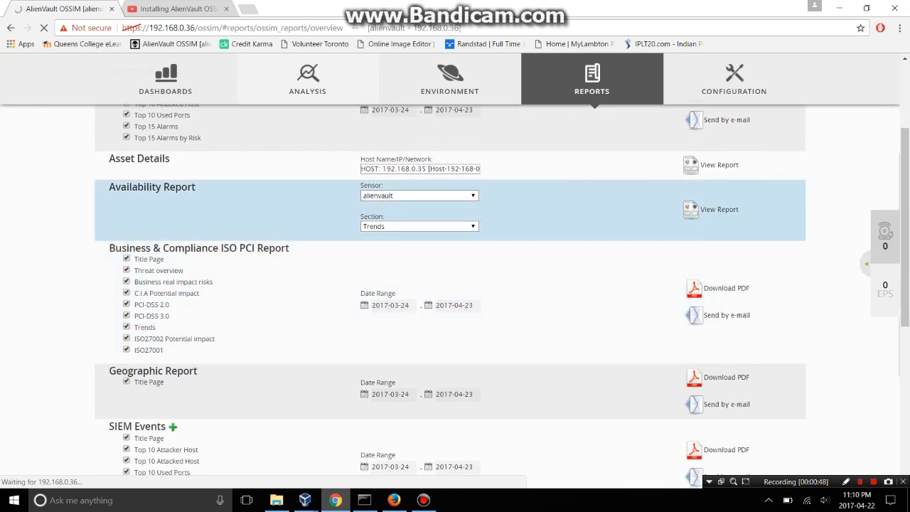
scroll(456, 213, "down", 1)
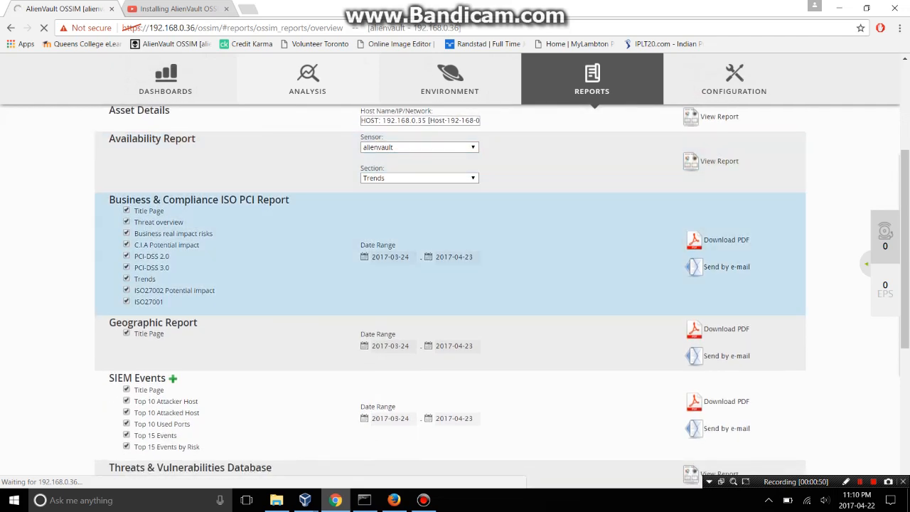
scroll(455, 213, "down", 1)
scroll(455, 213, "down", 3)
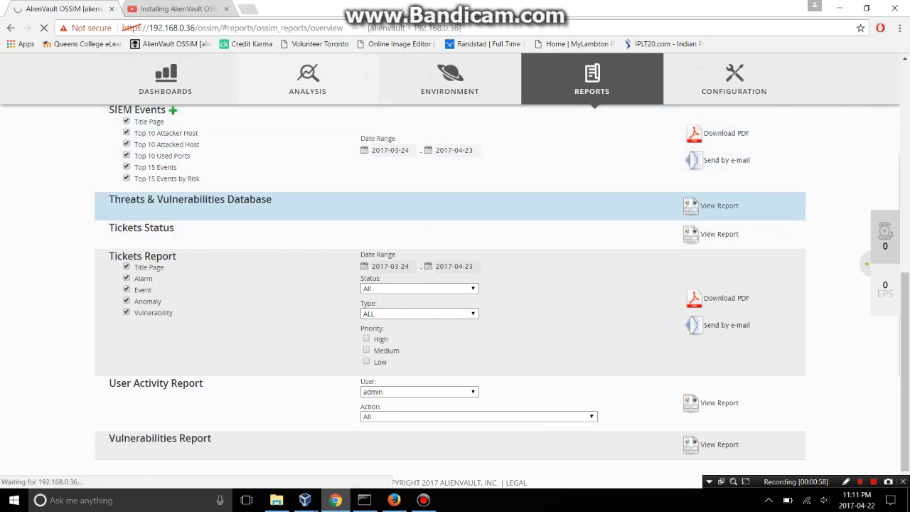
mouse_move(424, 500)
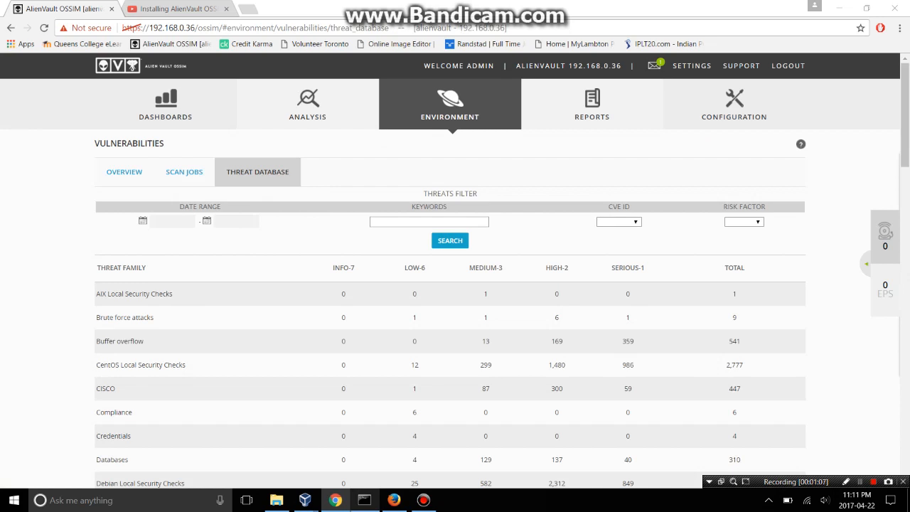
Scroll through the threat family risk counts, then go back to the Reports overview.
scroll(455, 320, "down", 1)
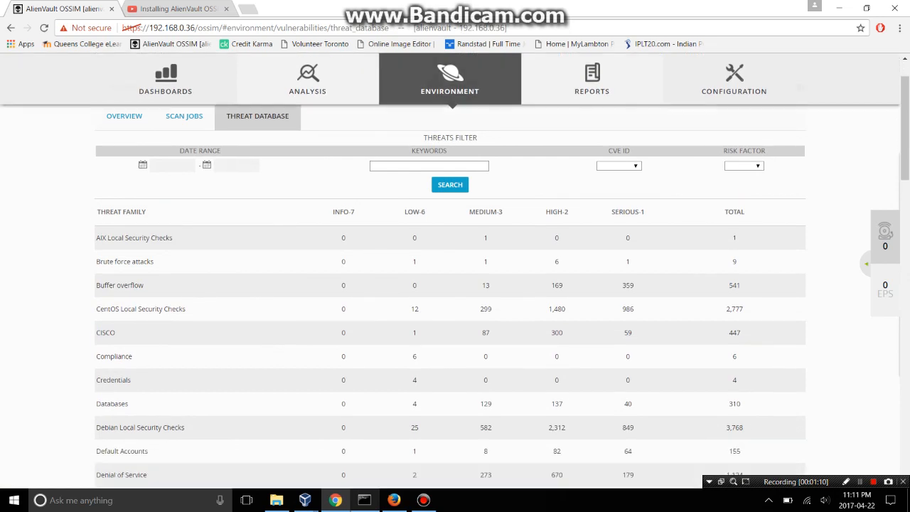
scroll(456, 320, "down", 1)
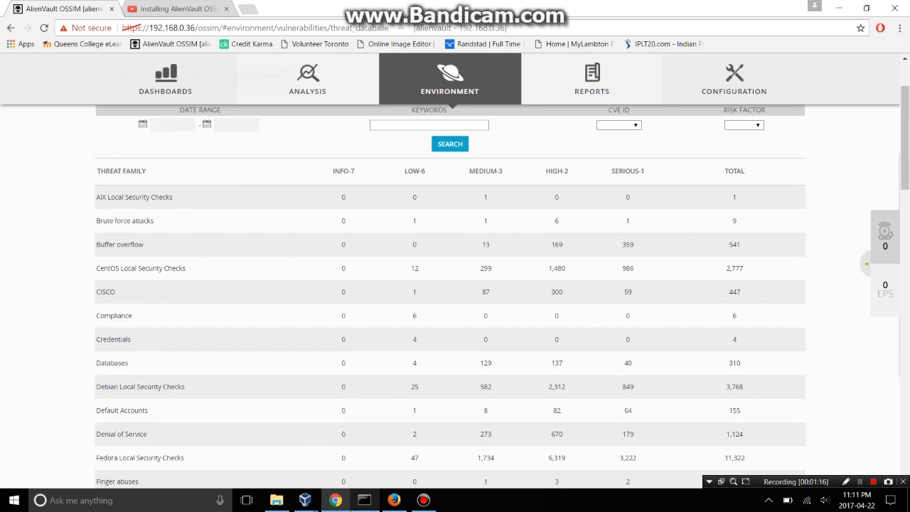
scroll(455, 320, "down", 1)
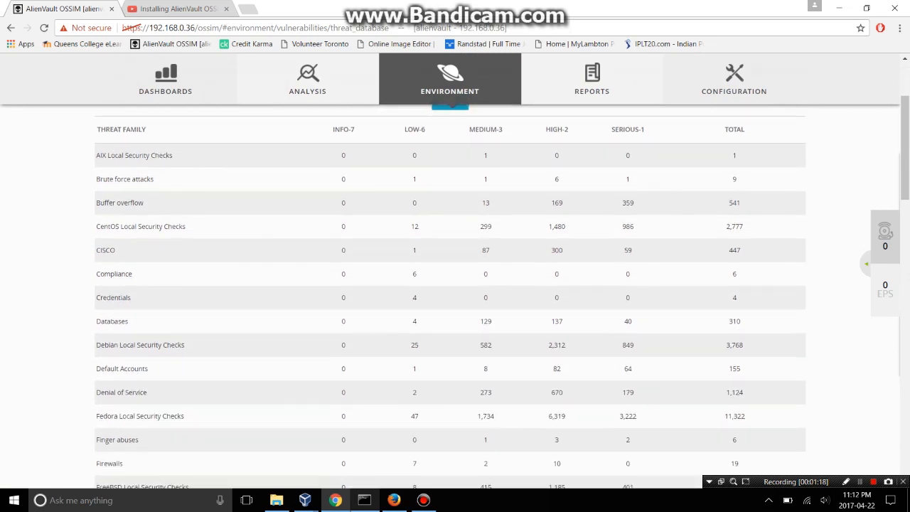
scroll(455, 293, "up", 3)
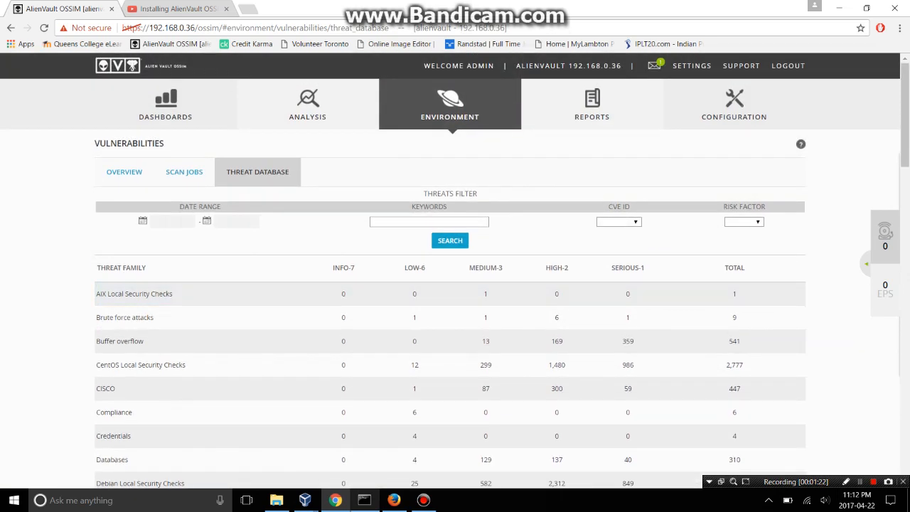
left_click(10, 28)
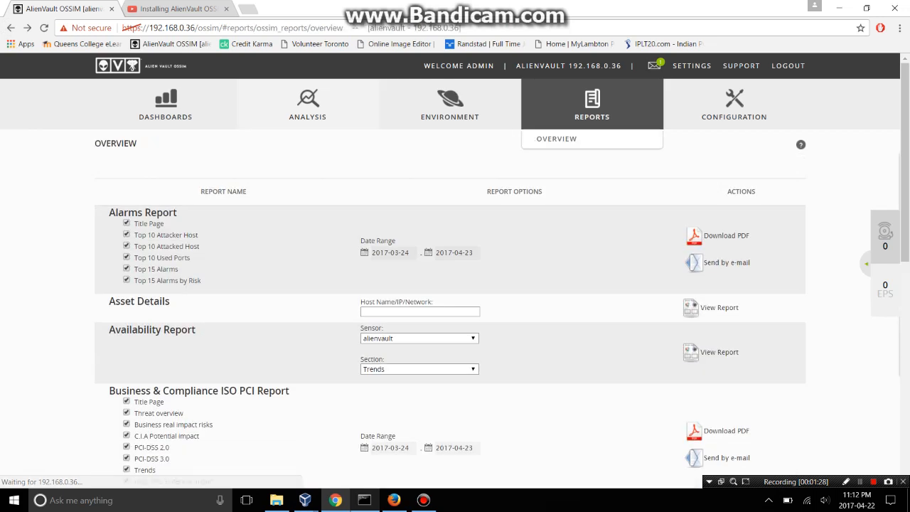
View the Asset Details report for host 192.168.0.1 and scroll through its asset page.
scroll(456, 270, "down", 1)
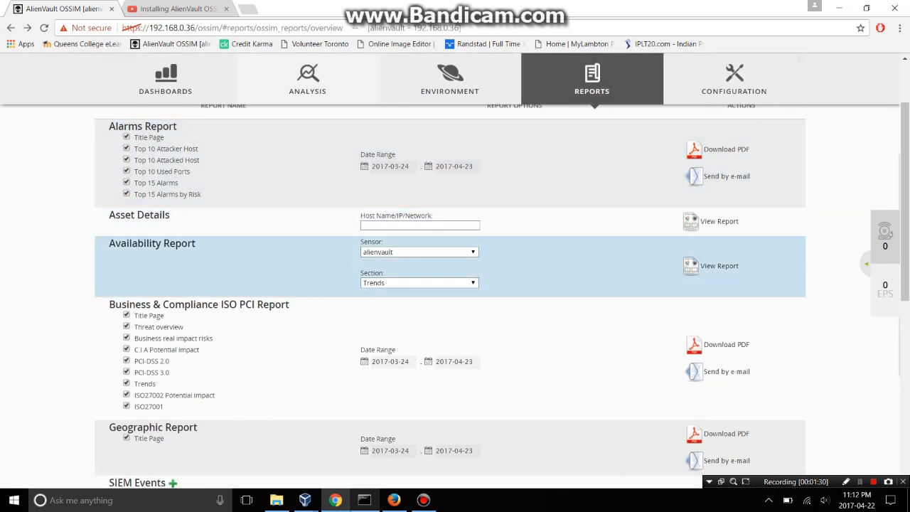
left_click(419, 225)
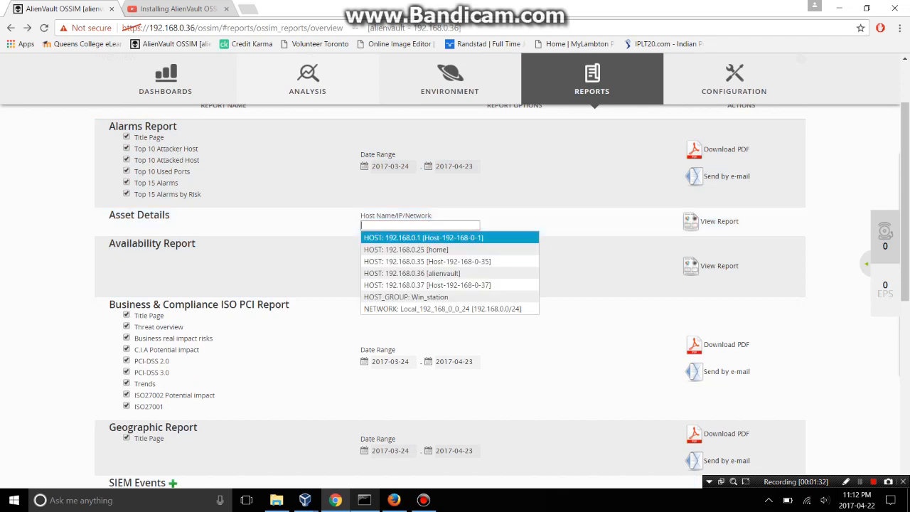
left_click(424, 239)
left_click(719, 221)
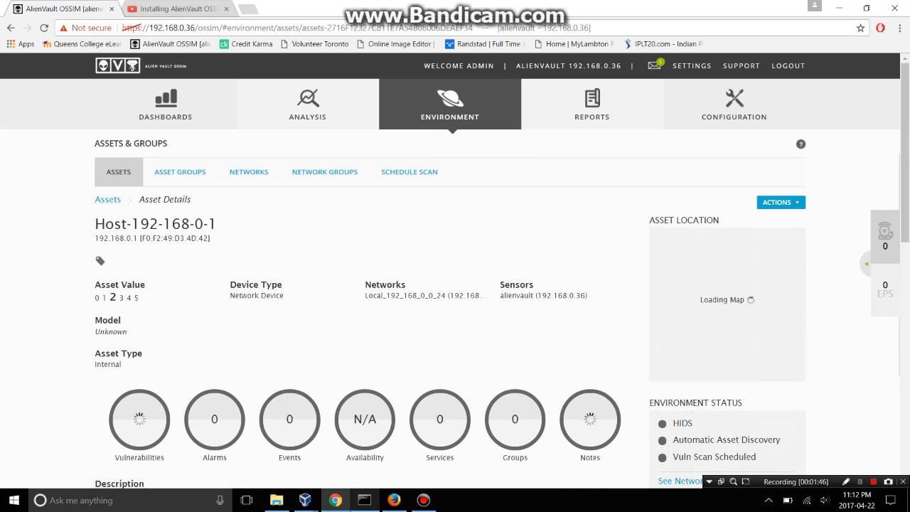
scroll(456, 285, "down", 3)
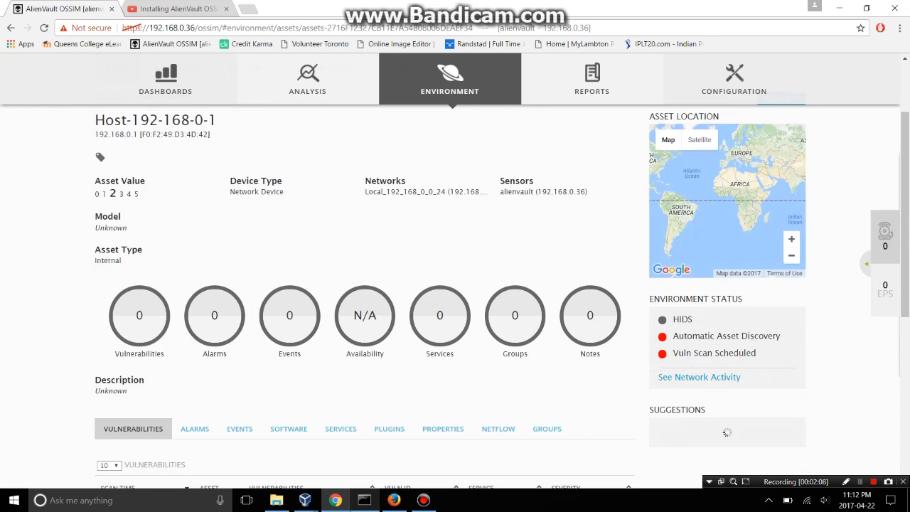
scroll(456, 284, "down", 3)
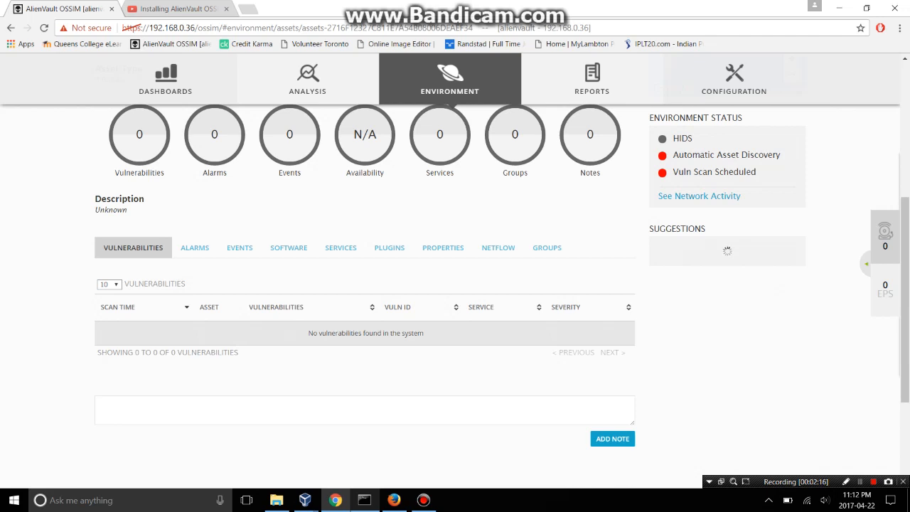
scroll(455, 284, "up", 2)
scroll(456, 285, "up", 2)
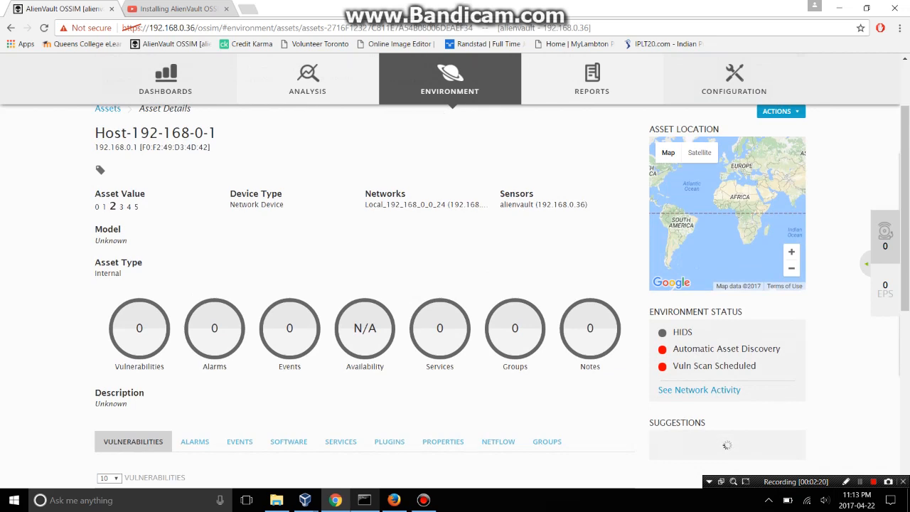
Back on Reports, run the Asset Details report for network Local_192_168_0_0_24.
left_click(10, 27)
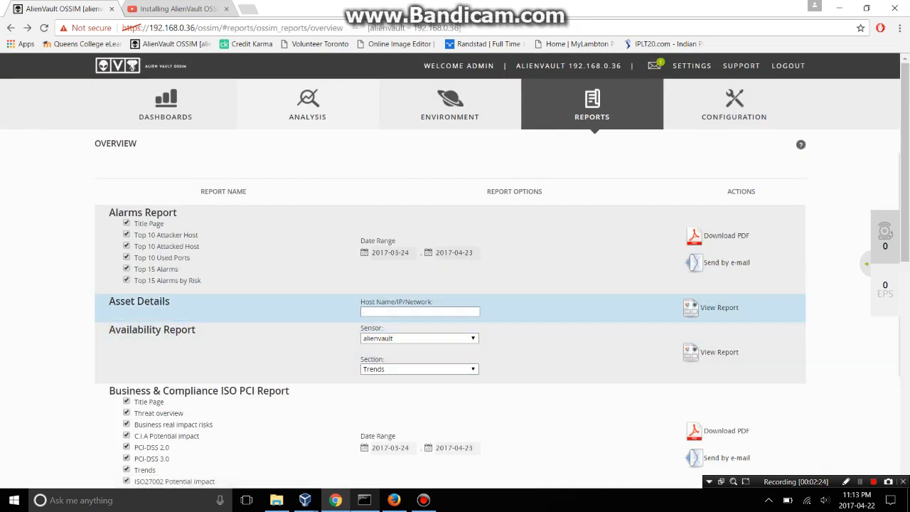
key("Down")
key("Down")
key("Down")
key("Down")
key("Down")
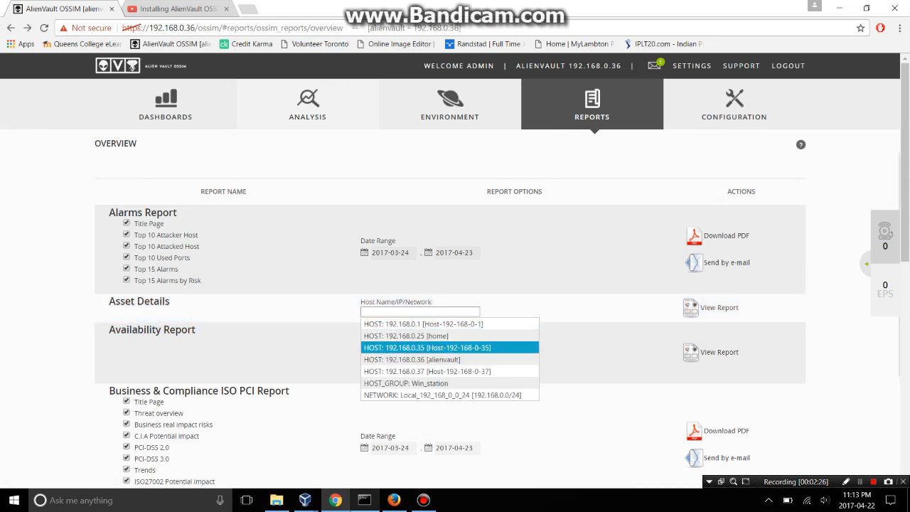
key("Down")
key("Down")
key("Return")
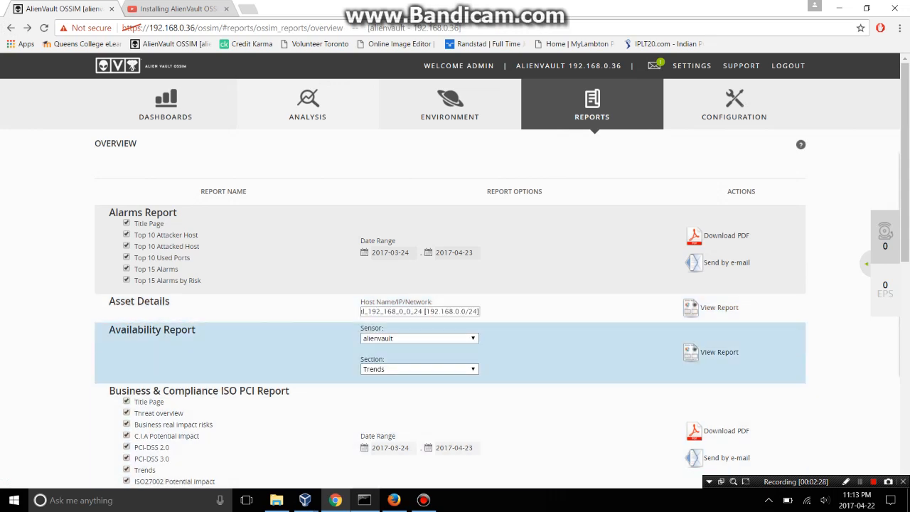
left_click(719, 308)
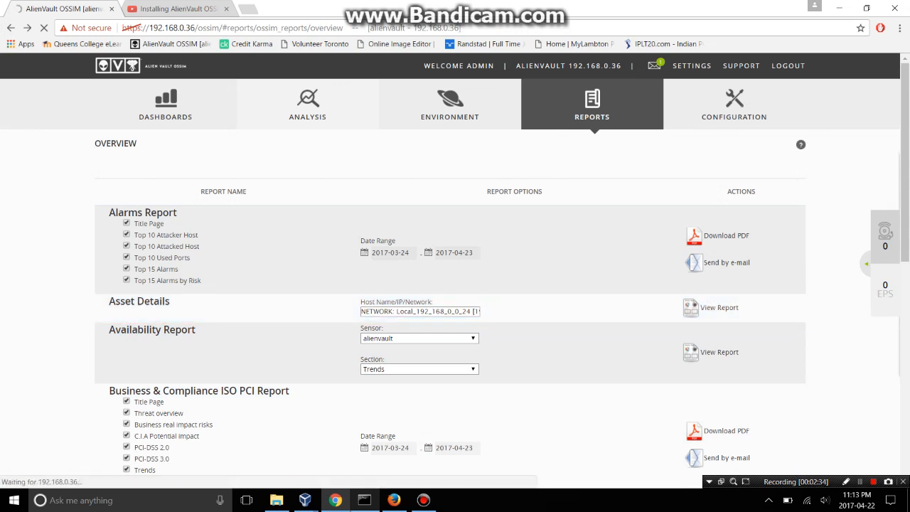
scroll(455, 296, "down", 5)
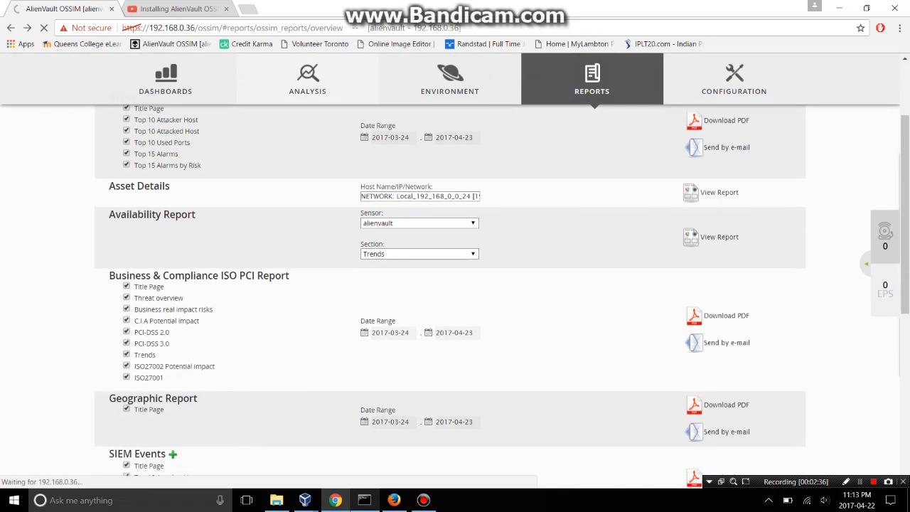
scroll(455, 297, "down", 3)
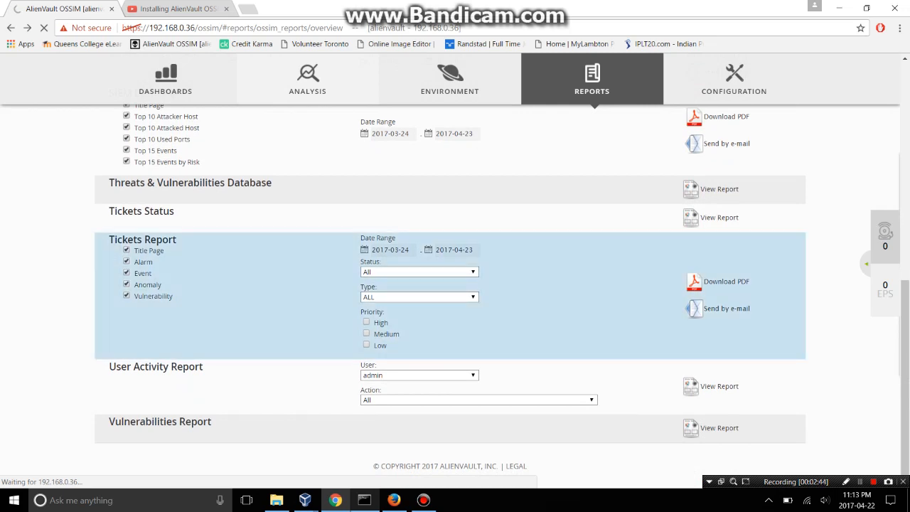
Keep user admin and filter the User Activity Report to '[16] Reports - Incident deleted'.
left_click(473, 375)
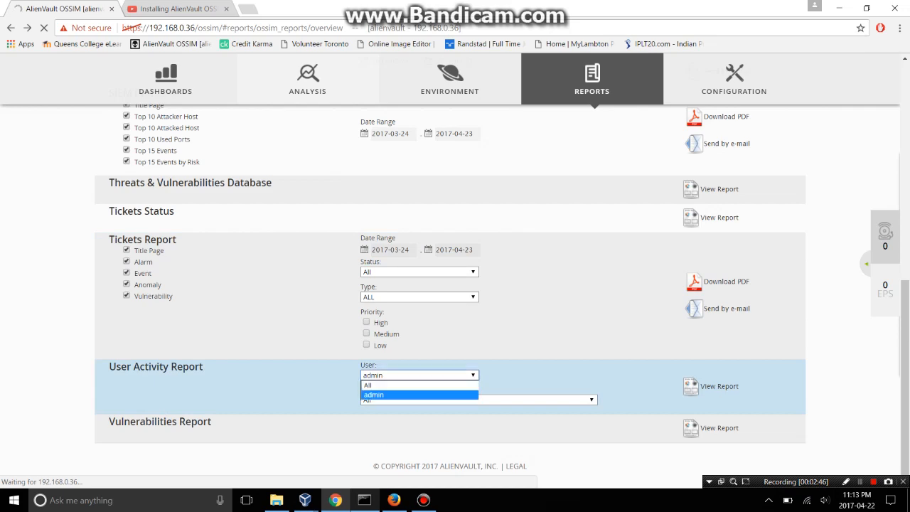
left_click(473, 376)
left_click(479, 401)
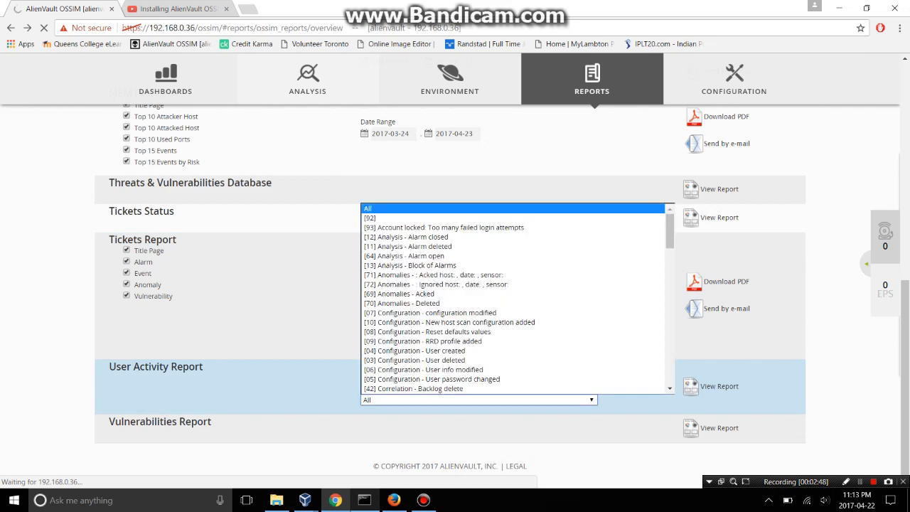
scroll(478, 370, "down", 3)
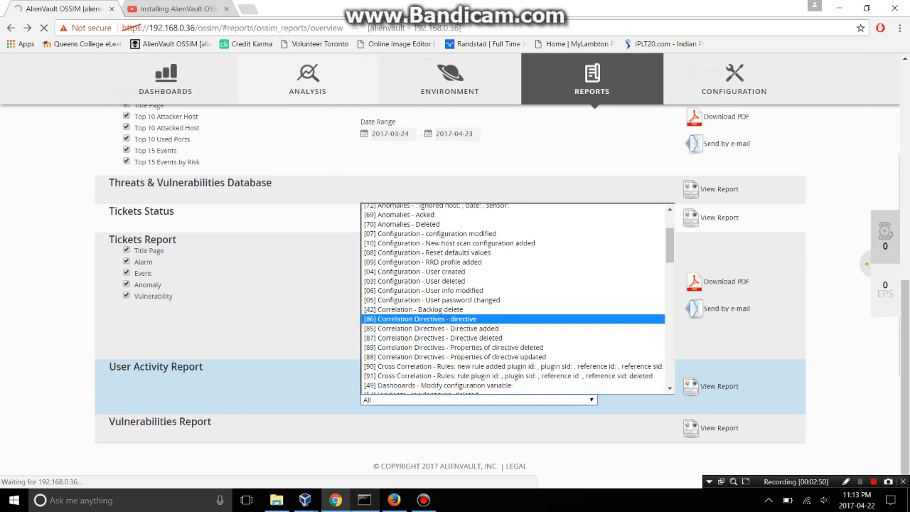
scroll(478, 371, "down", 6)
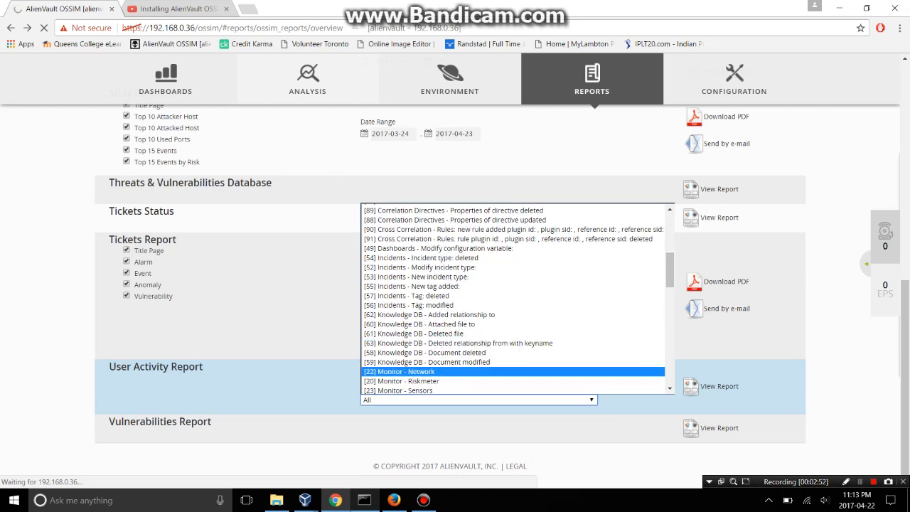
scroll(479, 370, "down", 4)
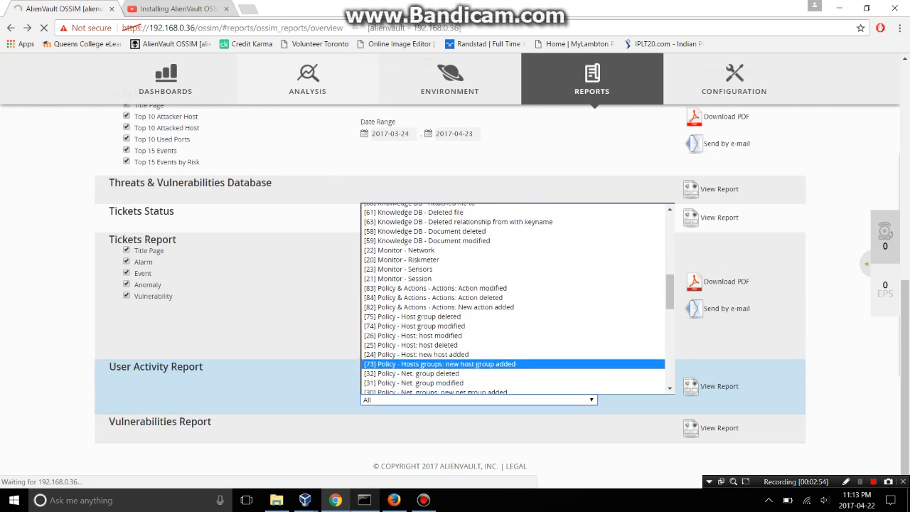
scroll(479, 369, "down", 6)
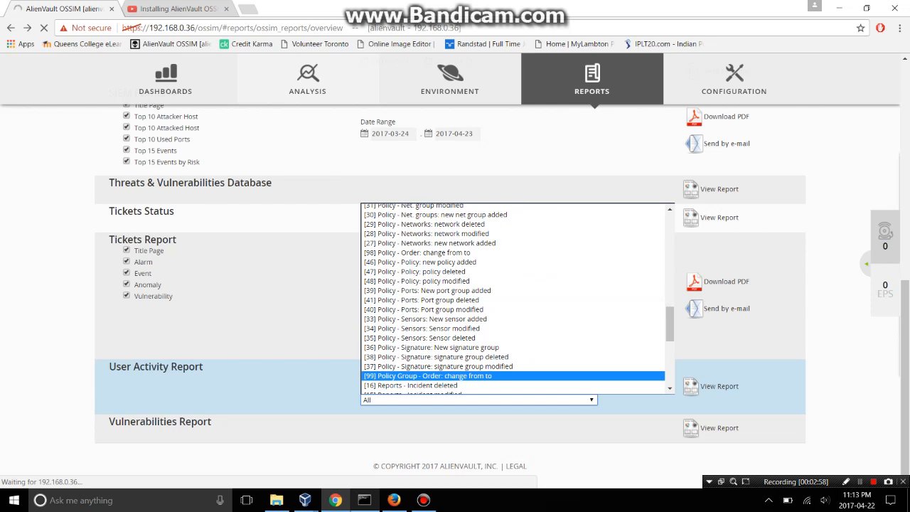
left_click(478, 385)
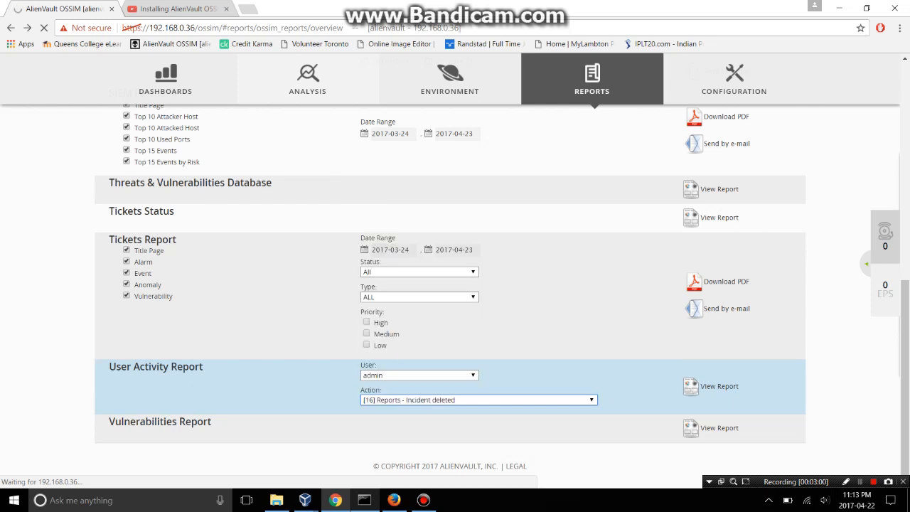
left_click(718, 386)
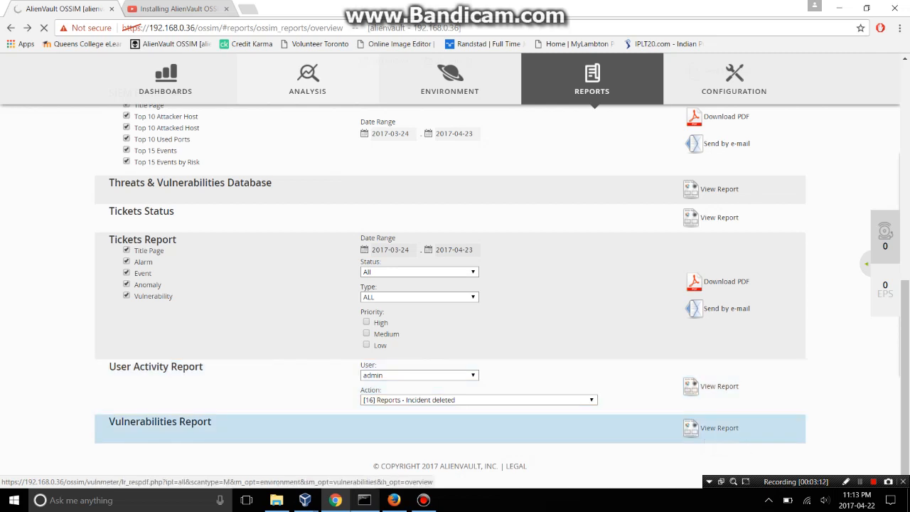
Generate the Vulnerabilities Report, check its unloaded tab, and return to the OSSIM tab.
left_click(718, 428)
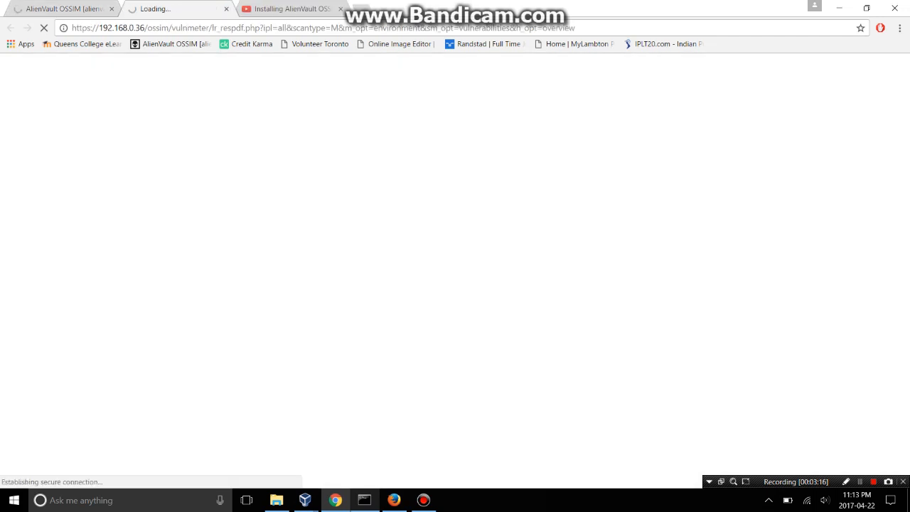
left_click(83, 9)
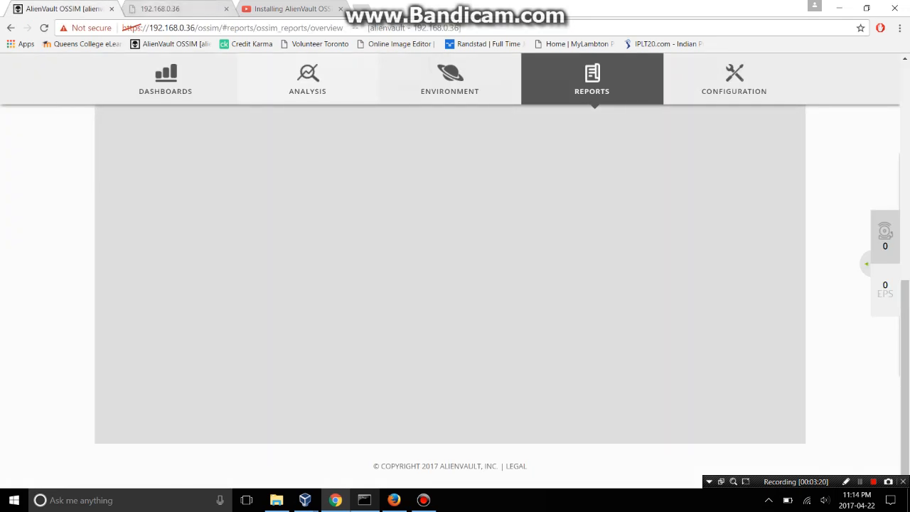
left_click(155, 9)
left_click(80, 9)
scroll(450, 285, "up", 6)
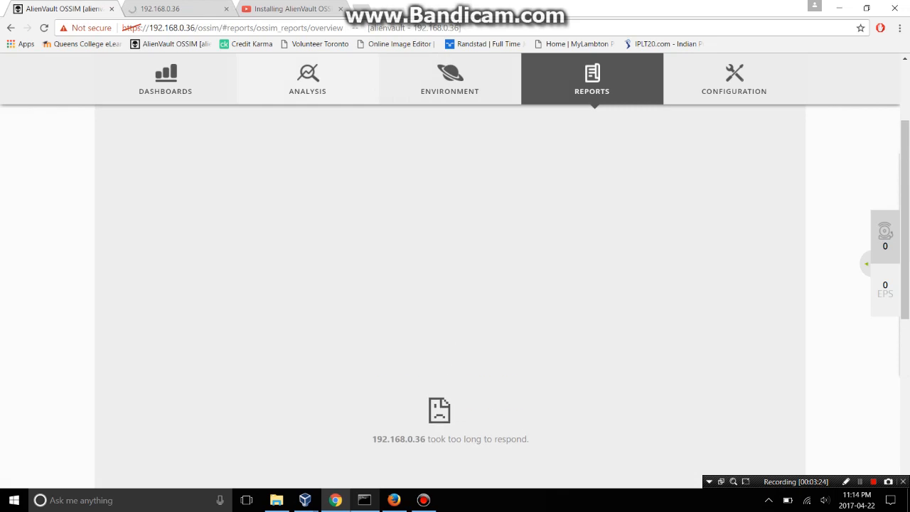
scroll(450, 285, "up", 2)
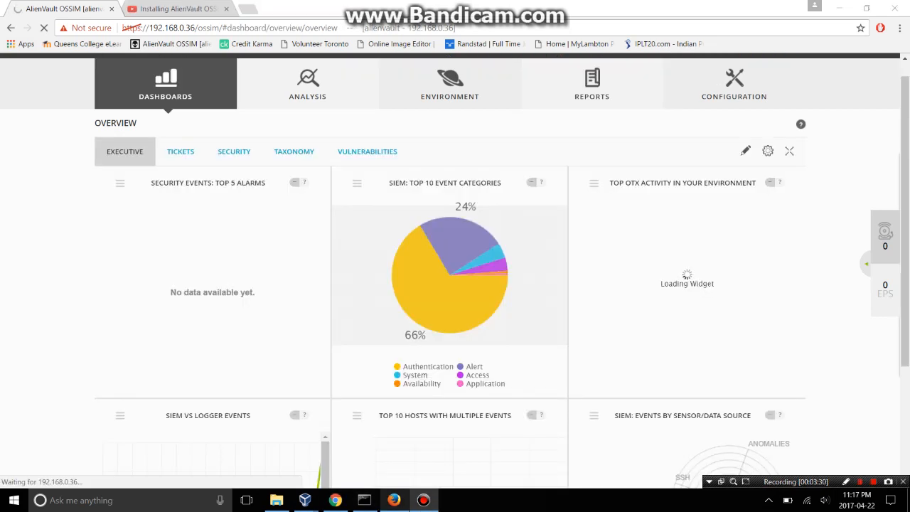
Scroll through the Executive dashboard's event-category pie, top hosts chart and sensor radar widgets.
scroll(451, 285, "down", 1)
scroll(451, 285, "down", 2)
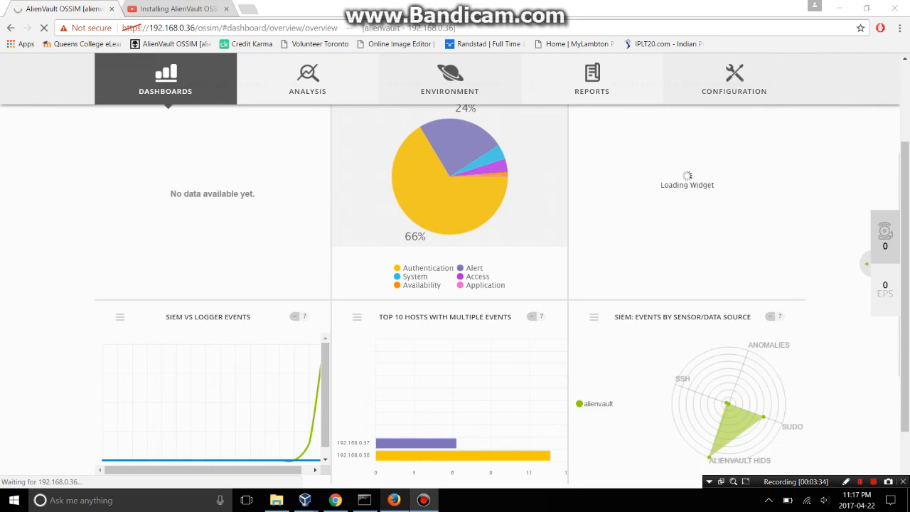
scroll(450, 284, "down", 2)
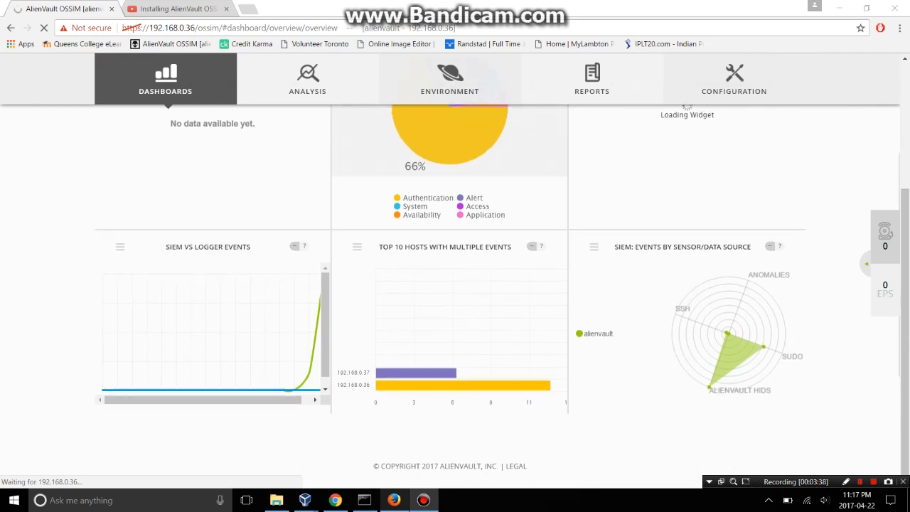
mouse_move(452, 384)
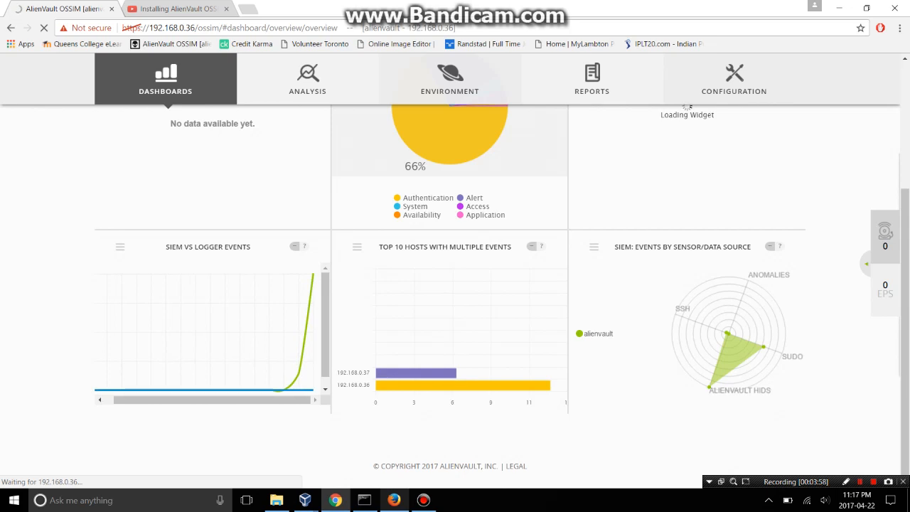
scroll(463, 199, "up", 2)
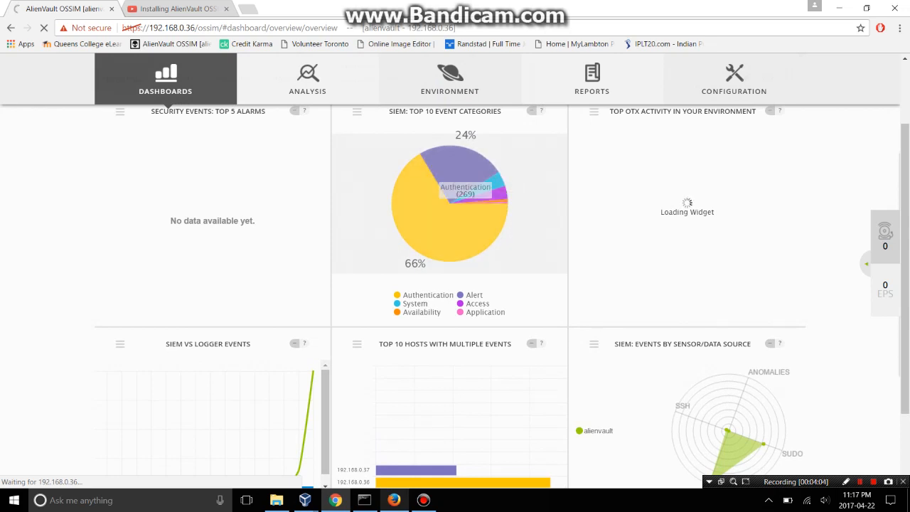
scroll(462, 284, "down", 1)
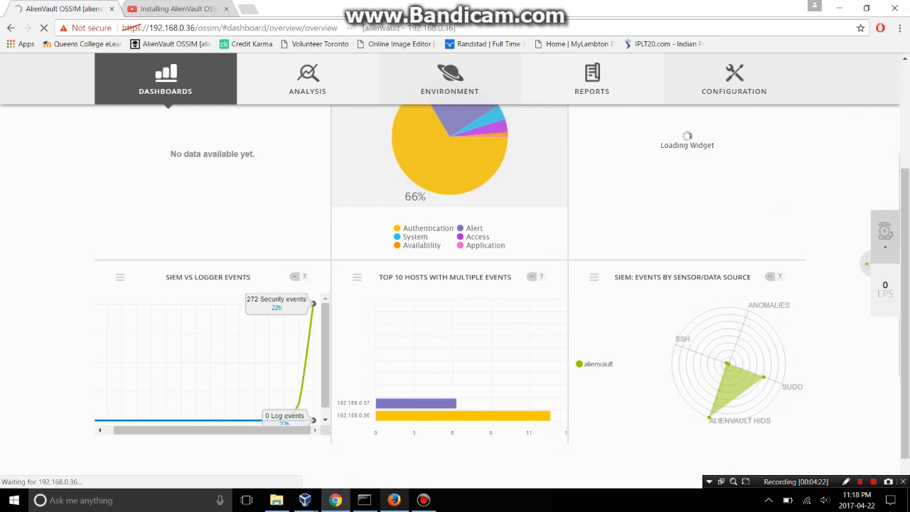
scroll(449, 285, "up", 3)
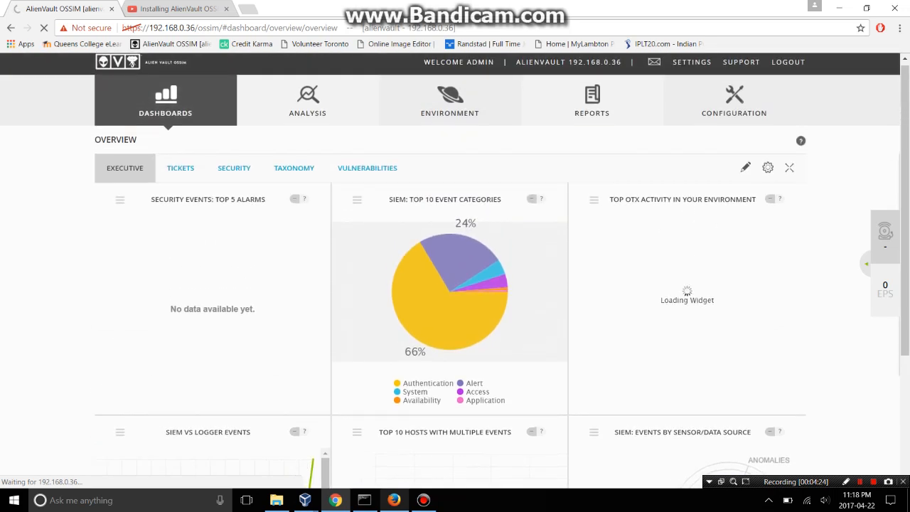
left_click(181, 167)
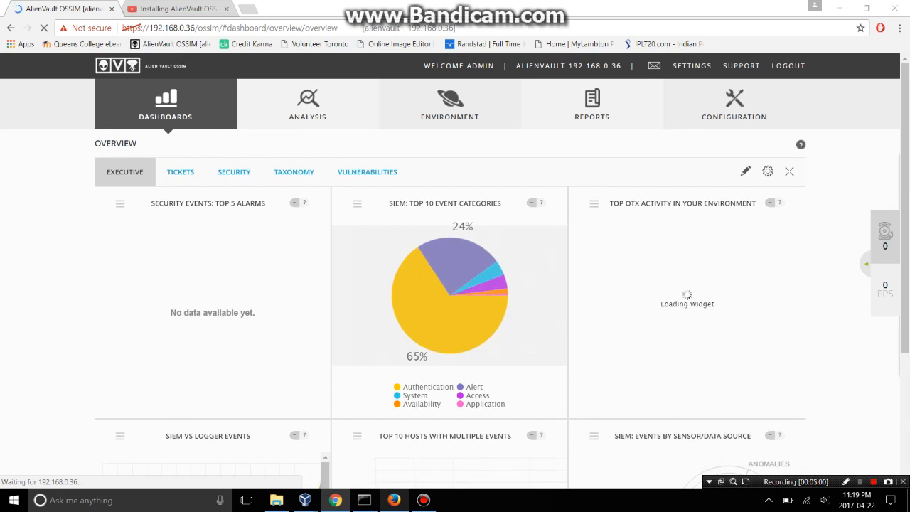
scroll(168, 103, "down", 2)
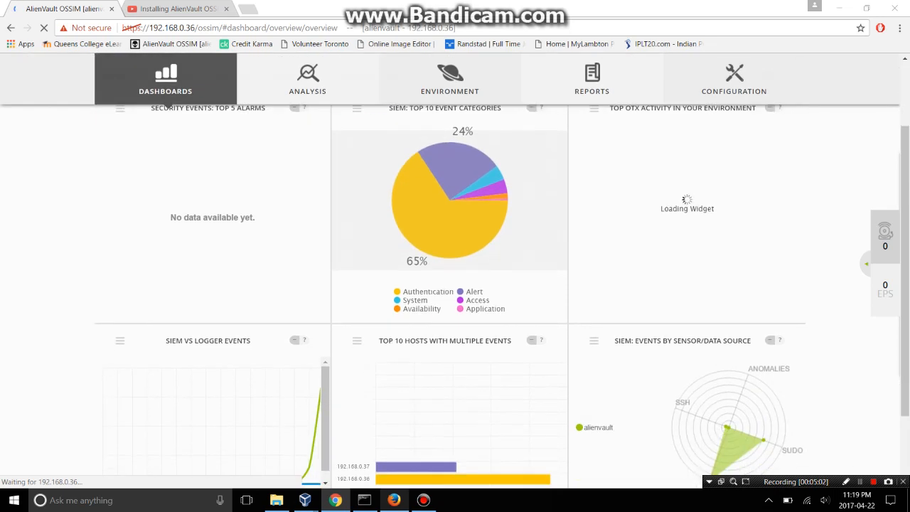
scroll(167, 105, "down", 1)
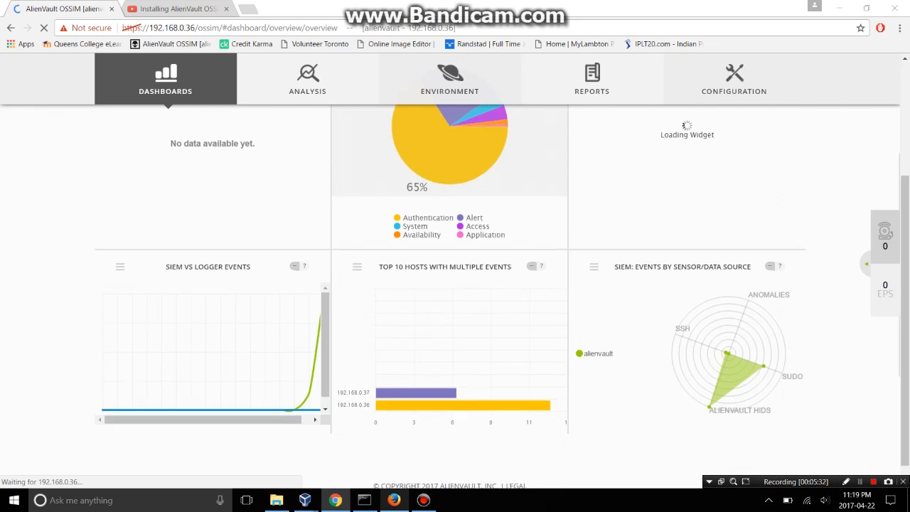
scroll(502, 296, "up", 1)
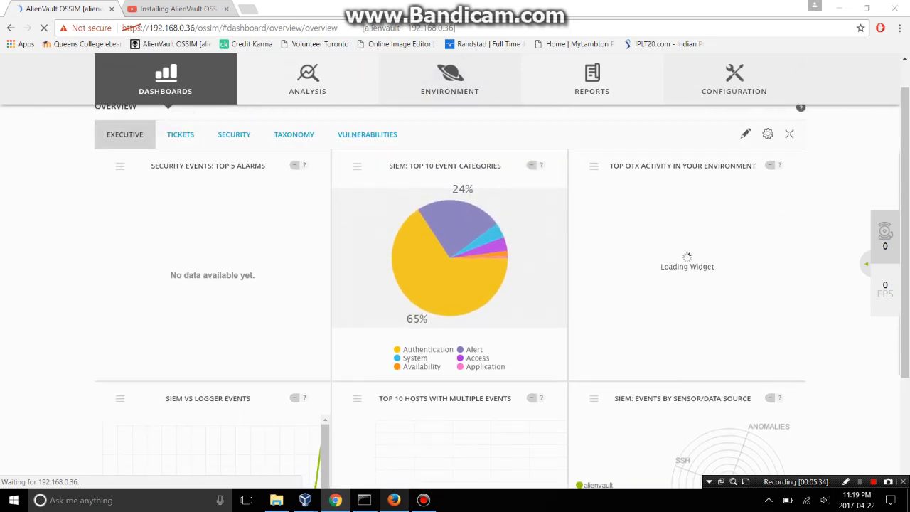
scroll(455, 285, "down", 2)
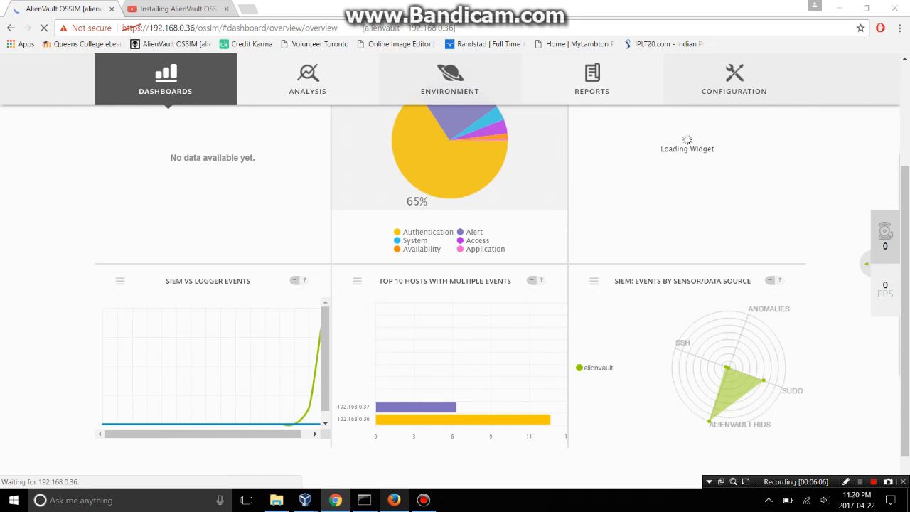
scroll(450, 277, "up", 1)
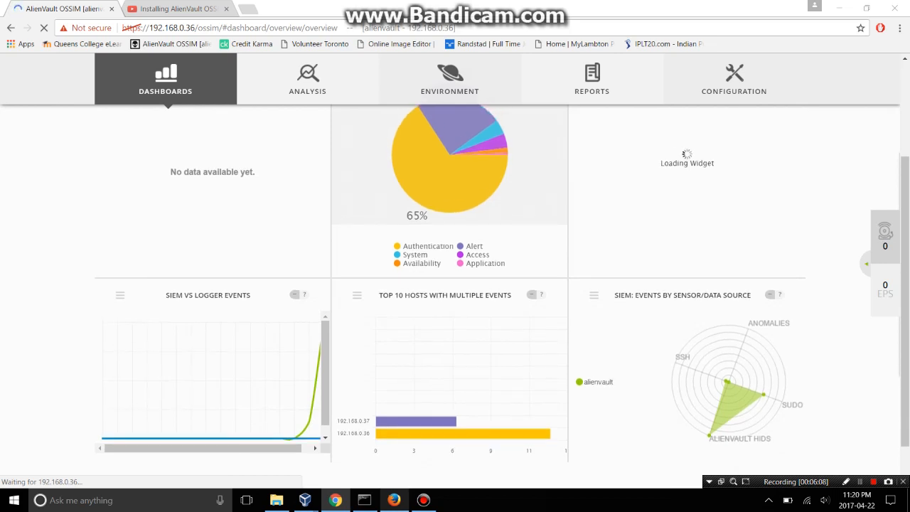